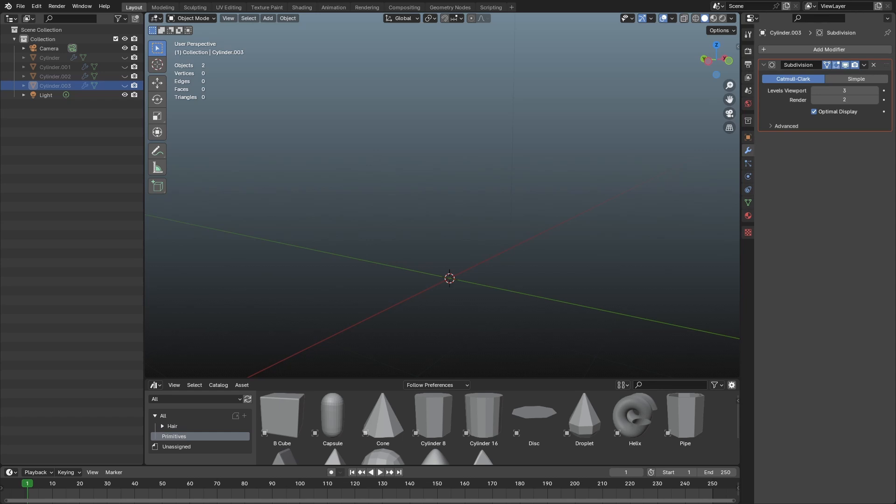
Step: Place the Cylinder 16 primitive from the asset library into the scene near the world origin
left_click_drag(484, 417, 490, 211)
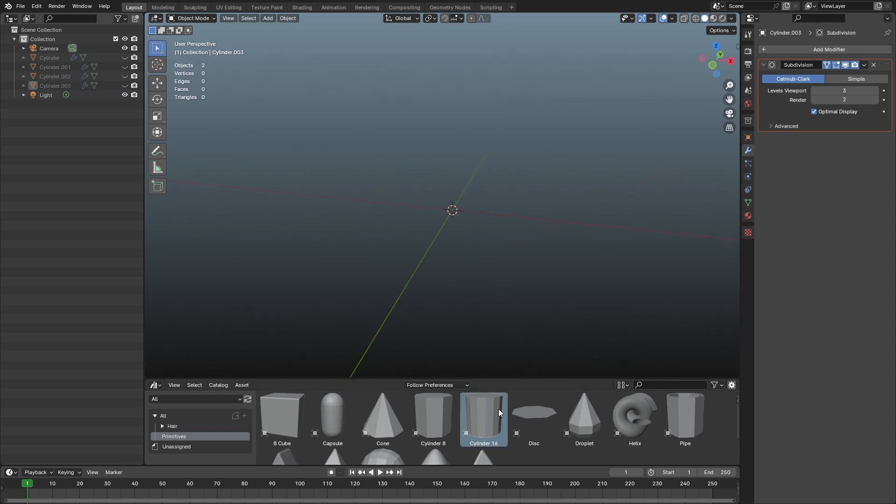
left_click_drag(497, 427, 439, 219)
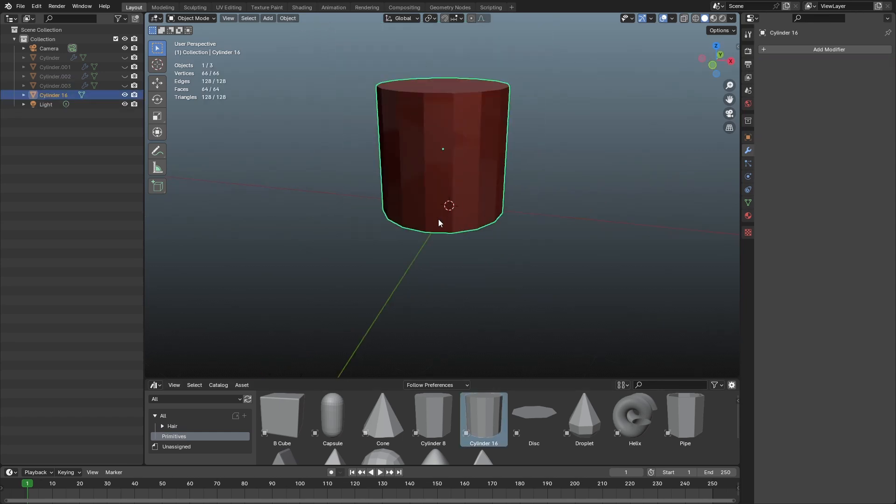
scroll(439, 220, "down", 1)
middle_click_drag(429, 168, 420, 219, "shift")
scroll(430, 182, "up", 1)
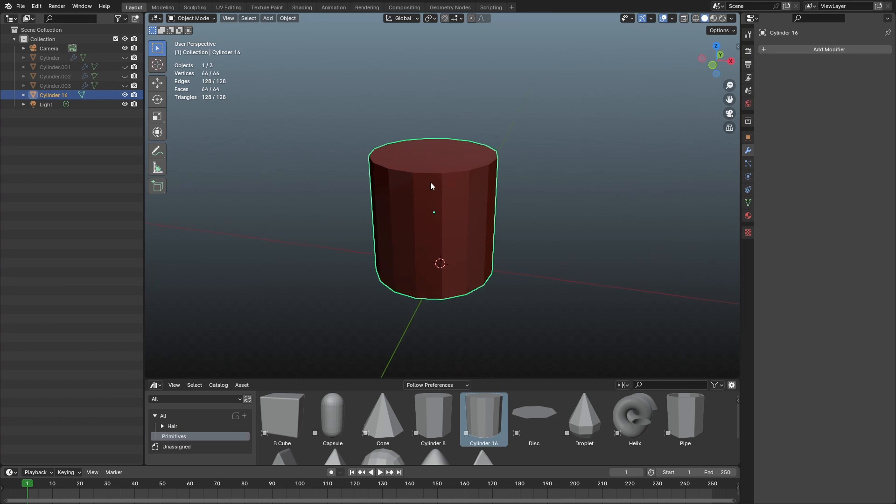
Step: Select the eight faces of the cylinder's top cap and scale them inward with Z locked to widen the outer ring
key("Tab")
middle_click_drag(430, 182, 444, 205)
scroll(444, 204, "up", 1)
left_click_drag(426, 172, 466, 196)
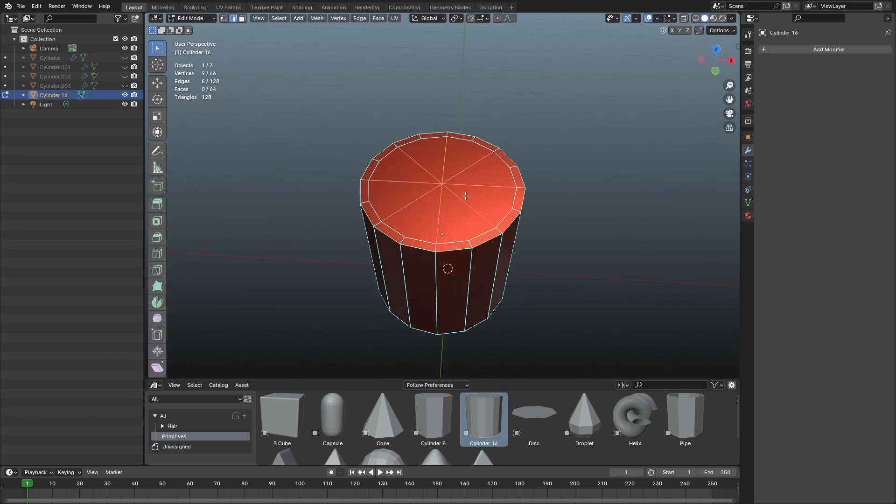
key("3")
left_click_drag(424, 172, 464, 197)
middle_click_drag(604, 228, 599, 216)
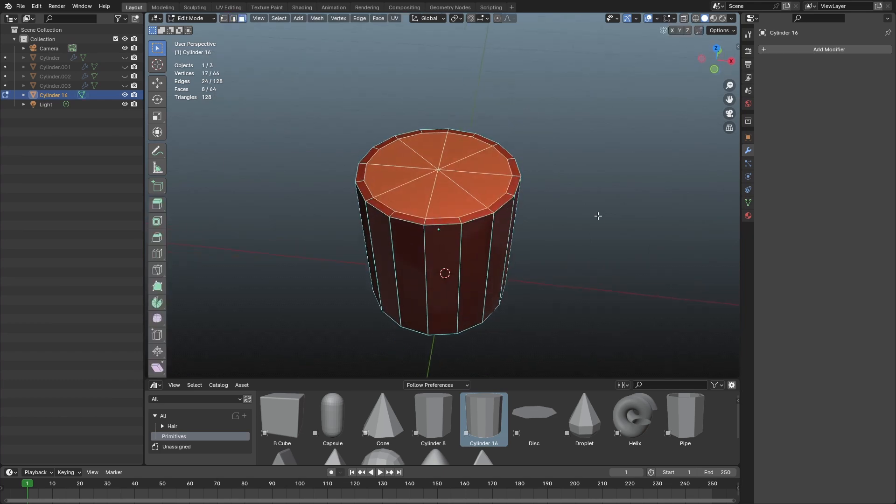
key("s")
key("shift+z")
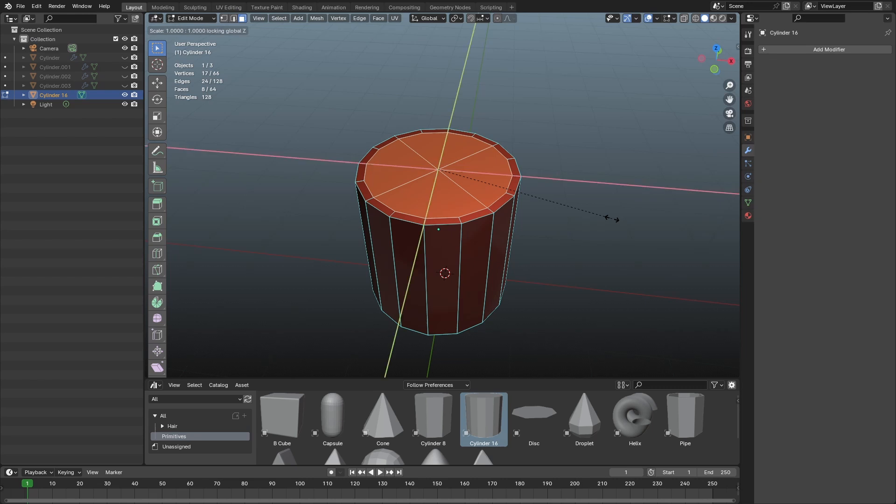
left_click(574, 208)
scroll(531, 234, "up", 2)
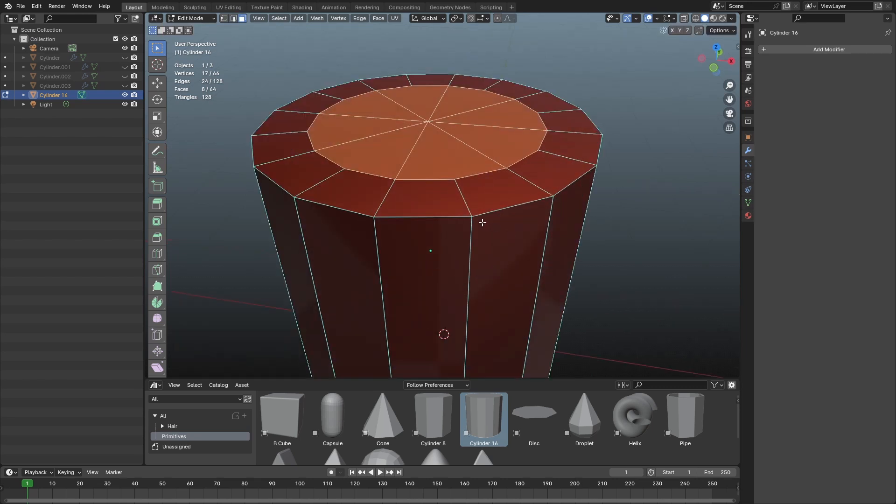
Step: Select four evenly spaced pairs of outer ring faces in top view and extrude them upward about 0.32 m as battlements
key("KP_7")
left_click(434, 175)
middle_click_drag(541, 252, 534, 183, "shift")
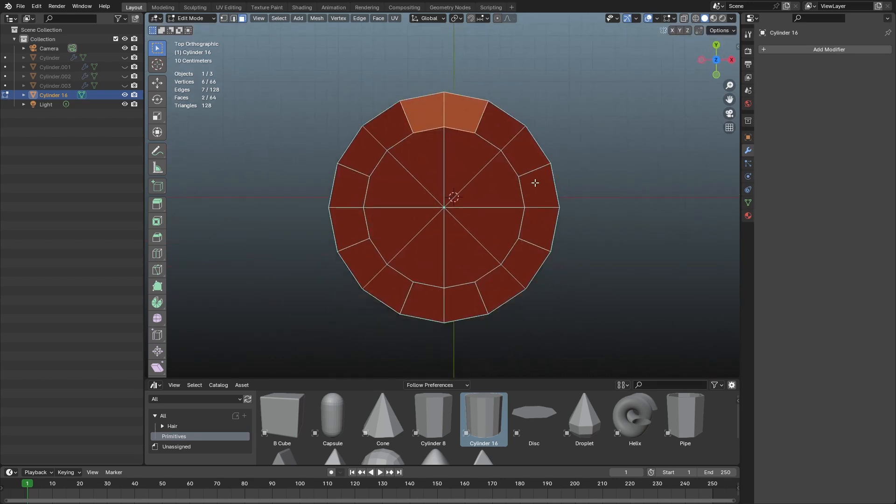
left_click(538, 246, "shift")
left_click(430, 298, "shift")
left_click(371, 224, "shift")
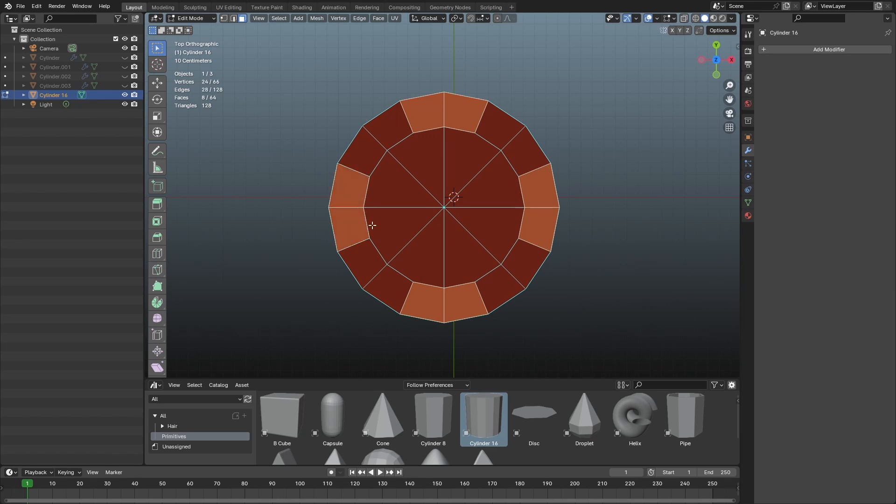
middle_click_drag(370, 224, 380, 176)
key("e")
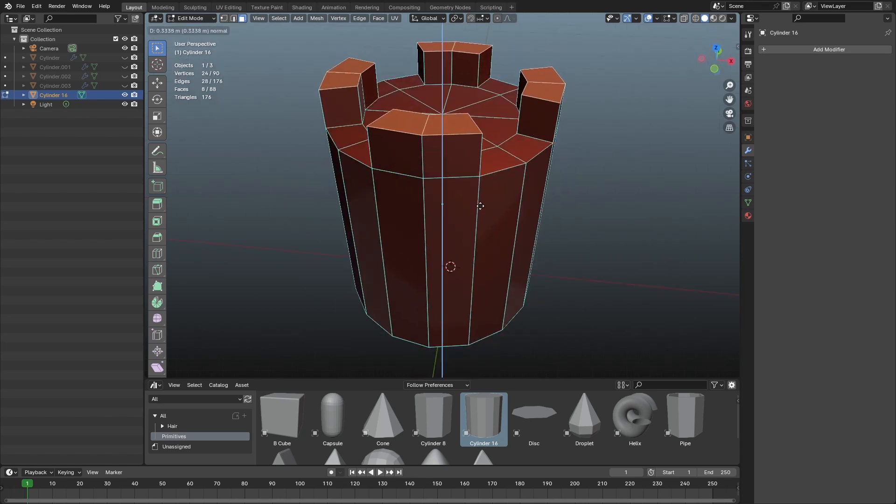
left_click(503, 245)
Step: Examine the corner vertices where the battlements meet the cylinder's top edge
middle_click_drag(504, 244, 439, 196)
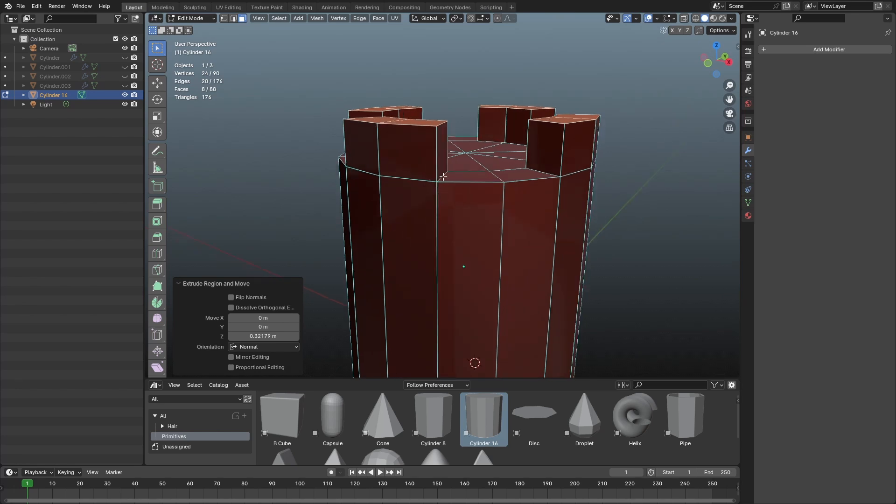
left_click(441, 178)
middle_click_drag(437, 180, 430, 196)
left_click(528, 198)
mouse_move(546, 202)
middle_mouse_down()
mouse_move(499, 206)
mouse_move(558, 211)
middle_mouse_up()
middle_click_drag(468, 202, 480, 200)
scroll(467, 198, "up", 1)
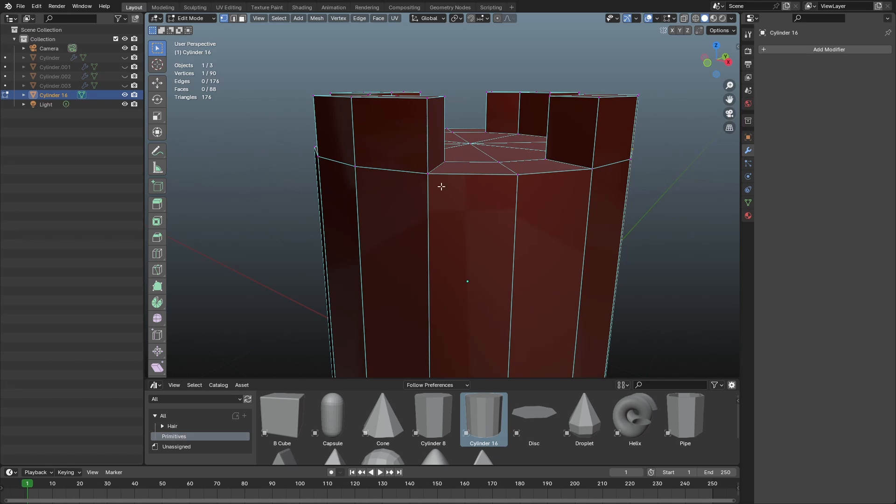
Step: Add a centred loop cut around the top ring through the battlements and bevel it with a width of about 0.107 m
scroll(408, 143, "down", 2)
middle_click_drag(408, 144, 418, 196)
scroll(419, 196, "up", 1)
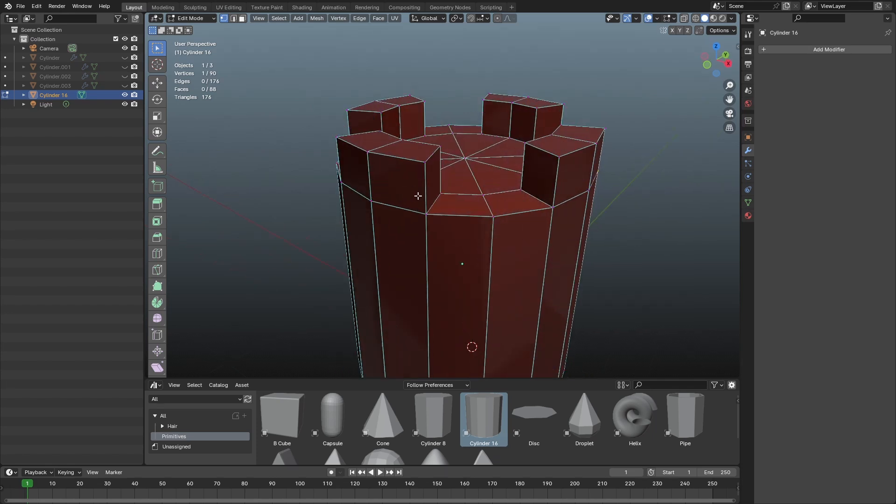
key("ctrl+r")
left_click(425, 192)
right_click(425, 192)
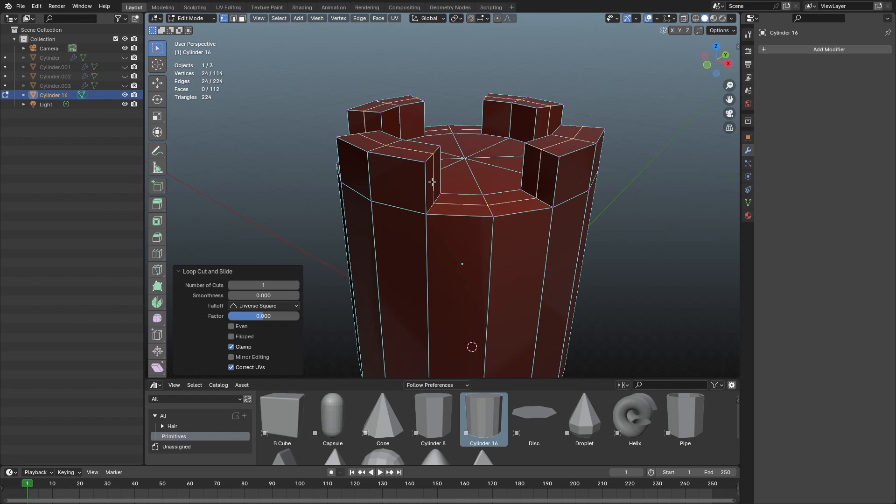
key("ctrl+b")
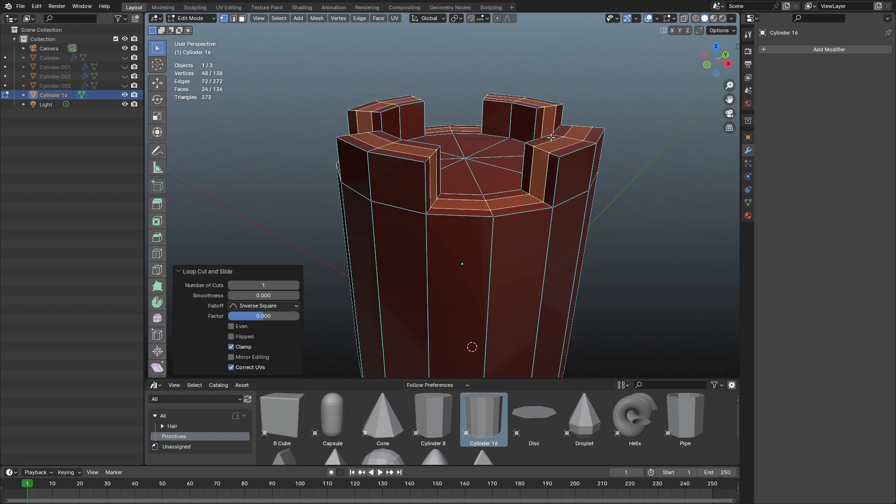
left_click(521, 142)
Step: Add a centred horizontal loop cut around each of the two front battlements
middle_click_drag(521, 141, 518, 124)
scroll(485, 140, "up", 2)
key("ctrl+r")
left_click(430, 112)
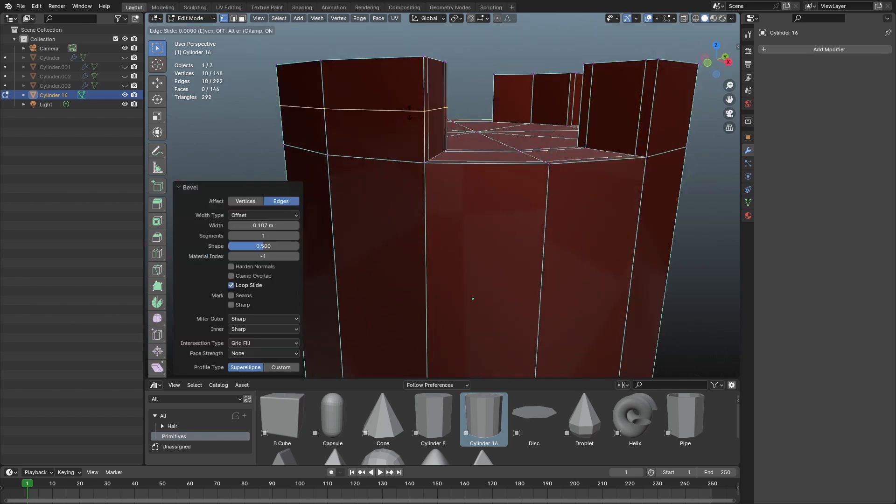
right_click(430, 112)
key("ctrl+r")
left_click(648, 119)
right_click(648, 119)
scroll(607, 126, "down", 4)
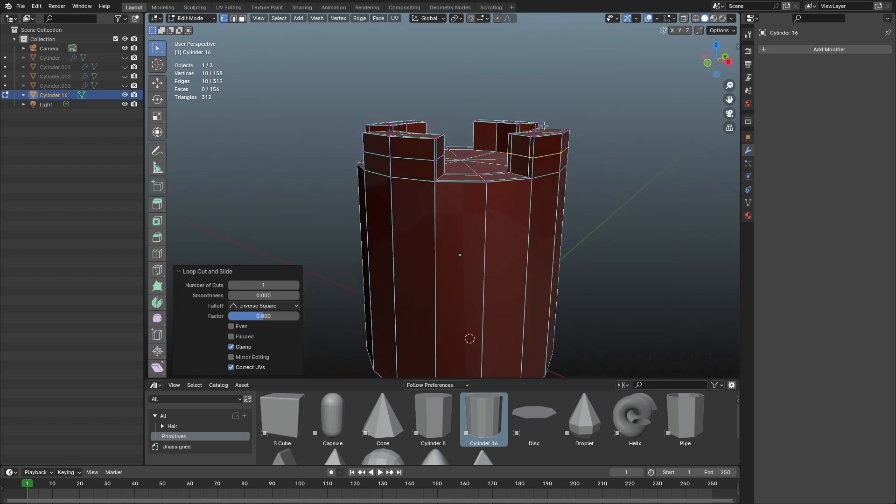
Step: Add a centred horizontal loop cut around each of the two rear battlements
middle_click_drag(460, 145, 440, 182)
key("ctrl+r")
left_click(397, 180)
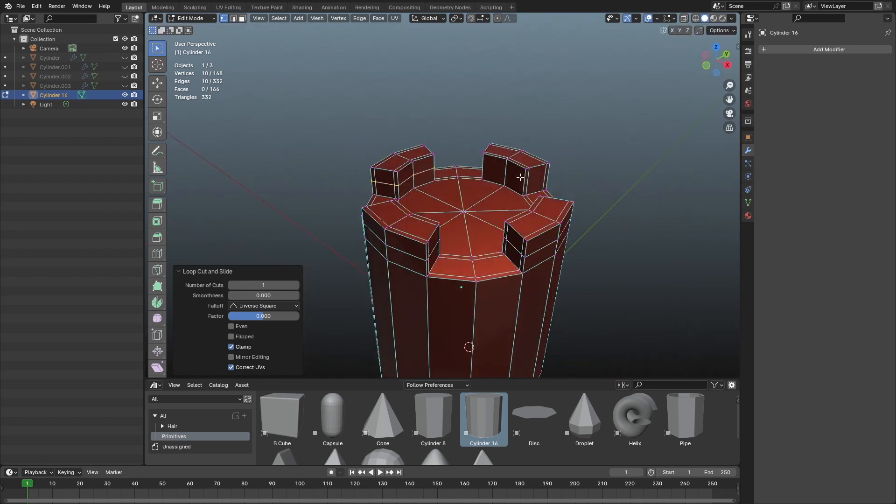
key("ctrl+r")
left_click(528, 177)
right_click(528, 178)
Step: Select the horizontal loops on all four battlements and bevel them into support edges near their tops and bases
middle_click_drag(531, 195, 531, 177)
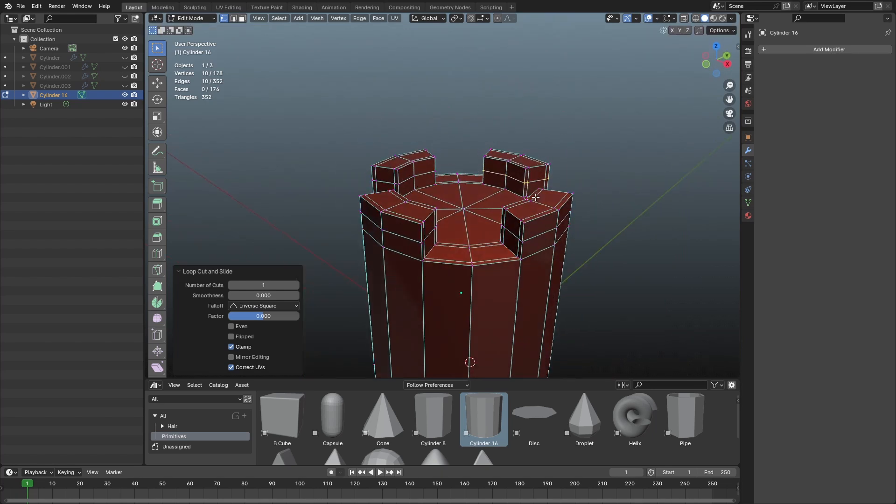
left_click(539, 236, "alt+shift")
key("2")
left_click(409, 233, "alt+shift")
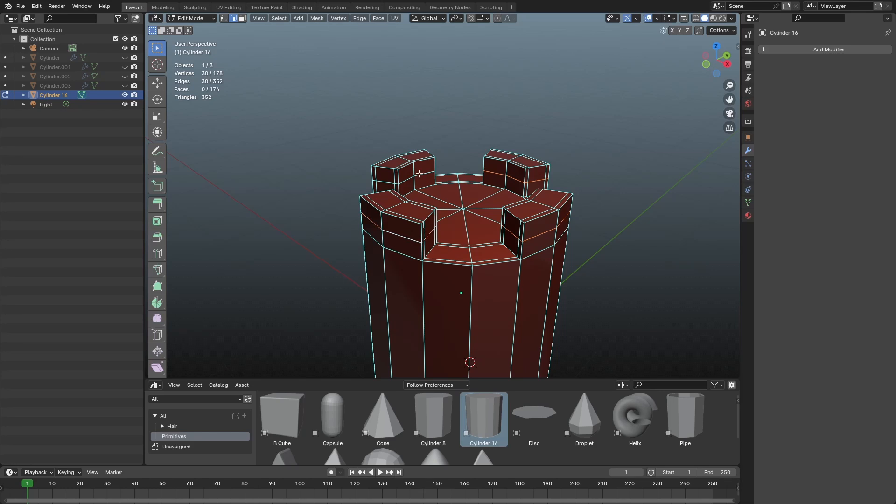
left_click(419, 174, "alt+shift")
scroll(454, 182, "up", 1)
key("ctrl+v")
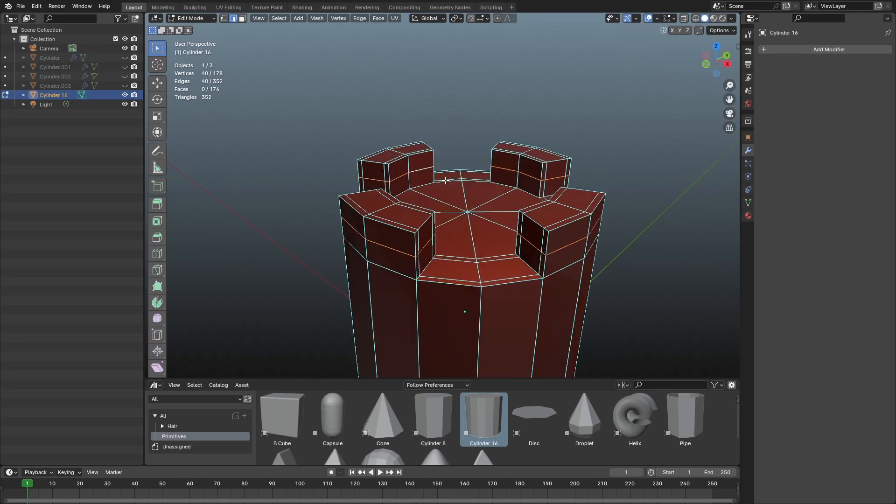
key("ctrl+b")
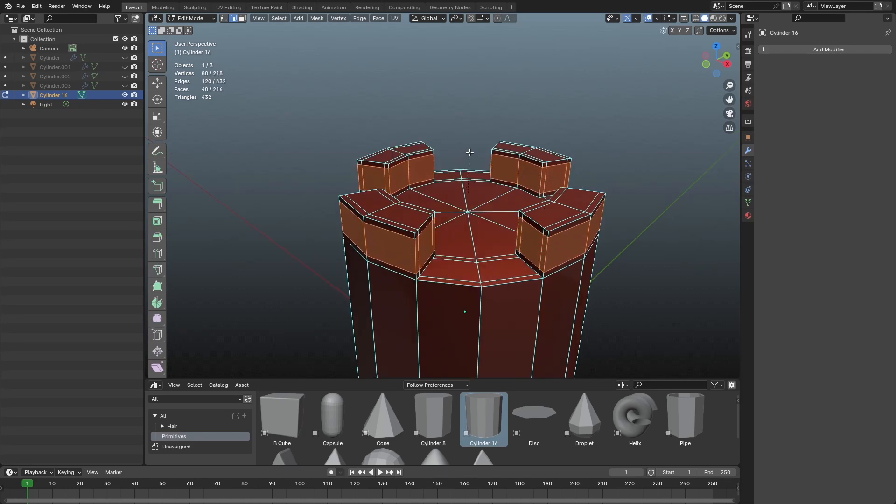
left_click(469, 152)
scroll(470, 152, "down", 3)
key("Tab")
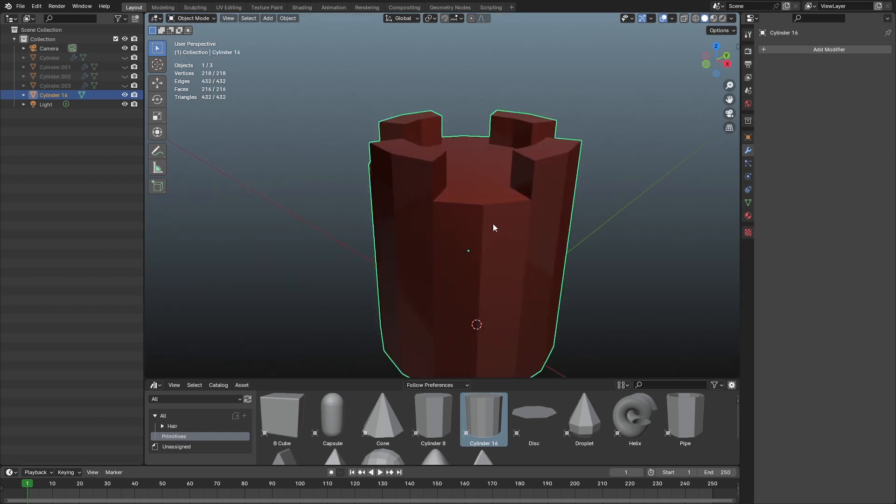
Step: Add a horizontal loop cut to the cylinder wall and slide it close under the upper rim
middle_click_drag(493, 224, 501, 231)
key("Tab")
key("alt+a")
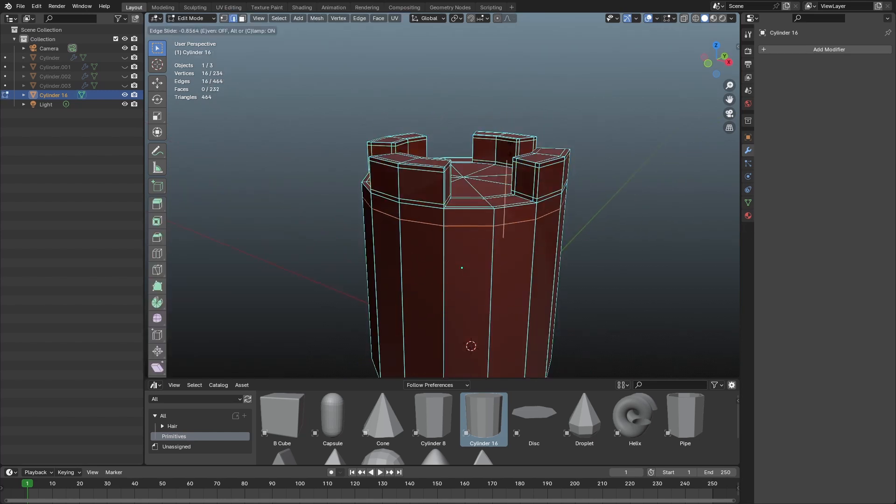
key("ctrl+r")
left_click(504, 236)
left_click(515, 136)
key("Tab")
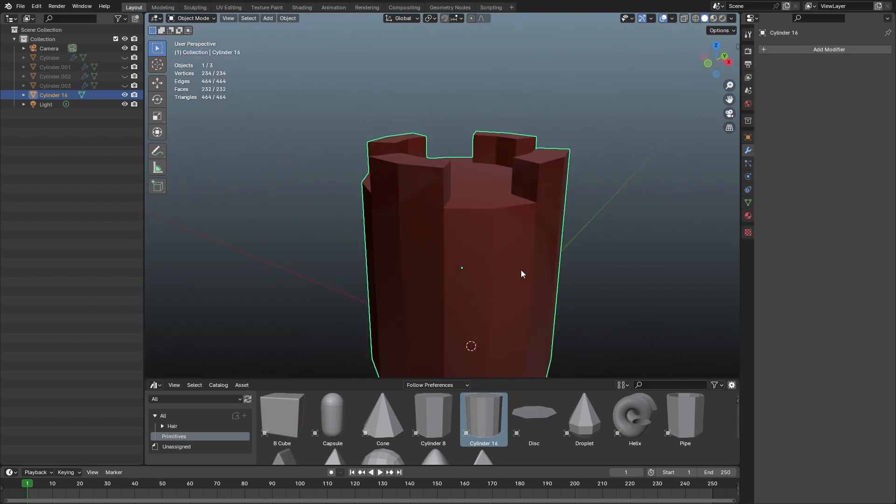
Step: Add another horizontal loop cut to the cylinder wall and slide it close to the bottom edge
key("Tab")
scroll(492, 241, "down", 2)
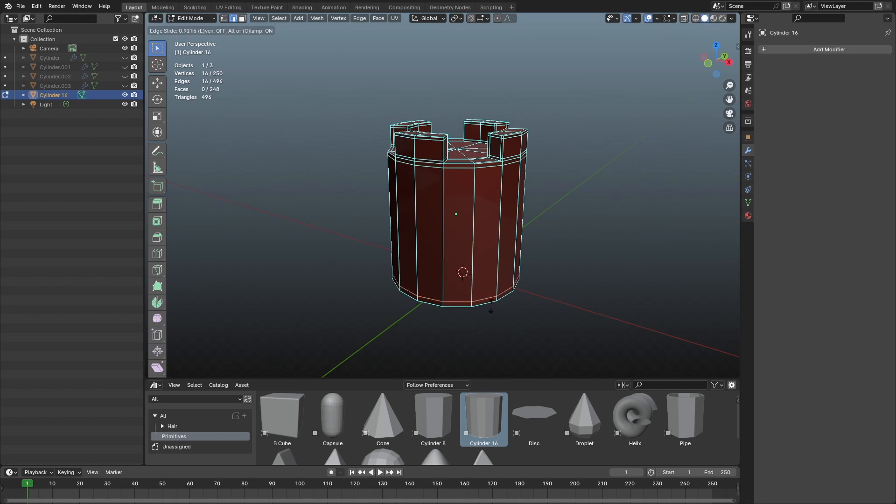
key("Tab")
scroll(469, 219, "up", 3)
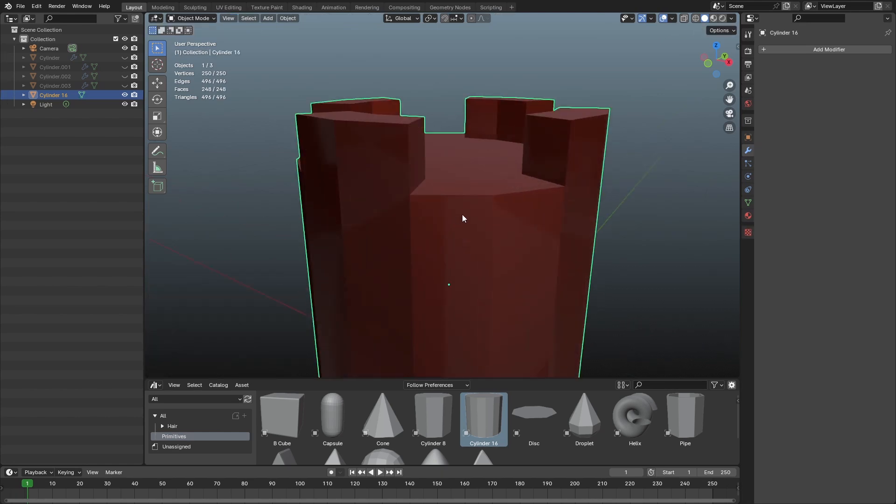
Step: Apply a level 3 Subdivision modifier to the cylinder and shade it smooth
key("ctrl+3")
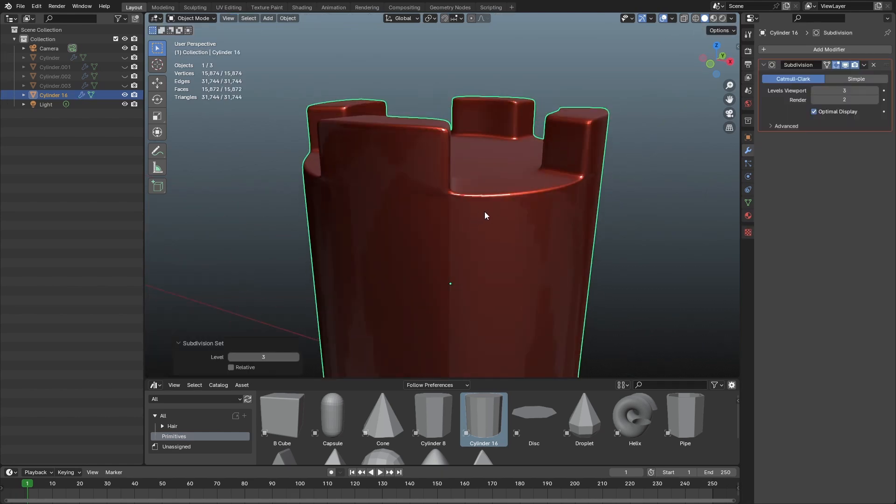
middle_click_drag(484, 212, 544, 189)
right_click(510, 173)
left_click(511, 174)
Step: Examine the smooth shading where the battlements join the cylinder wall
scroll(499, 198, "up", 4)
scroll(504, 198, "down", 4)
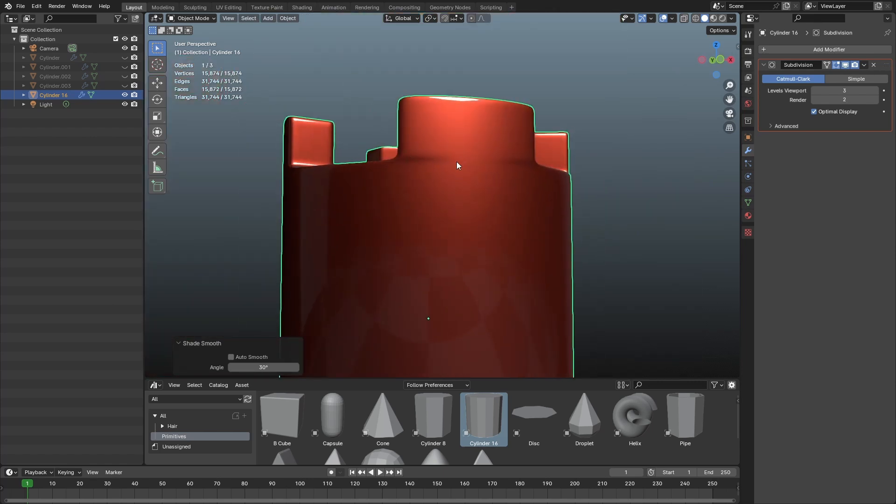
scroll(460, 150, "up", 1)
middle_click_drag(456, 161, 433, 198)
scroll(478, 152, "down", 3)
scroll(482, 237, "down", 2)
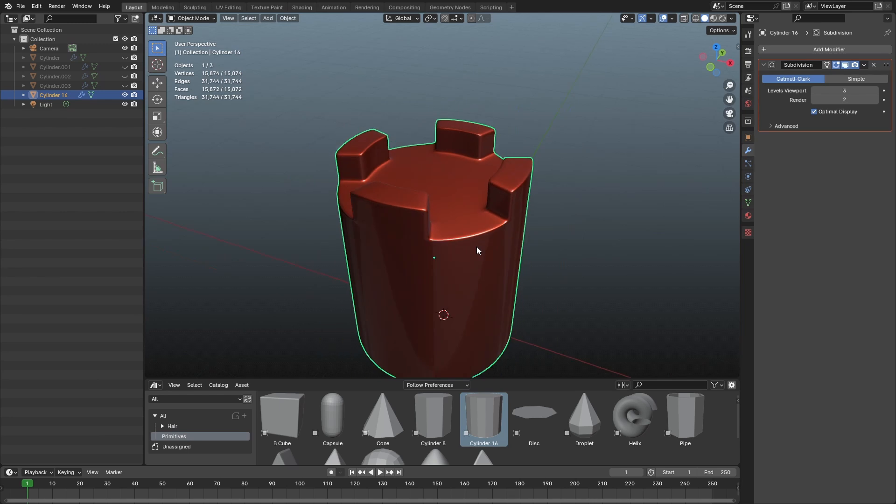
middle_click_drag(477, 247, 464, 231)
Step: Add a vertical loop cut beside the front battlement's corner, slide it toward that corner with a factor of about 0.775, and return to Object Mode
key("Tab")
middle_click_drag(439, 204, 421, 127, "shift")
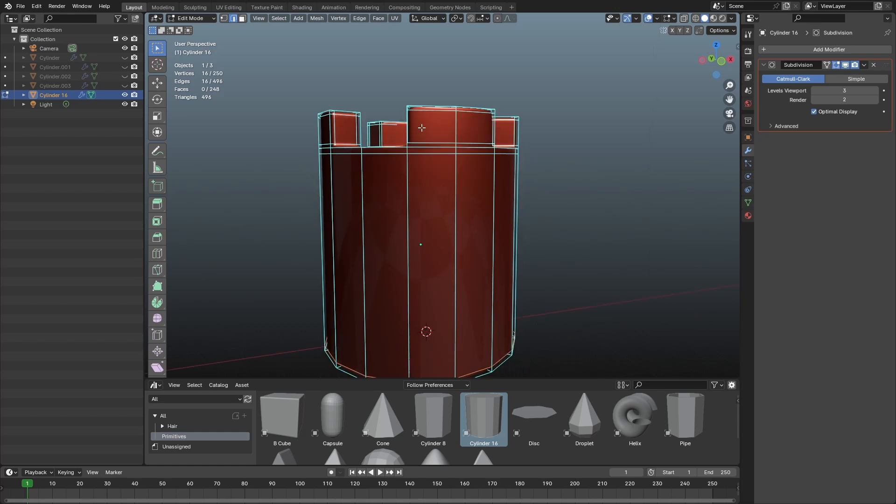
middle_click_drag(474, 227, 445, 228)
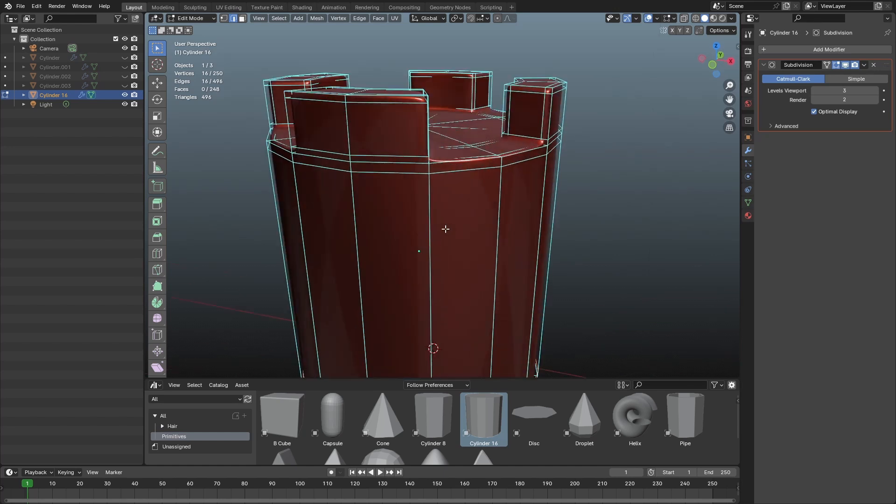
key("ctrl+r")
left_click(405, 102)
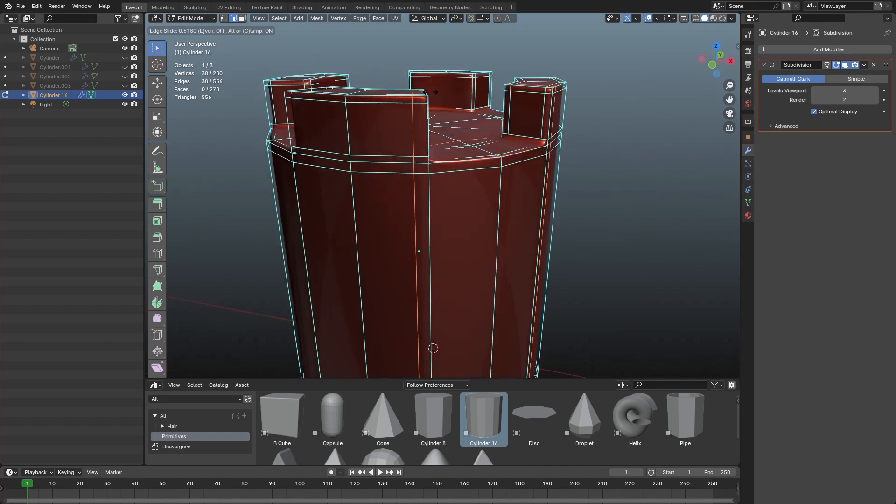
left_click(441, 92)
middle_click_drag(441, 92, 475, 167)
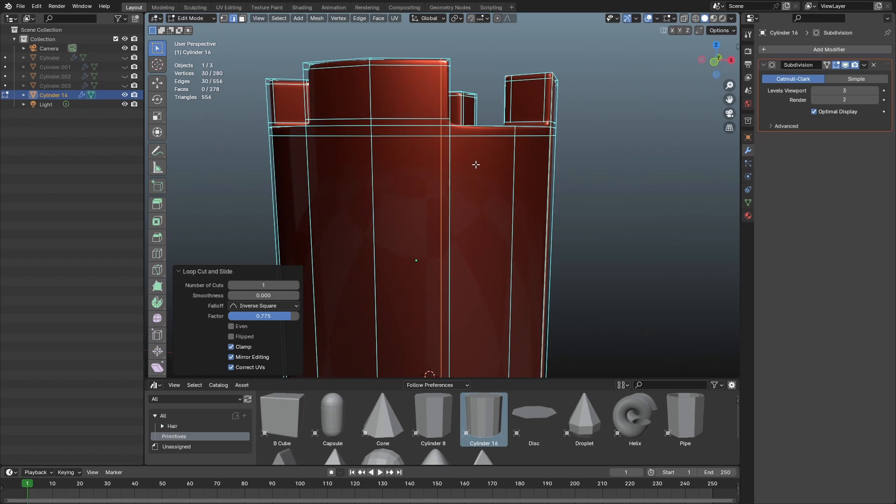
key("Tab")
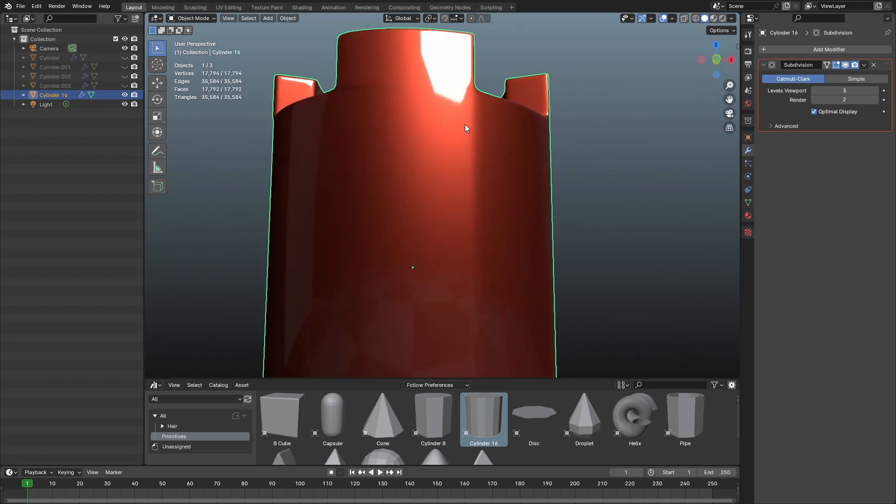
Step: Examine the wall shading below the battlement corner and check the cylinder's edge layout in Edit Mode
middle_click_drag(489, 163, 449, 238)
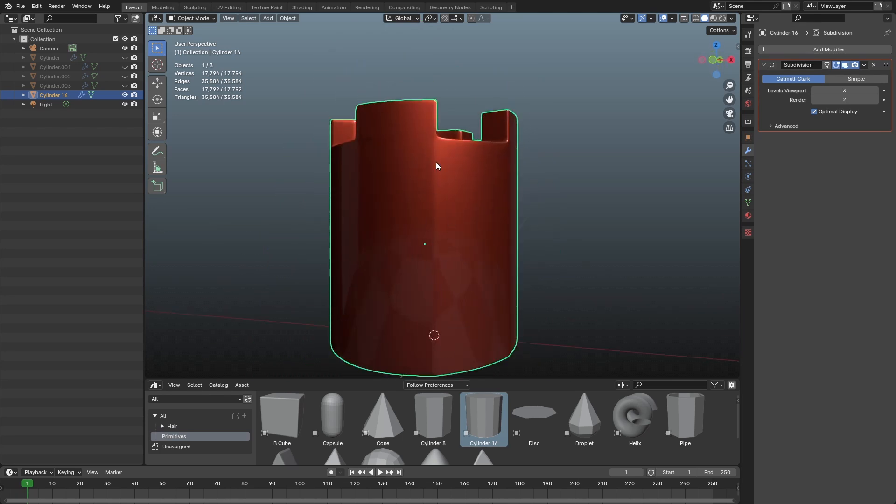
middle_click_drag(437, 163, 484, 218)
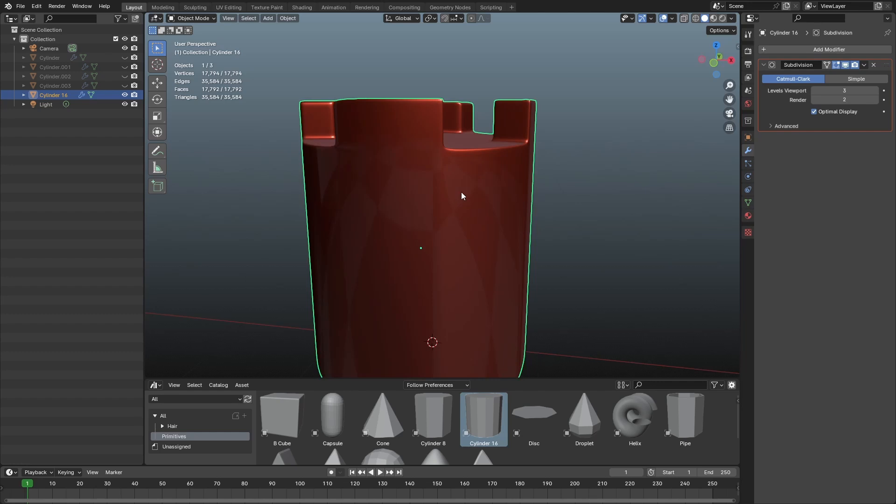
scroll(461, 192, "down", 3)
scroll(429, 197, "up", 2)
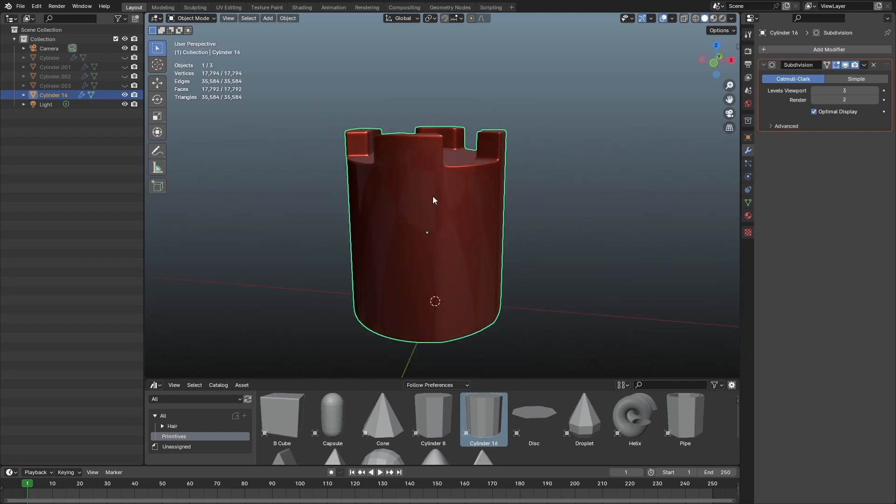
key("Tab")
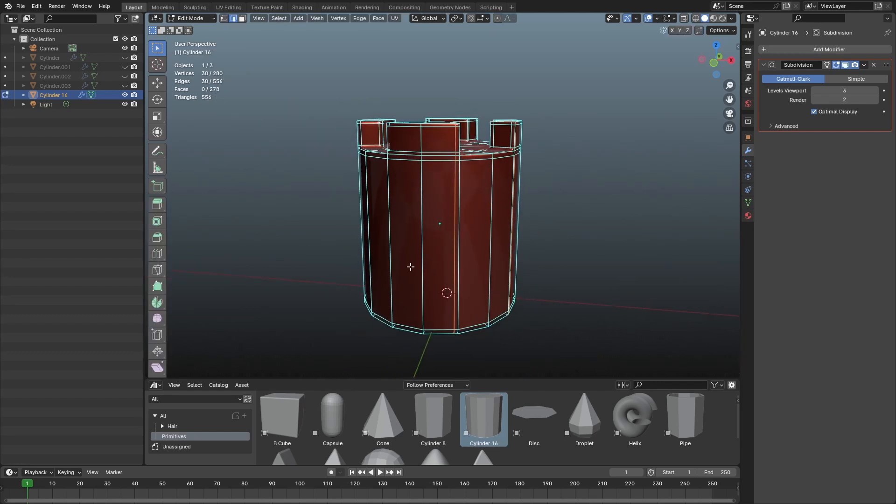
key("Tab")
Step: Delete the Cylinder 16 object and add a new mesh cylinder
key("x")
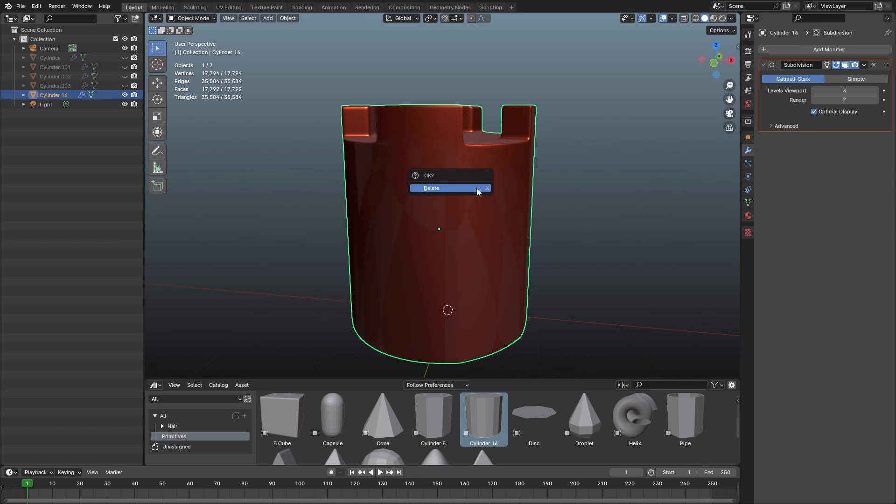
left_click(477, 188)
key("shift+a")
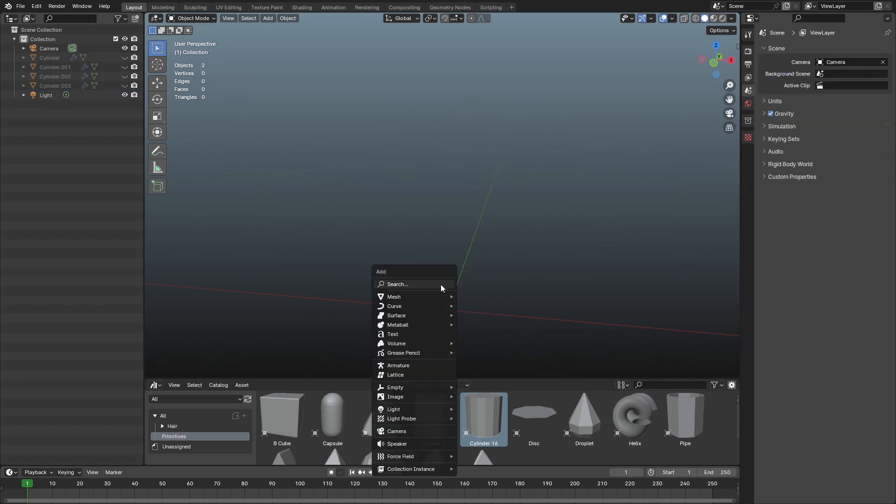
mouse_move(433, 296)
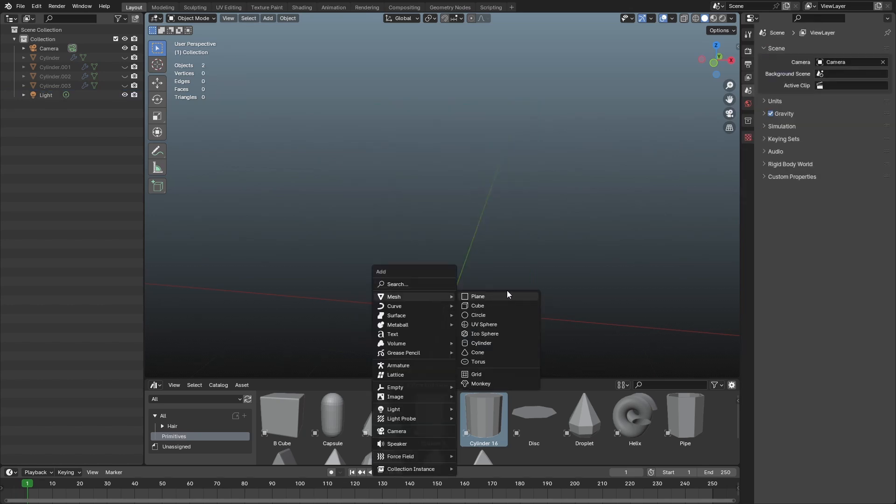
left_click(507, 344)
Step: Enter Edit Mode on the new cylinder and select its top and bottom cap faces
mouse_move(492, 309)
middle_mouse_down()
mouse_move(468, 218)
mouse_move(469, 197)
mouse_move(480, 223)
mouse_move(464, 152)
mouse_move(467, 275)
mouse_move(504, 289)
mouse_move(507, 308)
middle_mouse_up()
key("Tab")
key("3")
left_click(469, 190)
left_click(468, 275, "shift")
key("i")
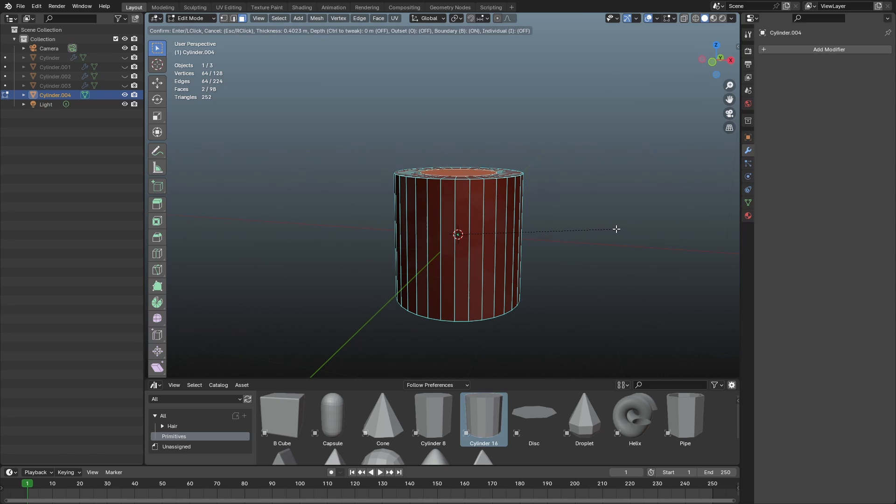
left_click(615, 229)
middle_click_drag(511, 229, 508, 265)
scroll(508, 265, "up", 2)
mouse_move(508, 265)
middle_mouse_down("shift")
mouse_move(552, 238)
mouse_move(523, 263)
middle_mouse_up("shift")
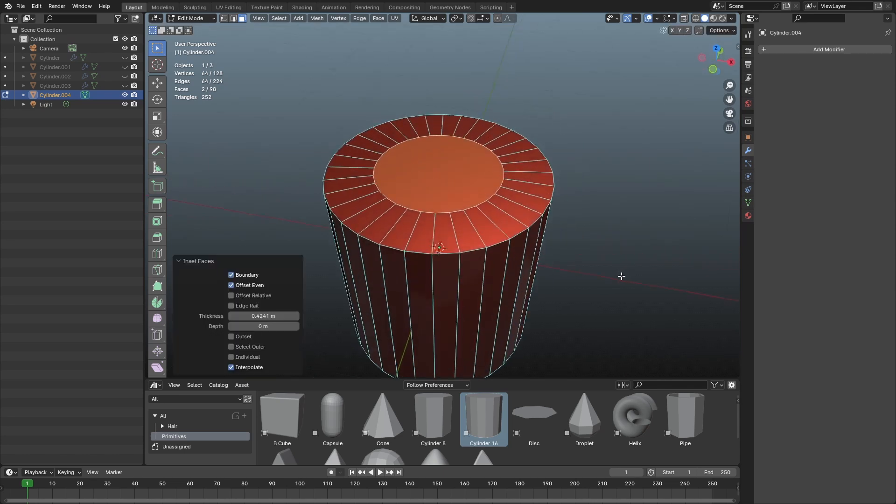
key("ctrl+z")
Step: Inset both cap faces twice in succession, giving the second inset a thickness of about 0.217 m
key("i")
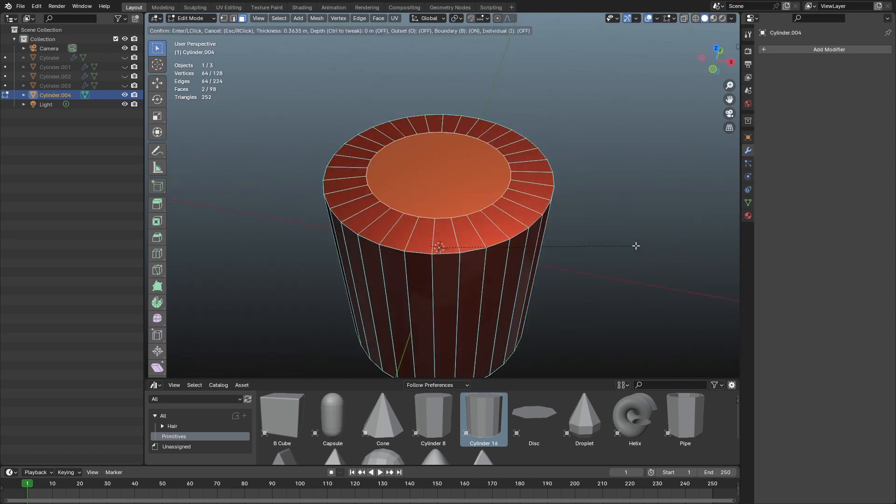
left_click(645, 246)
key("i")
left_click(623, 242)
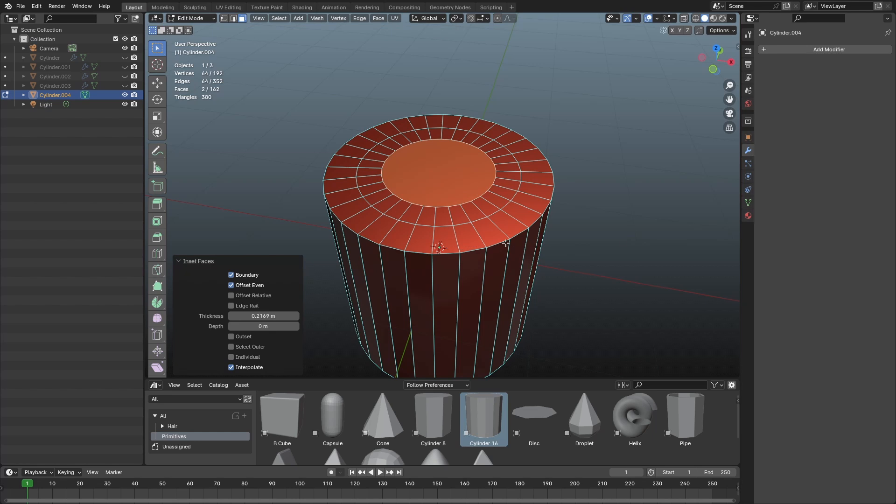
Step: From the top view, select four groups of four adjacent outer-ring faces, one group on each side of the cap
key("KP_7")
key("3")
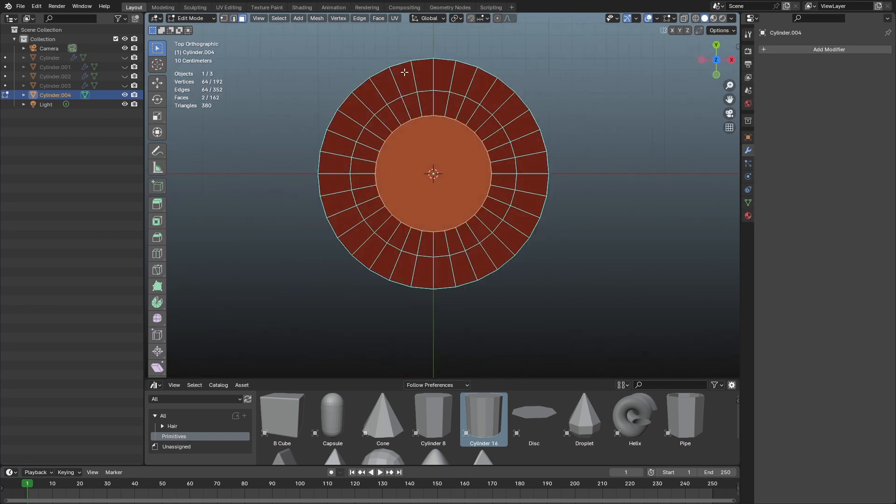
left_click_drag(404, 72, 464, 82)
left_click_drag(525, 145, 538, 208, "shift")
left_click_drag(330, 159, 344, 212, "shift")
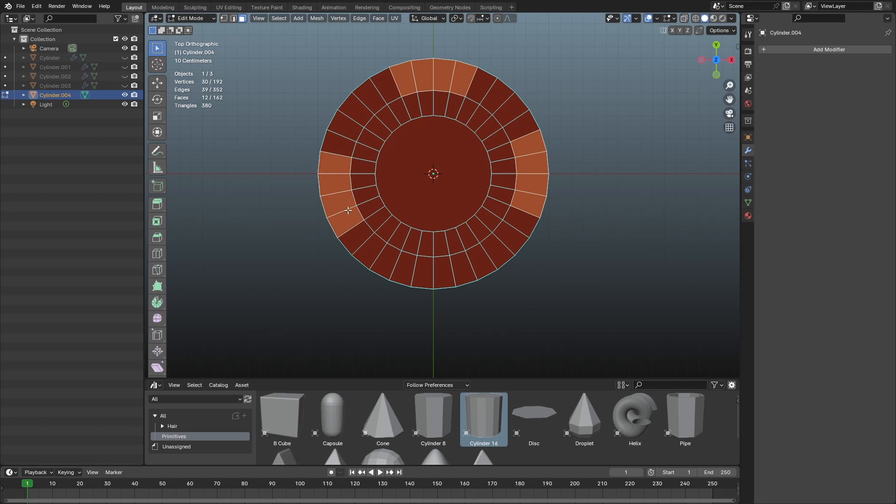
key("ctrl+z")
left_click_drag(332, 153, 346, 213, "shift")
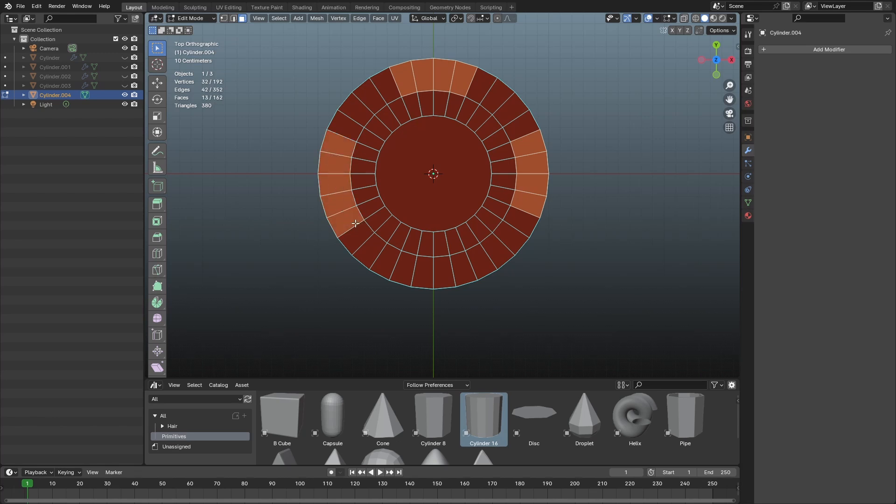
left_click_drag(357, 222, 336, 240, "ctrl")
left_click_drag(407, 265, 458, 270, "shift")
Step: Extrude the four selected face groups upward by about 0.317 m to form the battlements
middle_click_drag(476, 277, 460, 214)
key("e")
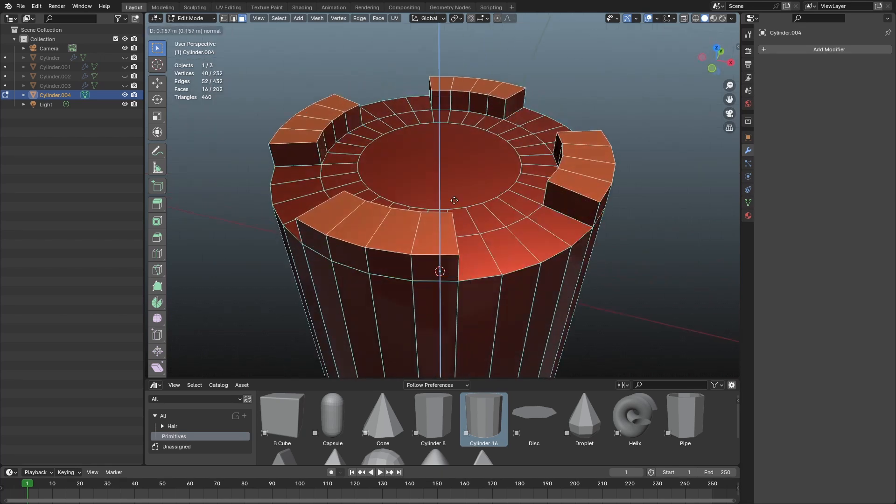
left_click(459, 198)
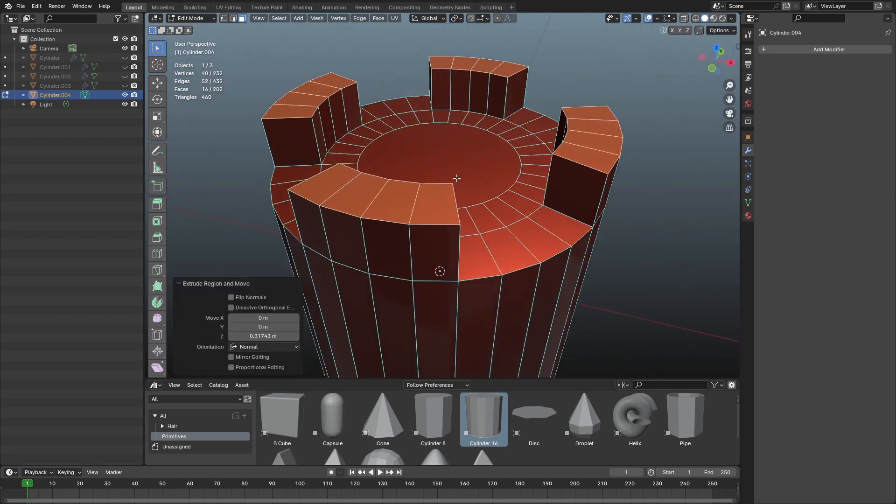
Step: Add a centred horizontal loop cut around each of the two nearest battlements
scroll(461, 215, "down", 4)
scroll(461, 215, "up", 4)
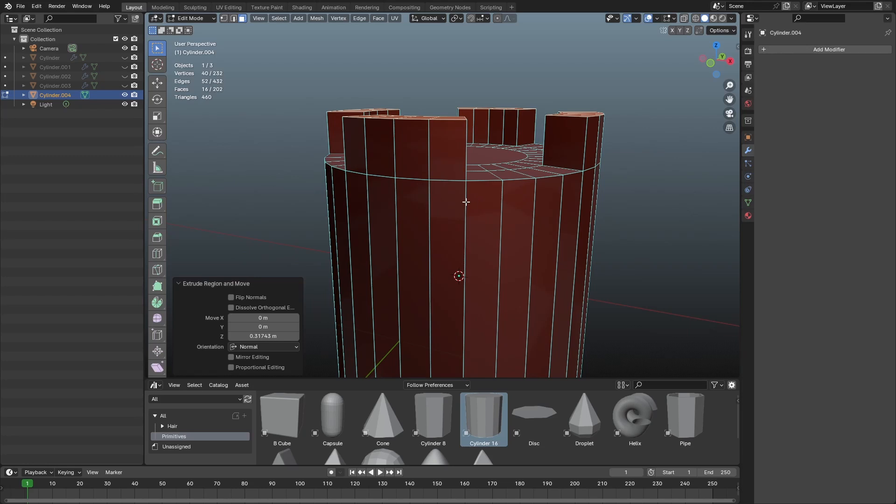
middle_click_drag(465, 201, 414, 172)
key("ctrl+r")
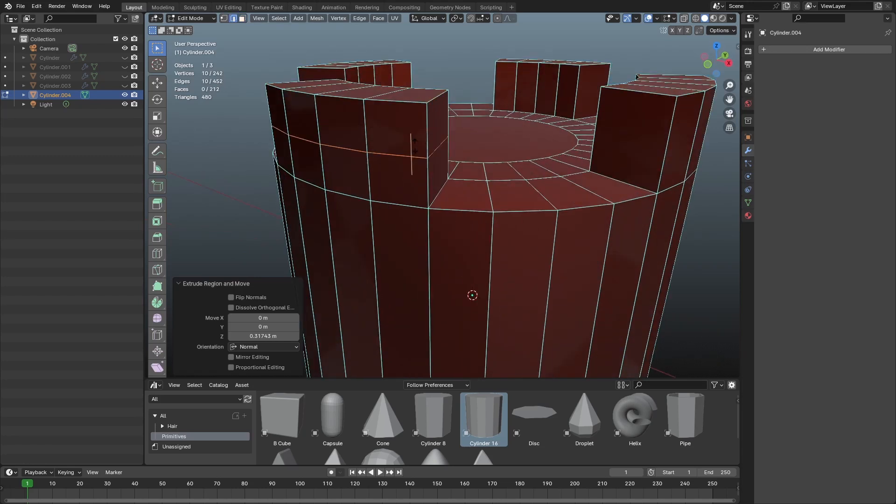
left_click(410, 150)
right_click(411, 150)
key("ctrl+r")
left_click(635, 144)
right_click(634, 145)
Step: Add a centred horizontal loop cut around each of the two rear battlements
scroll(467, 139, "down", 2)
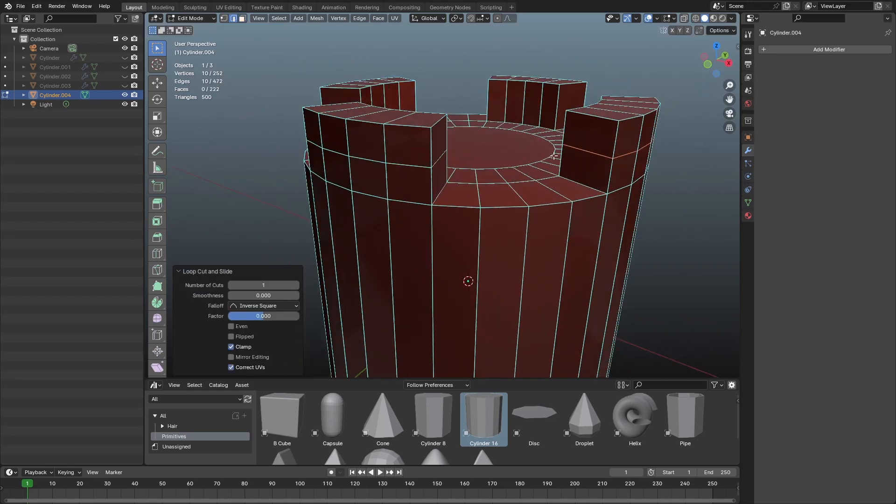
middle_click_drag(457, 160, 445, 169)
key("ctrl+r")
left_click(400, 106)
right_click(400, 106)
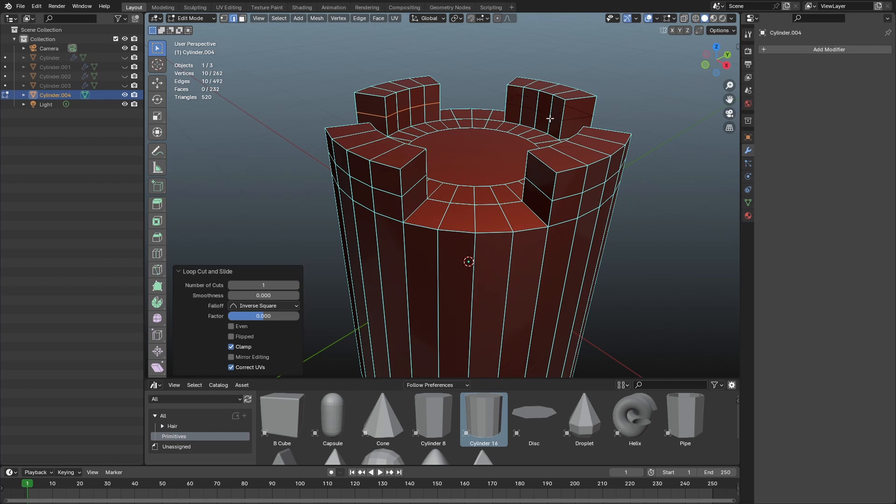
key("ctrl+r")
left_click(556, 114)
right_click(555, 113)
Step: Add a centred loop cut along the outer rim over the battlement tops and bevel it 0.112 m wide with one segment
key("ctrl+r")
left_click(555, 160)
right_click(555, 161)
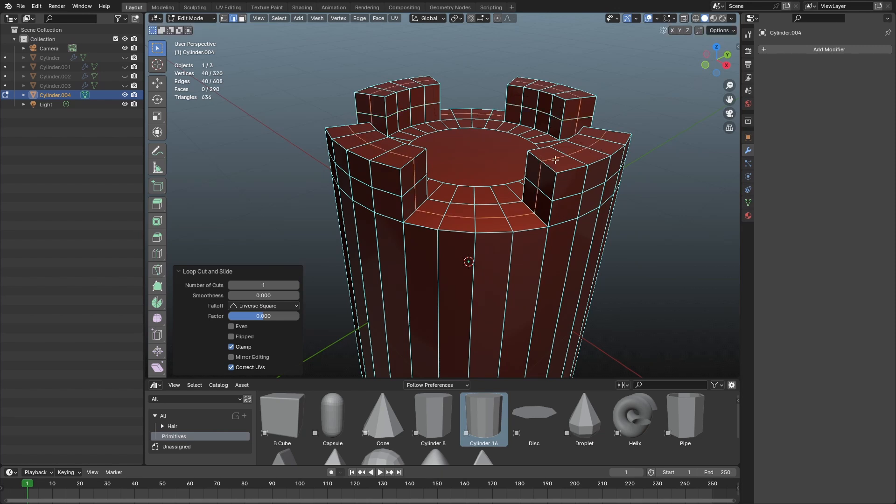
key("ctrl+b")
left_click(619, 131)
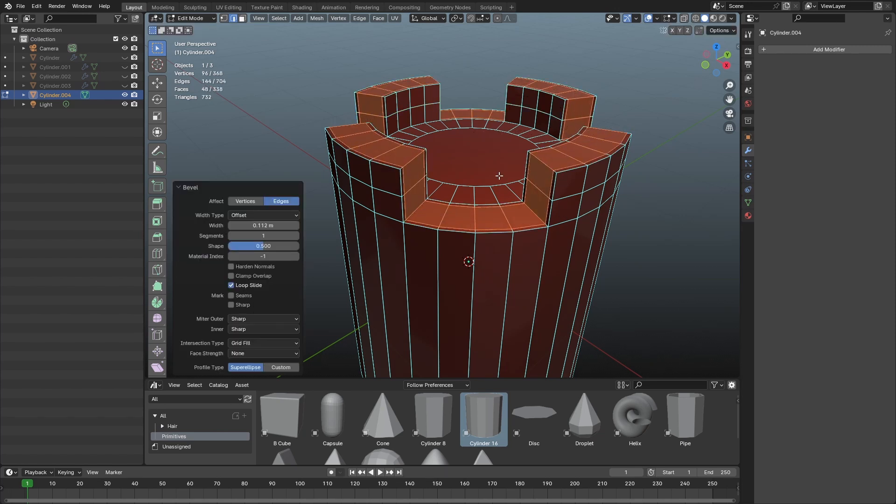
Step: Add a horizontal loop cut to the cylinder wall and slide it close to the upper rim with a factor of -0.950
middle_click_drag(500, 177, 510, 163)
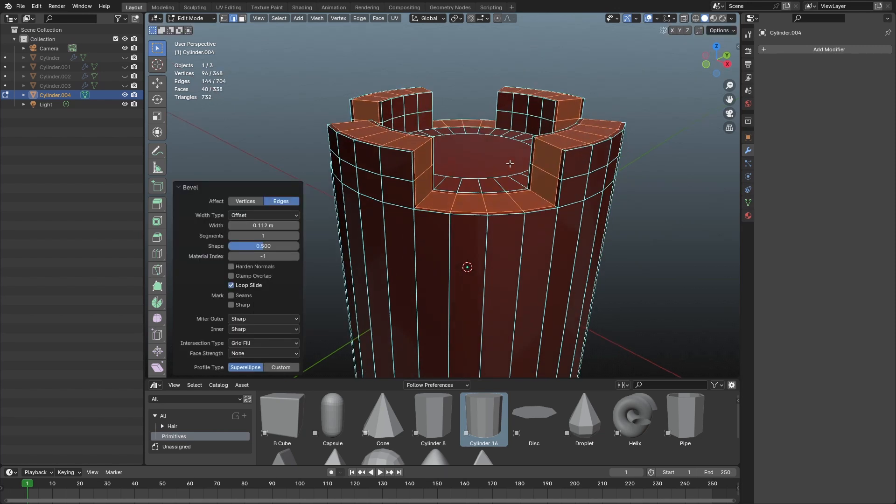
key("ctrl+r")
left_click(419, 253)
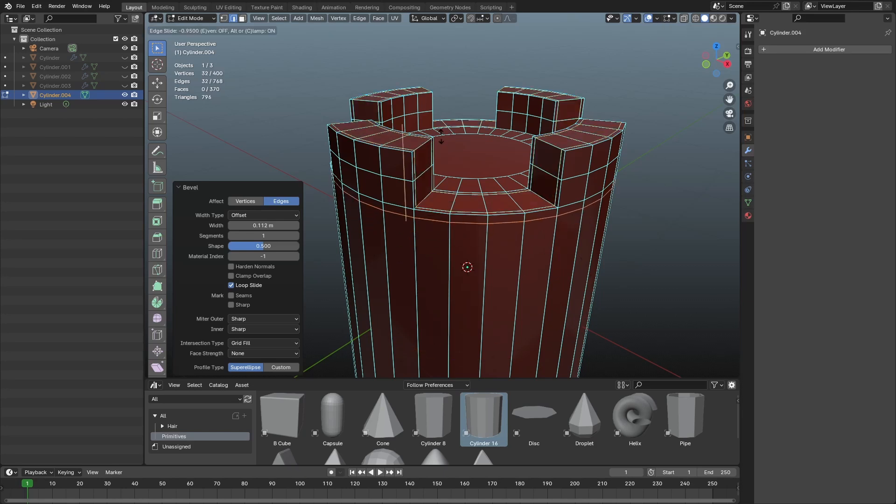
left_click(441, 136)
Step: Add another horizontal loop cut to the wall and slide it close to the bottom edge with a factor of 0.920
scroll(448, 210, "down", 4)
key("ctrl+r")
left_click(475, 287)
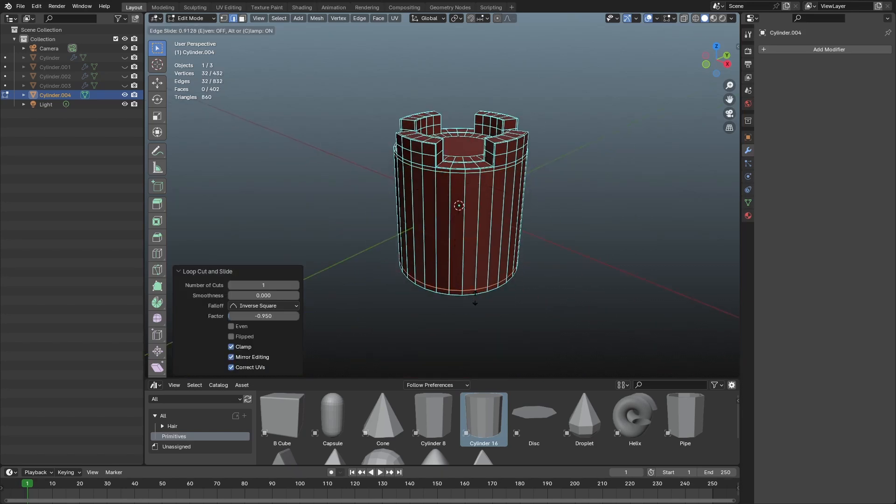
left_click(476, 301)
Step: Select the middle horizontal loops of all four battlements and bevel them about 0.132 m wide into support loops
scroll(471, 234, "up", 5)
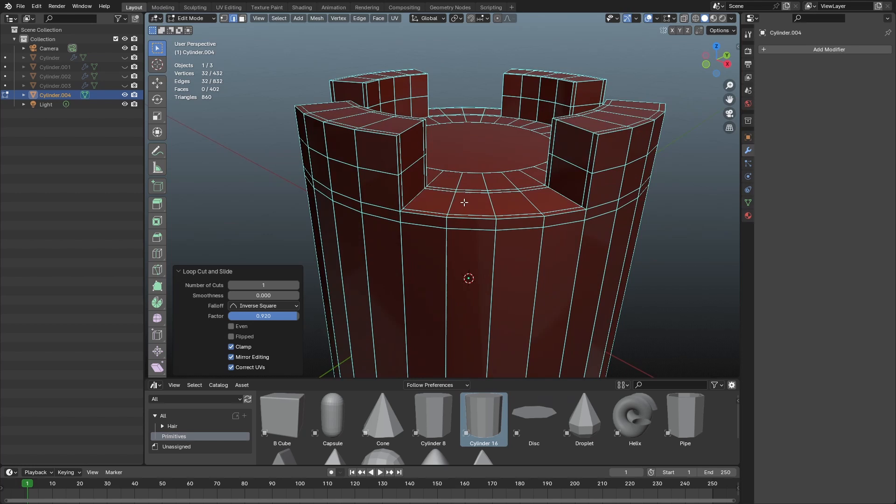
middle_click_drag(411, 178, 420, 188, "shift")
left_click(408, 186, "alt")
left_click(633, 184, "alt+shift")
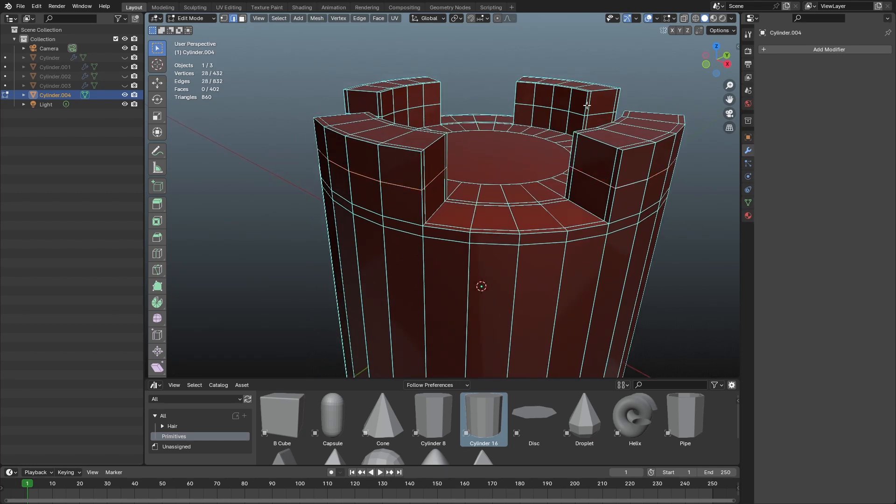
left_click(561, 110, "alt+shift")
left_click(441, 101, "alt+shift")
key("ctrl+b")
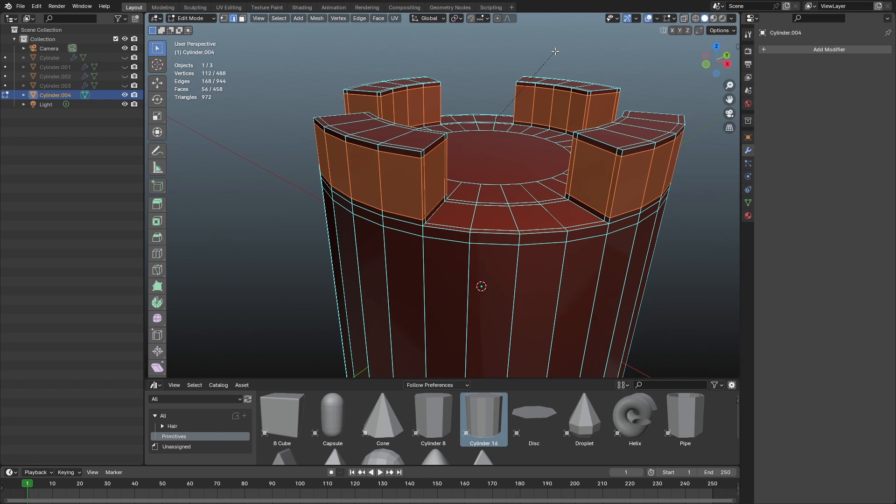
left_click(554, 50)
Step: Return to Object Mode, apply a level 3 Subdivision modifier to the cylinder and shade it smooth
scroll(589, 172, "down", 4)
middle_click_drag(428, 201, 452, 184)
scroll(452, 184, "up", 2)
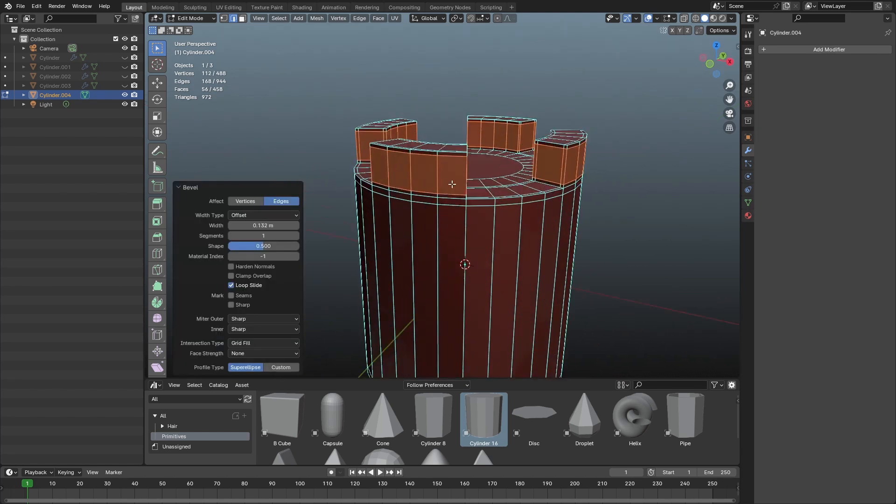
key("Tab")
middle_click_drag(537, 200, 430, 138)
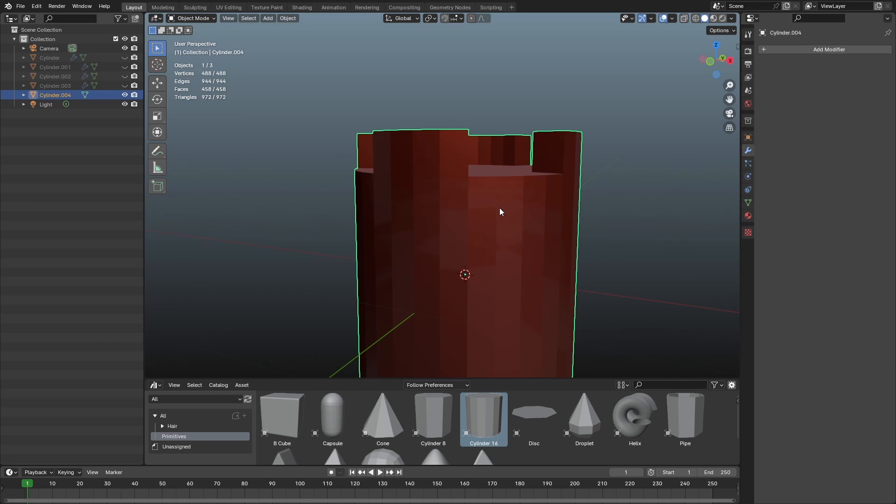
key("ctrl+3")
middle_click_drag(502, 206, 480, 171)
right_click(489, 197)
left_click(490, 197)
Step: Examine the smooth shading of the wall and battlement corners from several sides and distances
scroll(477, 189, "up", 4)
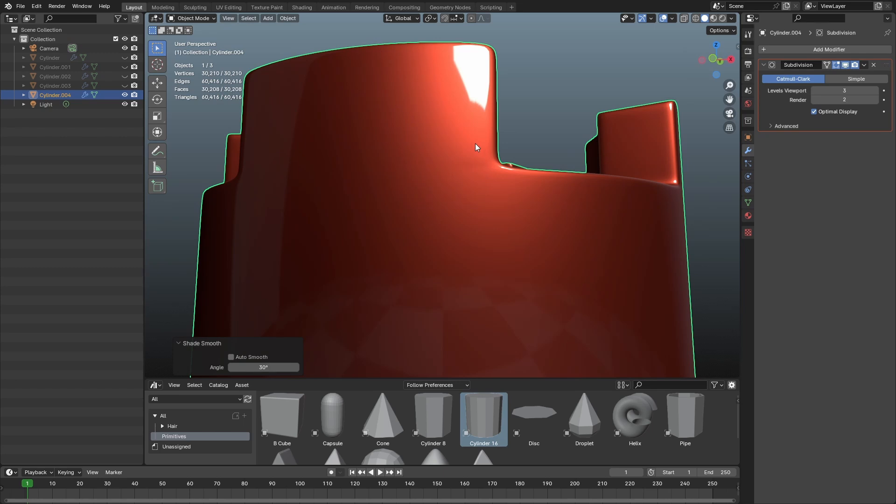
scroll(492, 182, "down", 3)
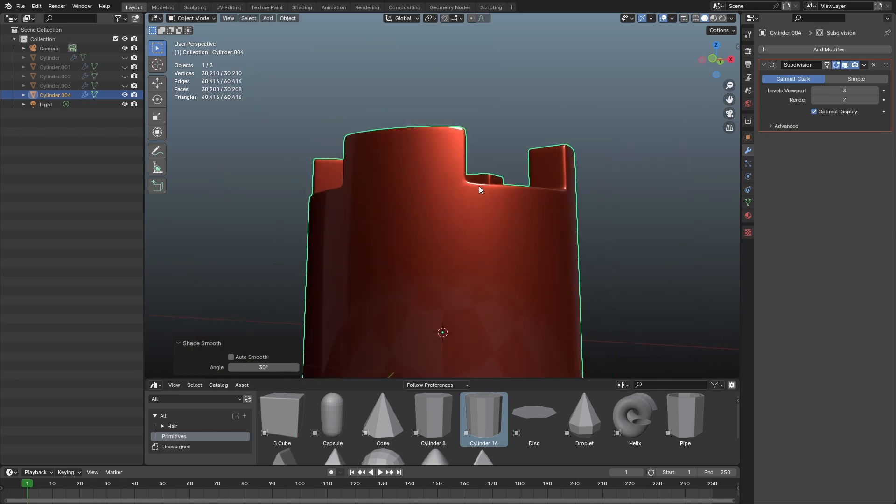
middle_click_drag(479, 186, 523, 238)
scroll(474, 227, "down", 5)
scroll(467, 226, "up", 5)
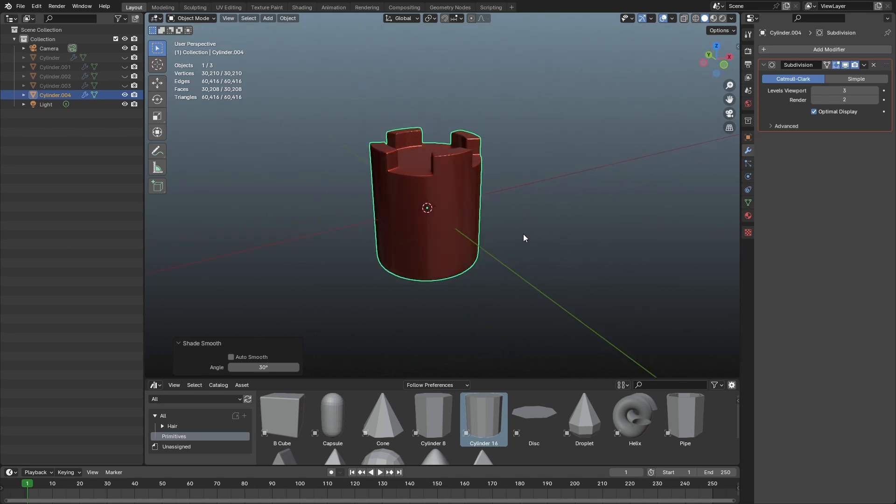
scroll(449, 209, "down", 3)
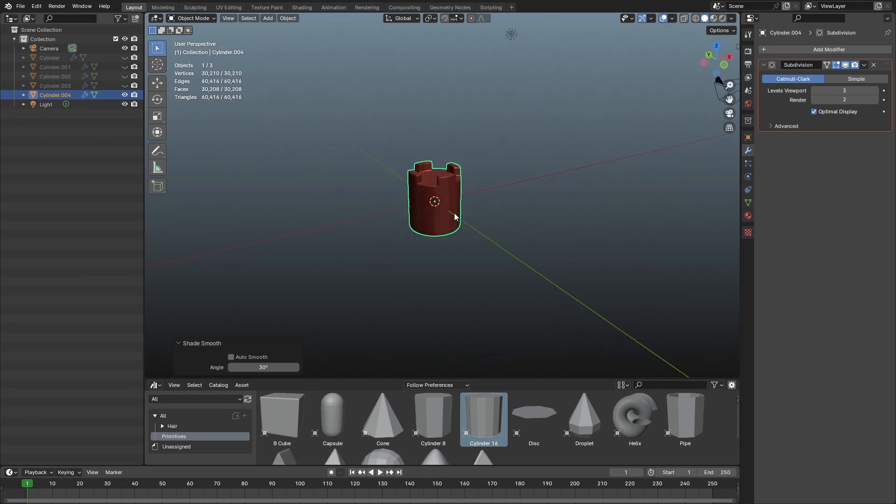
middle_click_drag(455, 212, 478, 202)
scroll(469, 215, "up", 6)
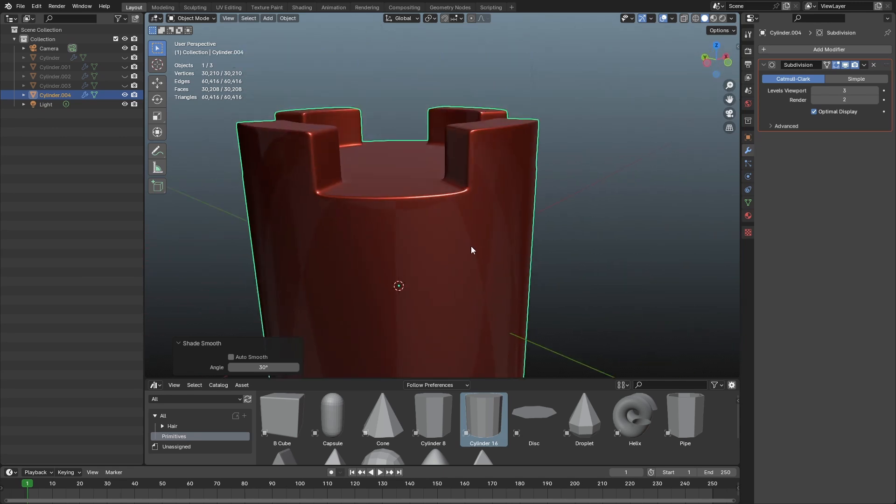
Step: Inspect the highlights on the curved wall below the battlements from several angles, both close up and at a distance
middle_click_drag(472, 247, 441, 190)
scroll(458, 234, "up", 5)
scroll(438, 206, "down", 8)
middle_click_drag(437, 256, 441, 271)
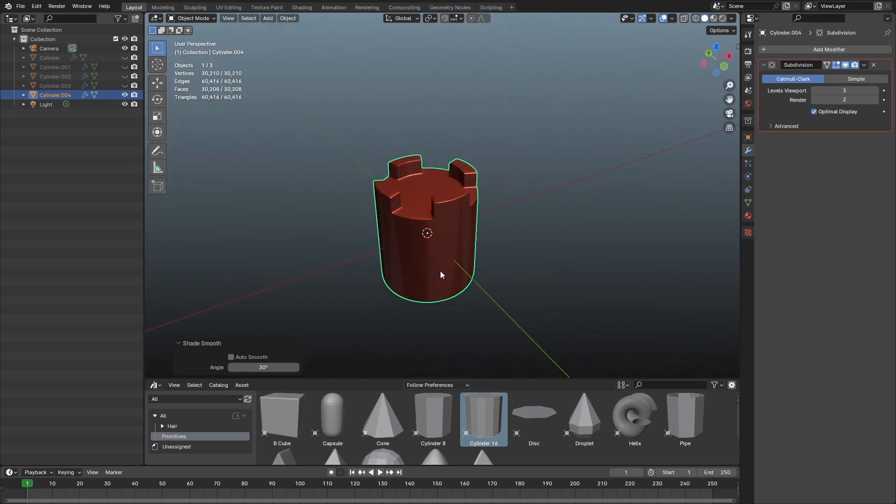
middle_click_drag(419, 231, 435, 204)
scroll(441, 217, "up", 3)
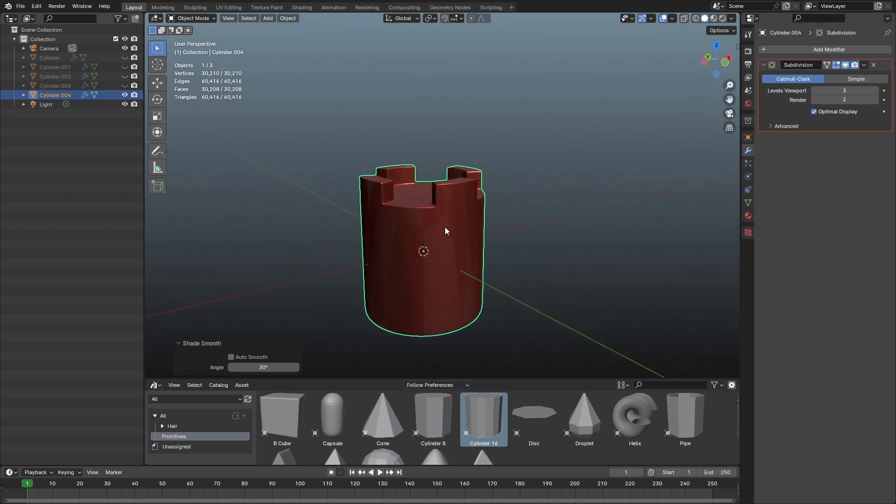
scroll(446, 229, "down", 3)
scroll(441, 256, "up", 8)
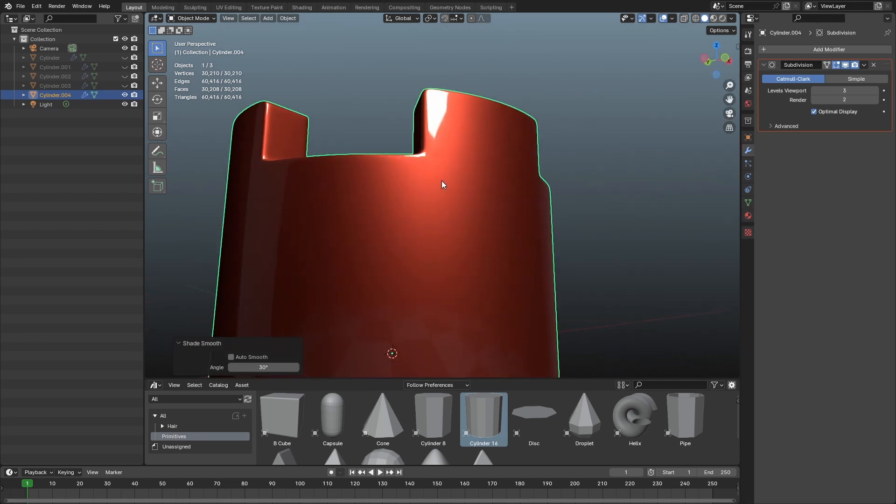
scroll(442, 180, "down", 5)
scroll(444, 217, "up", 3)
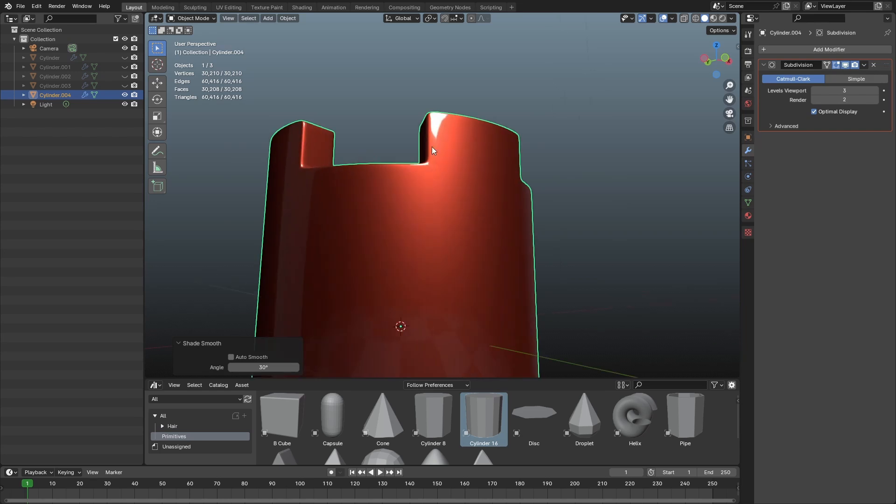
scroll(437, 196, "down", 4)
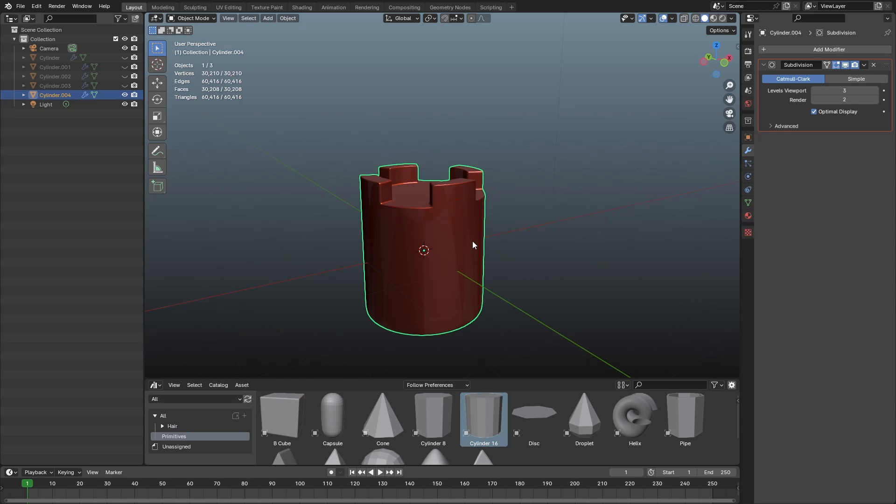
Step: Move the battlemented cylinder about -3.06 m along the X axis
key("g")
key("x")
left_click(270, 269)
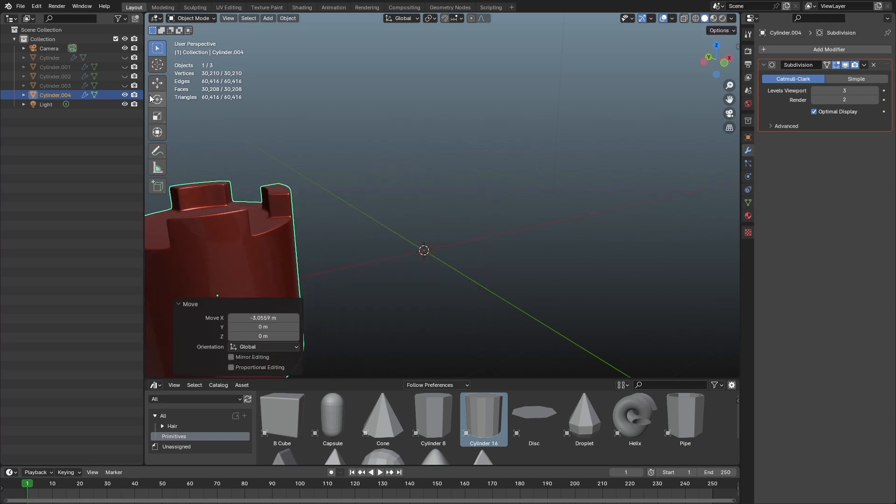
Step: Unhide Cylinder.001 in the scene and bring it into view for comparison
left_click(125, 76)
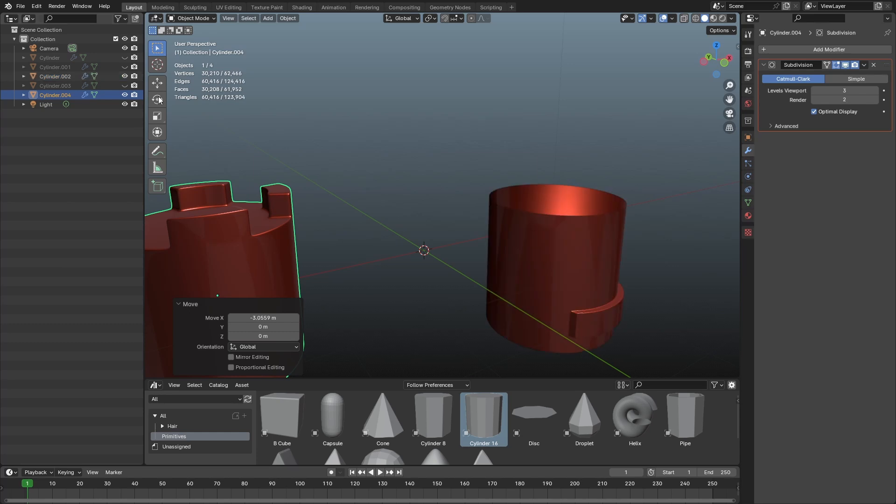
left_click(125, 76)
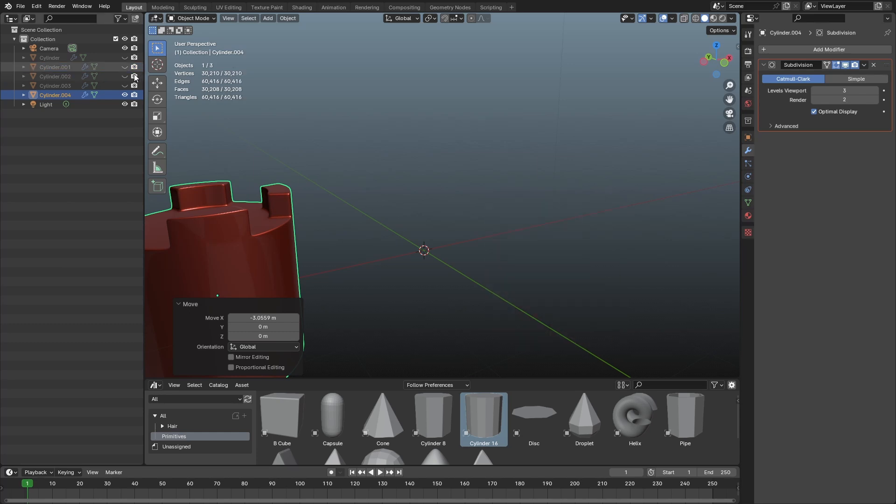
left_click(125, 67)
scroll(583, 187, "down", 3)
middle_click_drag(638, 233, 489, 177, "shift")
scroll(491, 194, "up", 3)
middle_click_drag(460, 128, 466, 164, "shift")
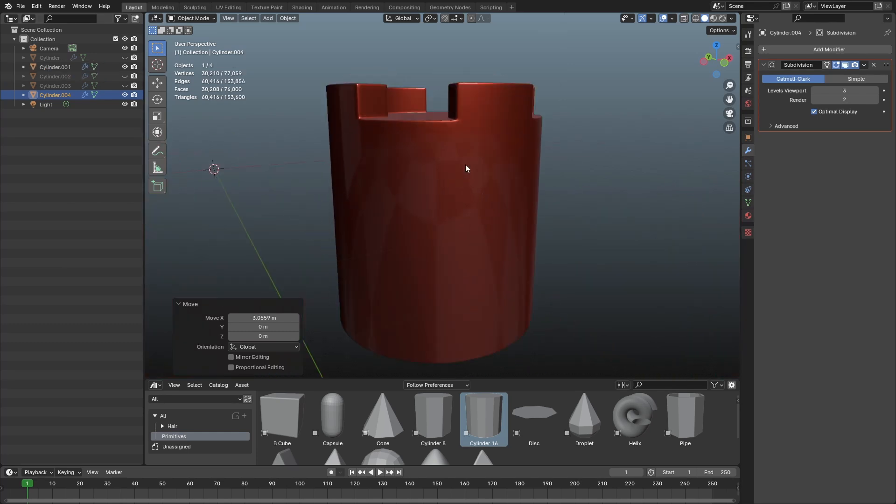
scroll(466, 165, "up", 2)
Step: Examine Cylinder.001's dense base mesh in Edit Mode, comparing the edge spacing around the battlement corners with its subdivided shading
left_click(464, 128)
key("Tab")
scroll(460, 139, "down", 5)
scroll(463, 167, "up", 2)
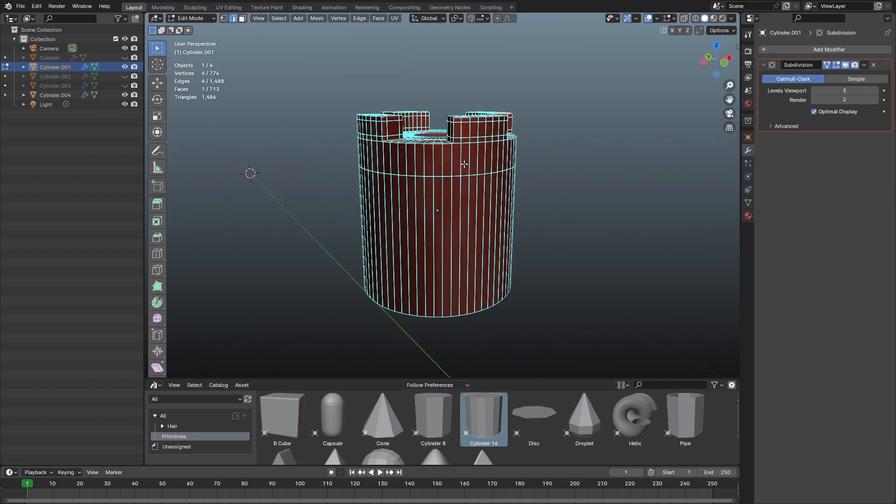
key("Tab")
scroll(458, 156, "up", 3)
key("Tab")
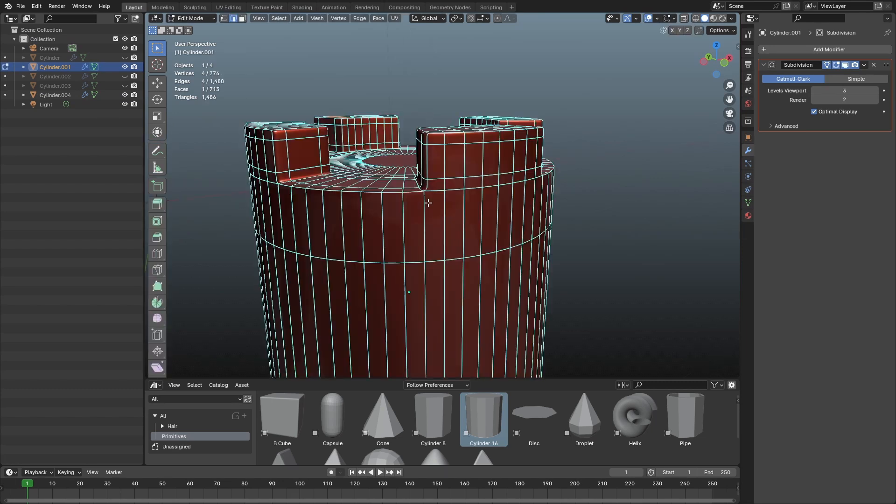
scroll(430, 200, "up", 1)
middle_click_drag(429, 200, 430, 186)
scroll(484, 192, "up", 2)
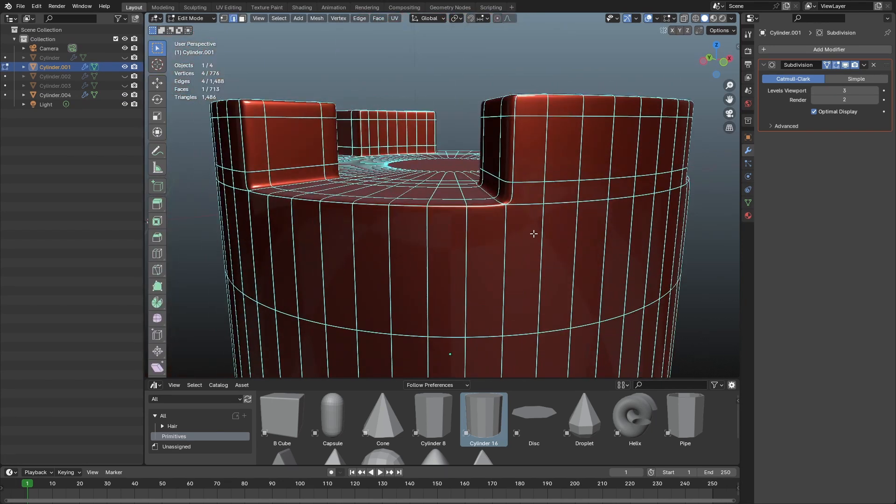
middle_click_drag(534, 234, 467, 166, "shift")
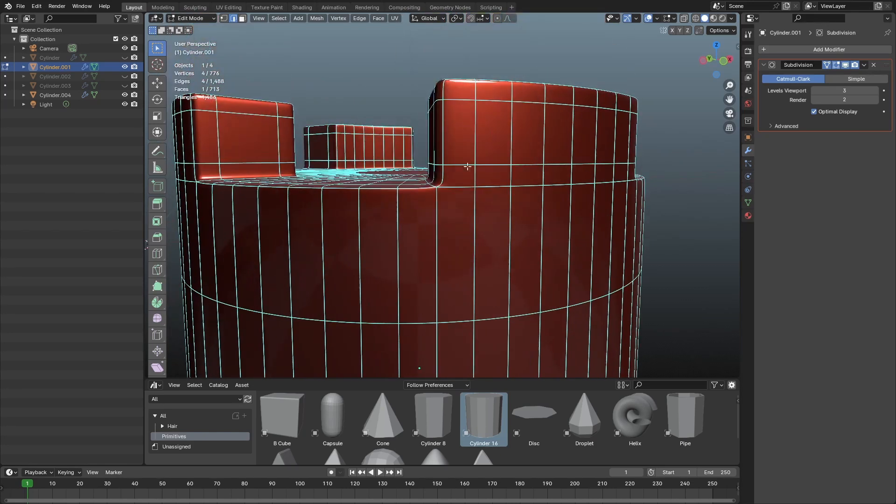
Step: Select the vertical edge loop just inside the front battlement's corner and examine how it runs down the wall
left_click(474, 132, "alt")
scroll(477, 187, "down", 6)
scroll(472, 199, "up", 6)
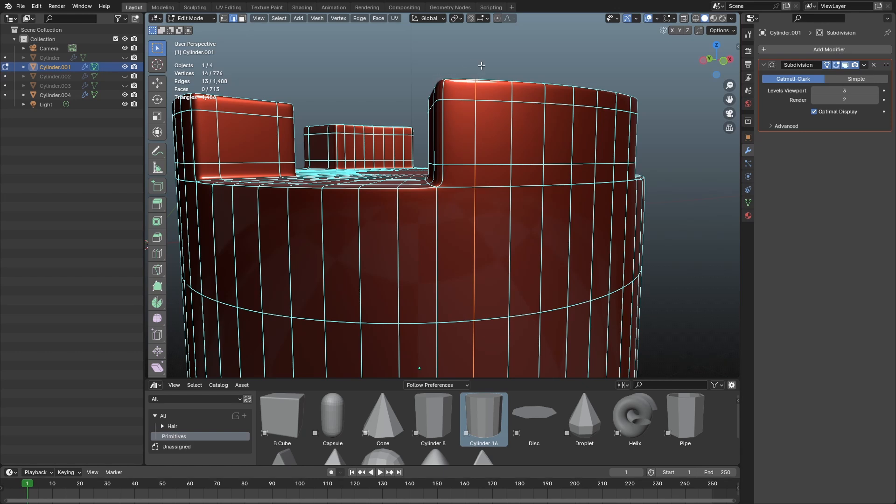
scroll(446, 154, "down", 6)
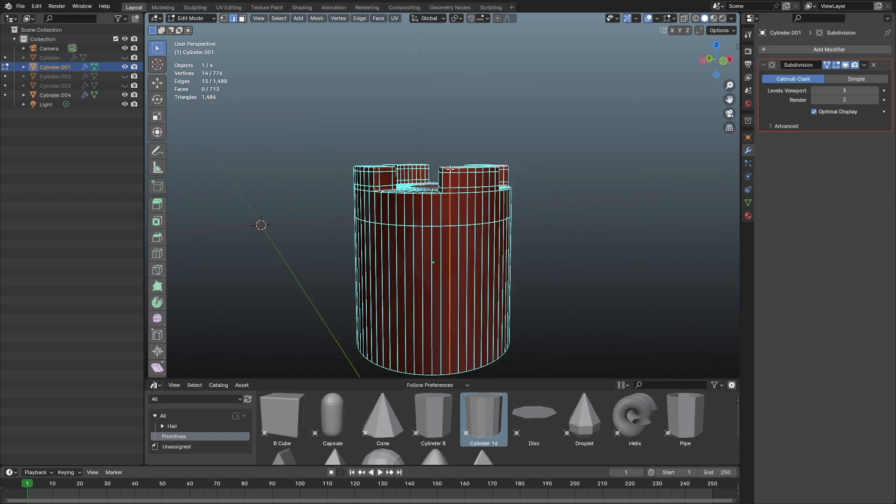
middle_click_drag(445, 155, 475, 232)
scroll(475, 232, "up", 3)
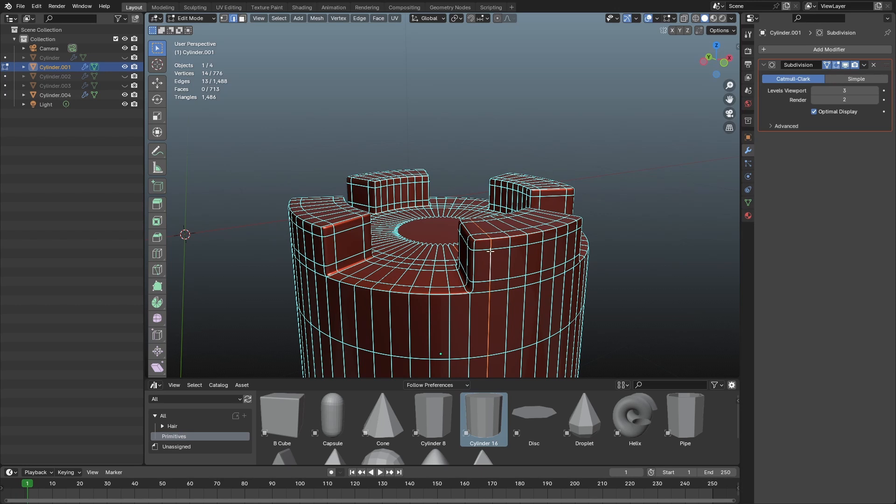
scroll(490, 252, "down", 3)
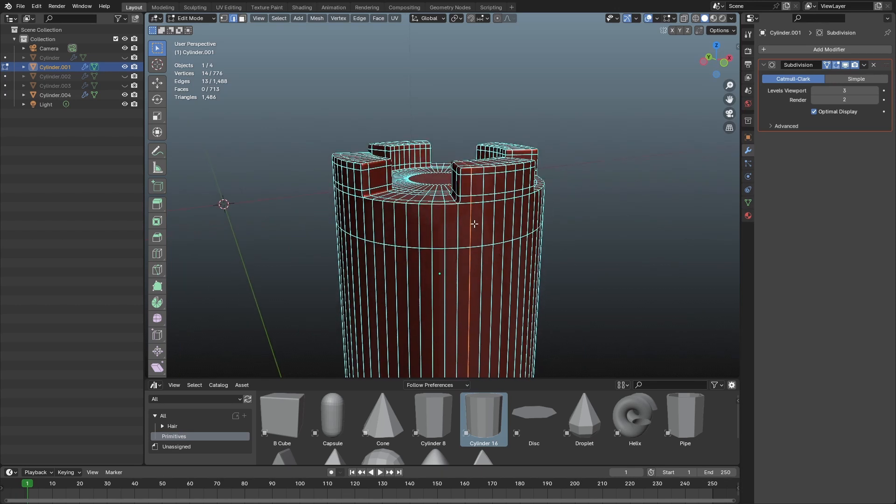
scroll(440, 214, "up", 3)
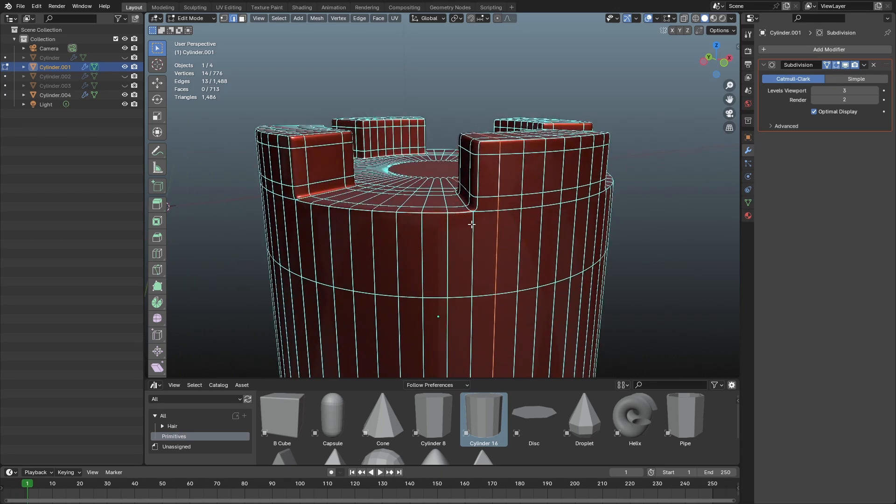
middle_click_drag(471, 225, 453, 229)
scroll(468, 250, "down", 3)
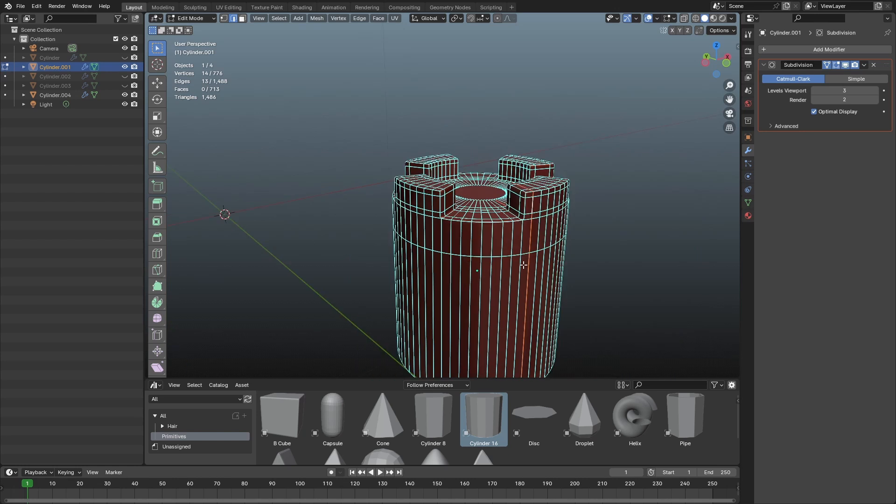
Step: Compare Cylinder.001's smooth shading in Object Mode with its edge flow, checking the wall and battlement corners
key("Tab")
scroll(532, 262, "up", 8)
scroll(457, 214, "down", 7)
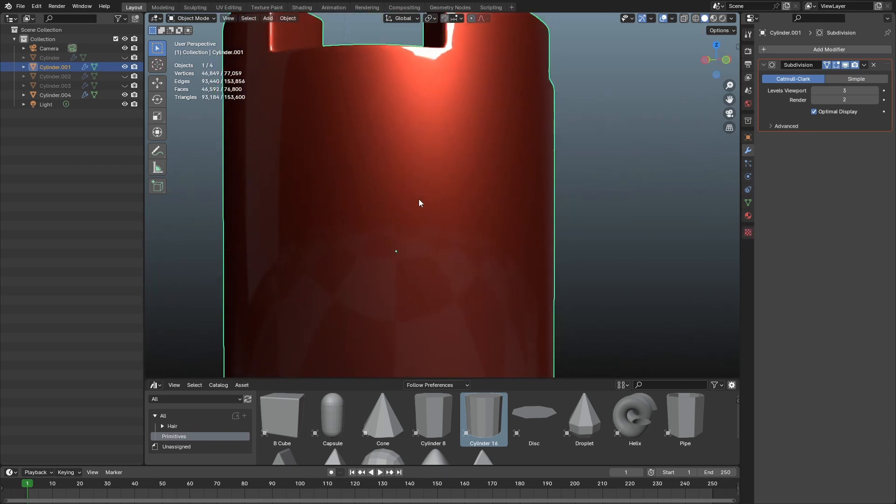
middle_click_drag(441, 205, 391, 150)
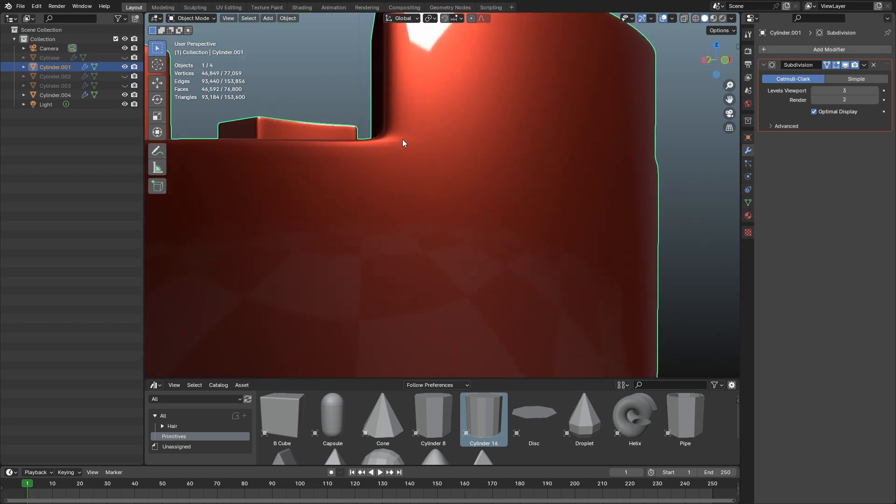
key("KP_Decimal")
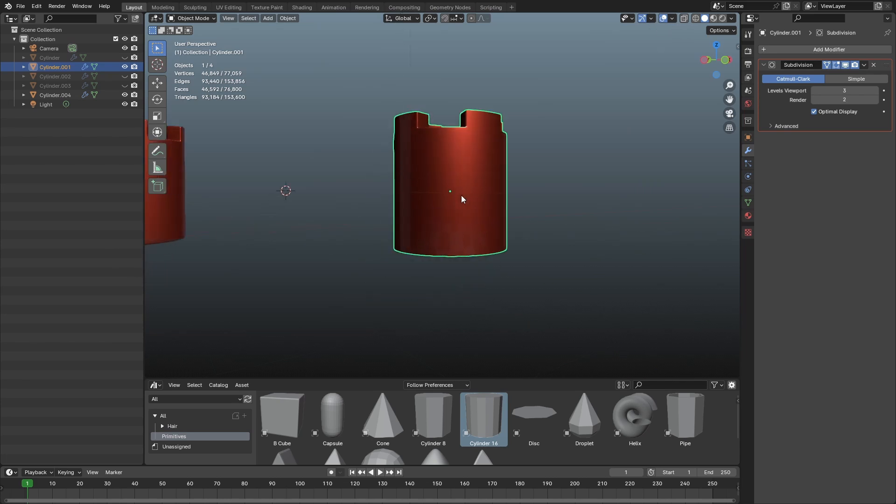
middle_click_drag(461, 198, 470, 236)
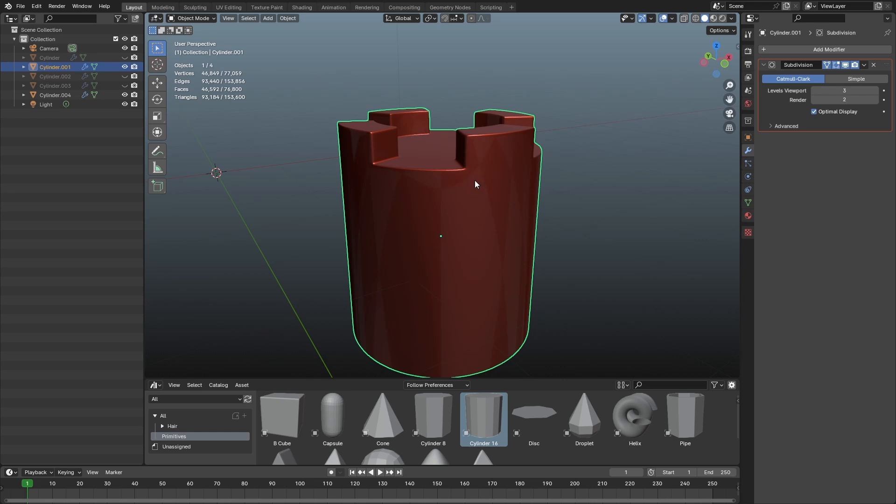
middle_click_drag(463, 201, 435, 180)
key("Tab")
scroll(434, 181, "up", 3)
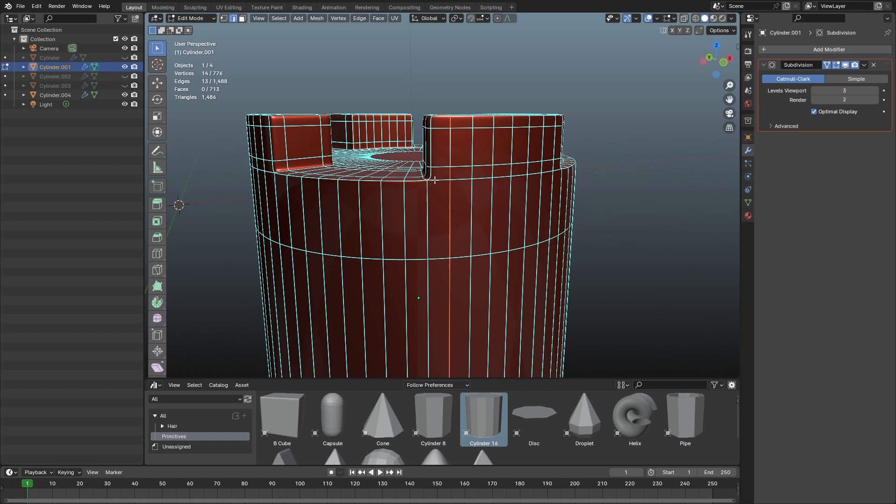
key("Tab")
scroll(458, 189, "down", 5)
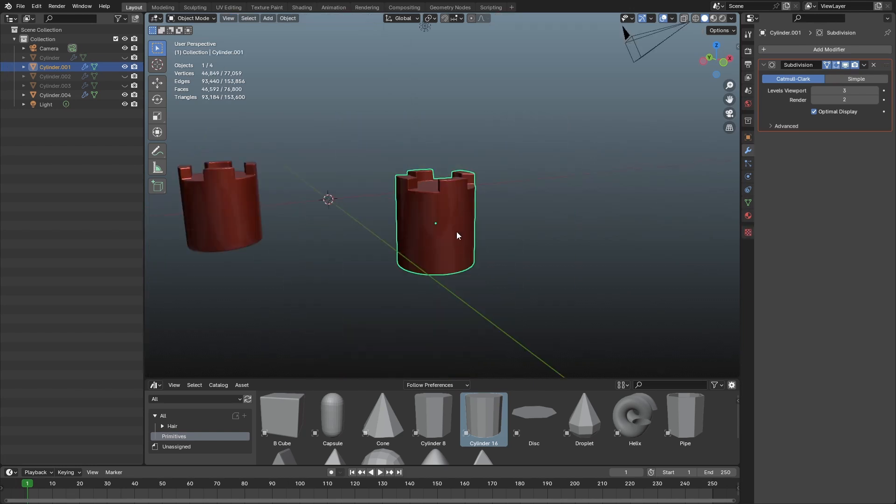
middle_click_drag(457, 232, 509, 206, "shift")
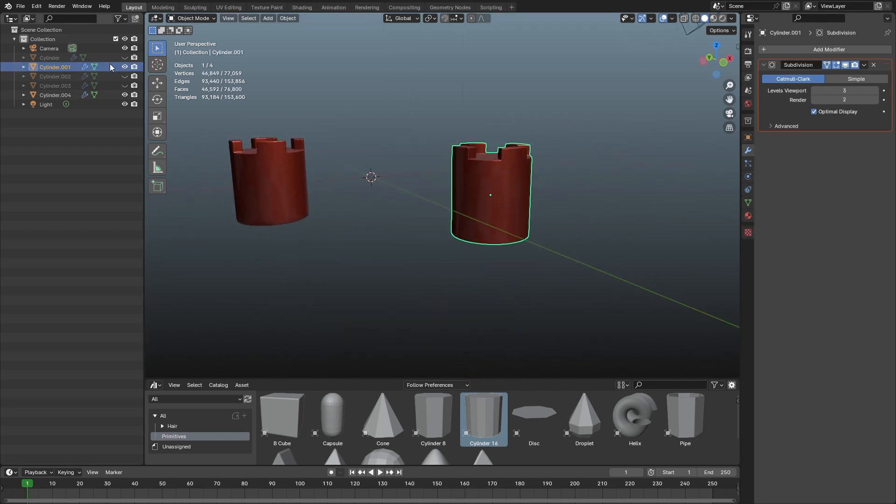
Step: Hide Cylinder.001 and Cylinder.004, and add a new 32-vertex mesh cylinder with a 1 m radius and 2 m depth
left_click(125, 67)
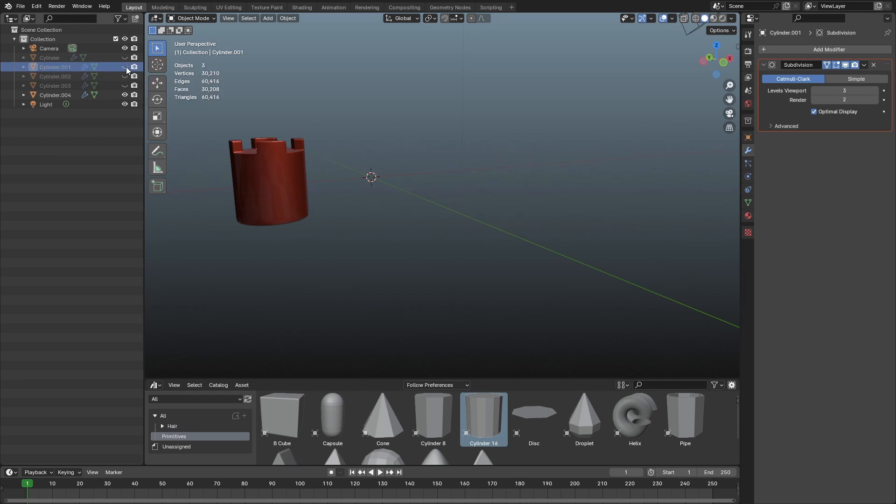
left_click(125, 95)
mouse_move(399, 192)
middle_mouse_down("shift")
mouse_move(367, 176)
mouse_move(390, 179)
mouse_move(395, 192)
middle_mouse_up("shift")
key("shift+a")
mouse_move(396, 193)
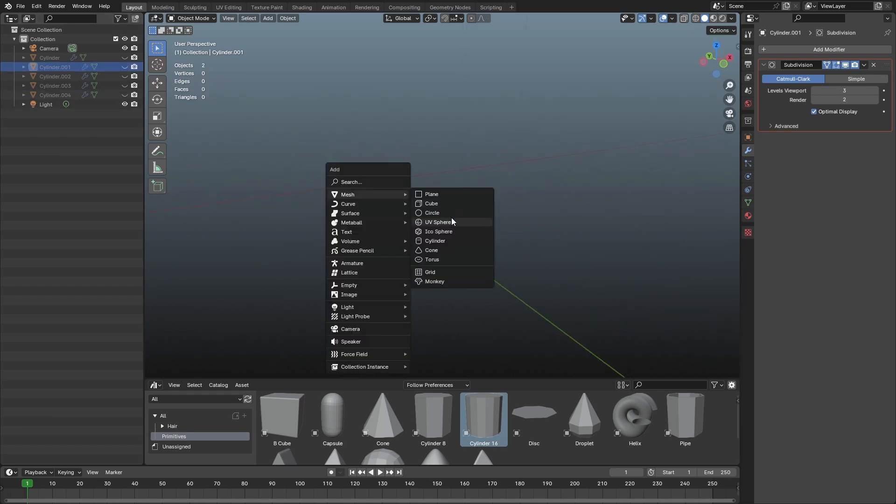
left_click(453, 241)
key("KP_Decimal")
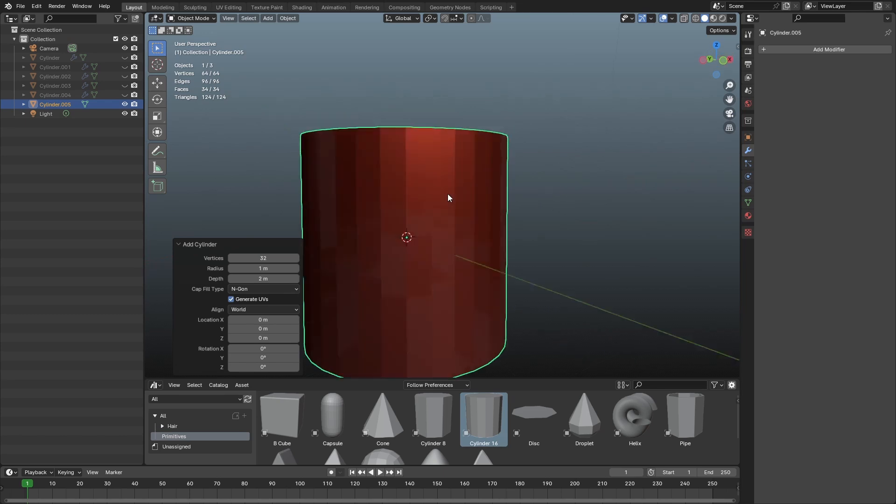
Step: Add a centred horizontal loop cut to the new cylinder and bevel it 0.461 m into a wide middle band
key("Tab")
key("ctrl+r")
left_click(507, 150)
right_click(506, 150)
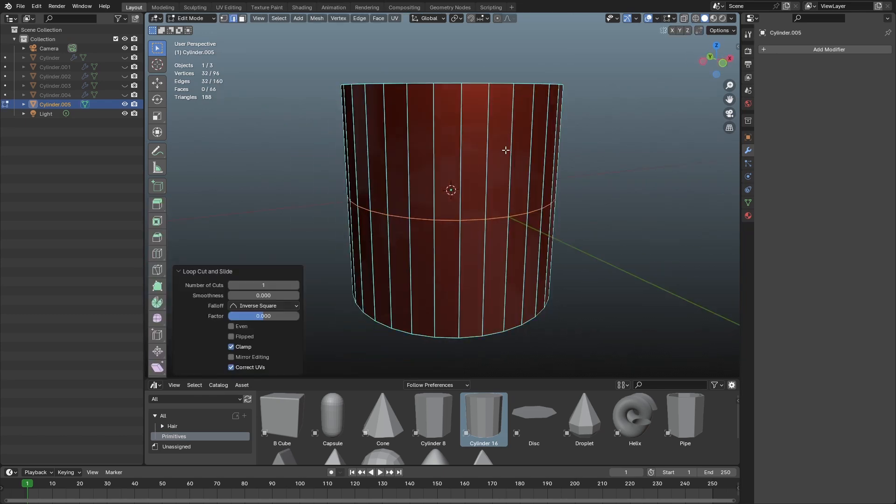
left_click(535, 94)
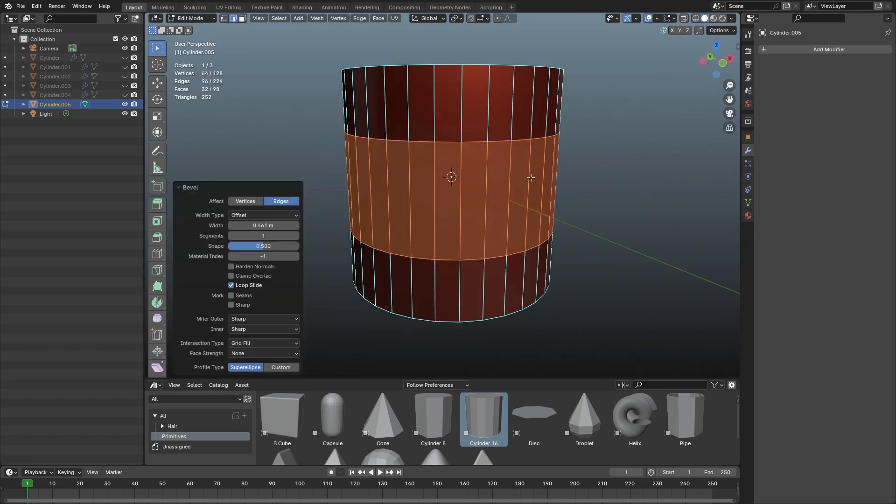
Step: Select a block of six adjacent faces in the cylinder's middle band
left_click_drag(540, 177, 413, 209)
middle_click_drag(530, 177, 498, 174)
mouse_move(537, 195)
middle_mouse_down()
mouse_move(528, 170)
mouse_move(535, 183)
middle_mouse_up()
Step: Try to inset the six selected middle-band faces by about 0.088 m
scroll(535, 183, "up", 2)
key("i")
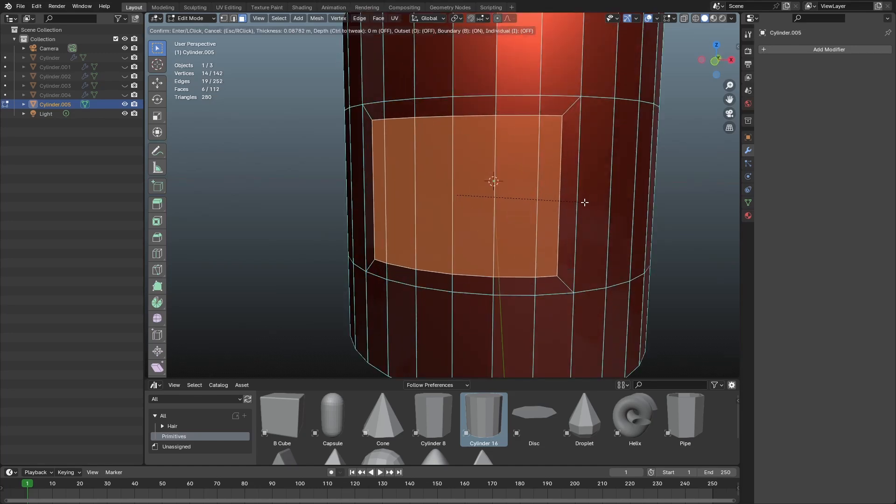
left_click(585, 202)
middle_click_drag(470, 209, 389, 198)
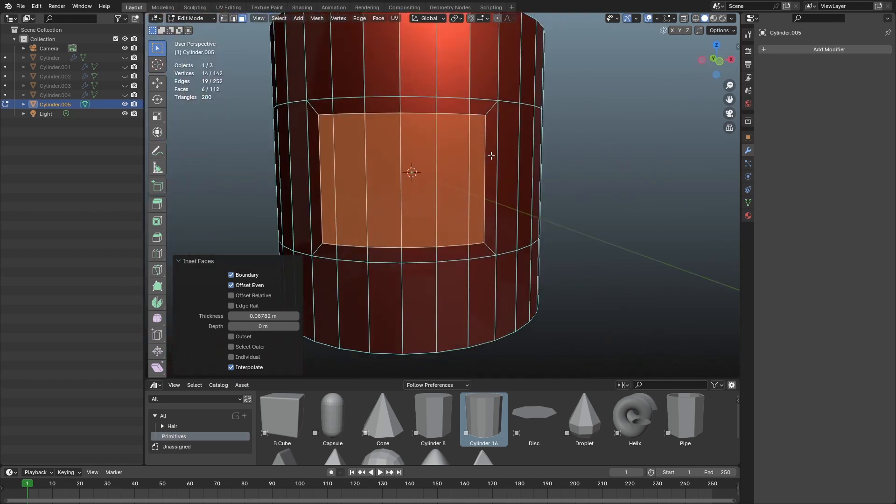
middle_click_drag(491, 155, 479, 134)
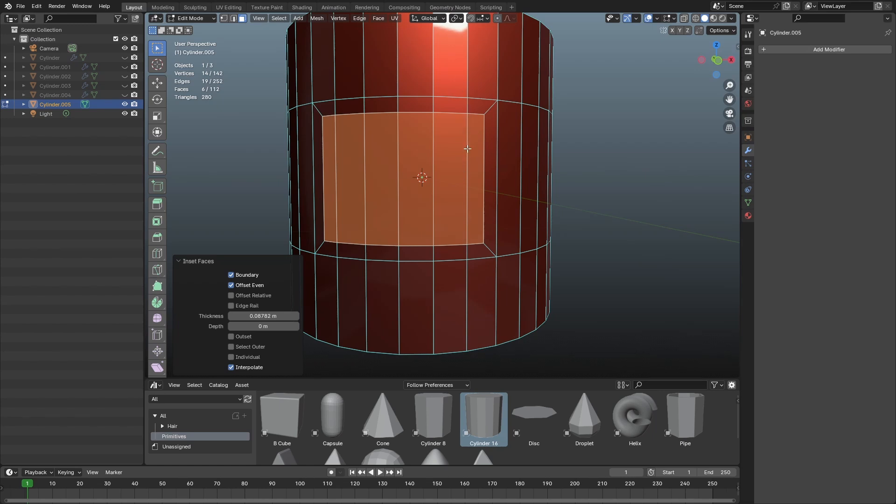
key("ctrl+z")
Step: Inset the six selected middle-band faces by about 0.145 m and extrude them outward into a raised panel
key("i")
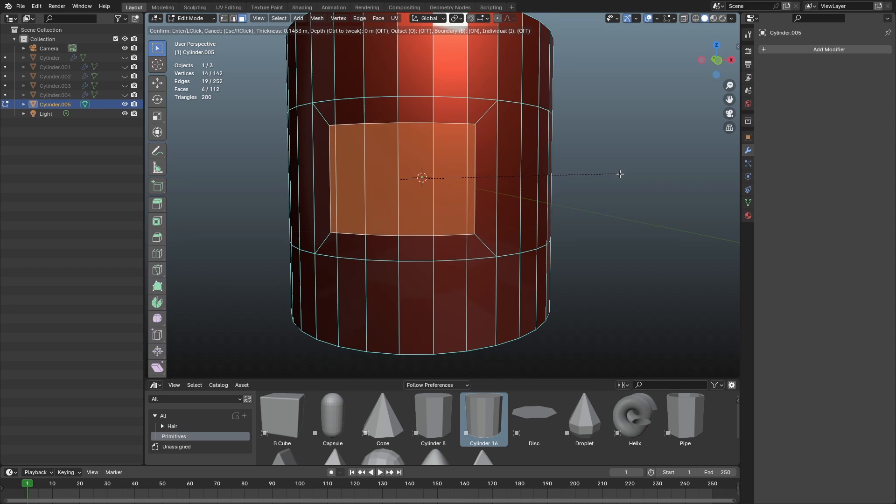
left_click(619, 173)
middle_click_drag(415, 150, 494, 159)
scroll(428, 157, "up", 1)
key("e")
left_click(497, 208)
Step: Add a centred horizontal loop cut around the cylinder and panel, and bevel it 0.26 m into two support loops
key("ctrl+r")
left_click(494, 155)
right_click(494, 155)
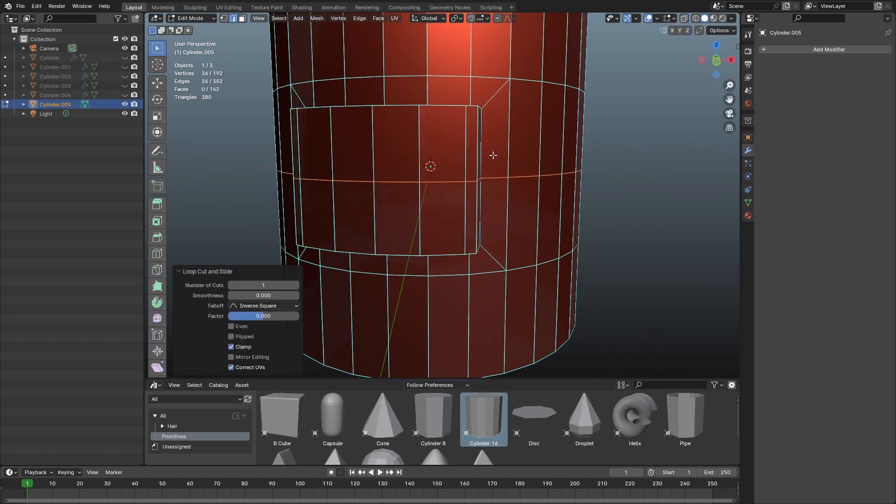
key("ctrl+b")
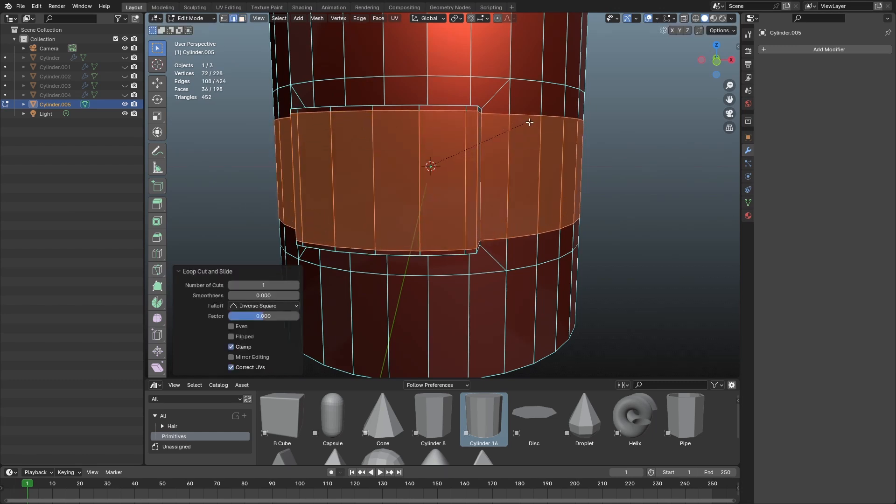
left_click(524, 124)
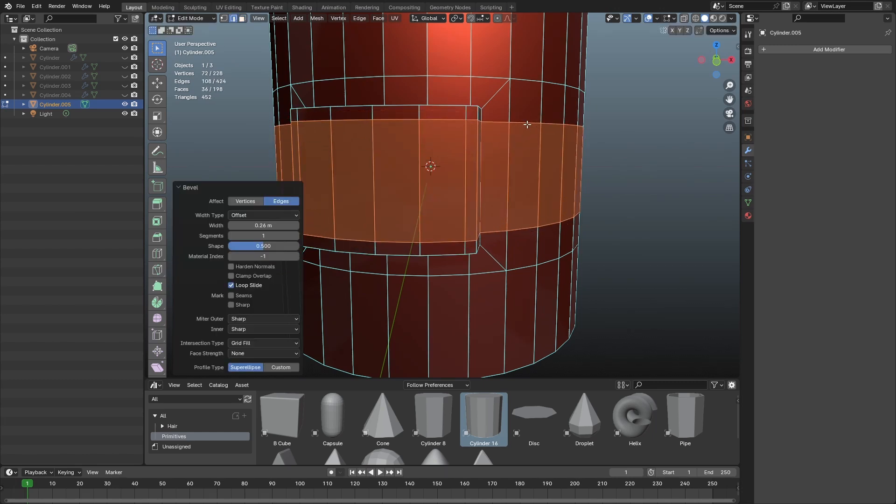
Step: Add a centred loop cut around the raised panel's side walls and bevel it 0.0548 m toward their edges
scroll(486, 160, "down", 3)
scroll(486, 160, "up", 4)
middle_click_drag(485, 159, 528, 177)
middle_click_drag(433, 171, 537, 165)
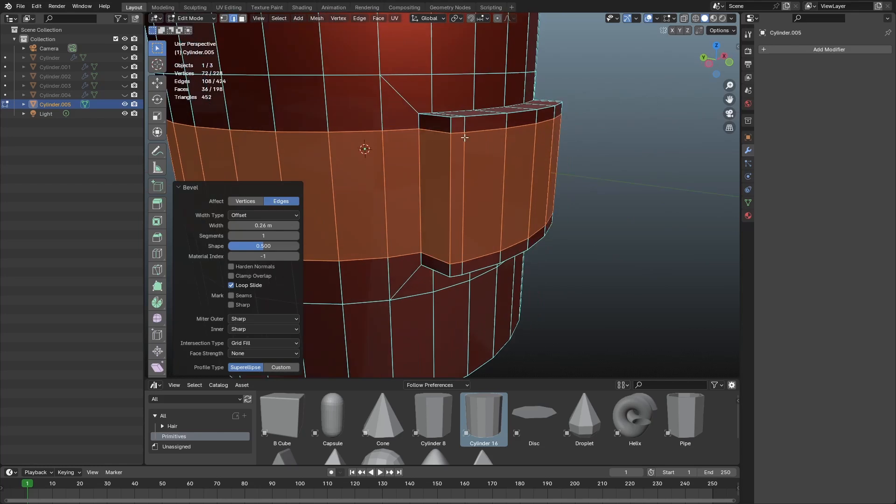
key("ctrl+r")
left_click(441, 122)
right_click(441, 121)
key("ctrl+b")
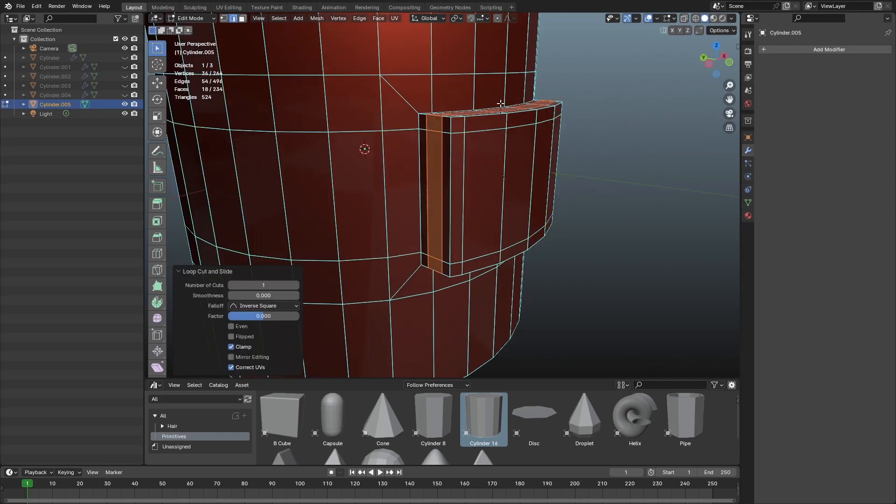
left_click(504, 100)
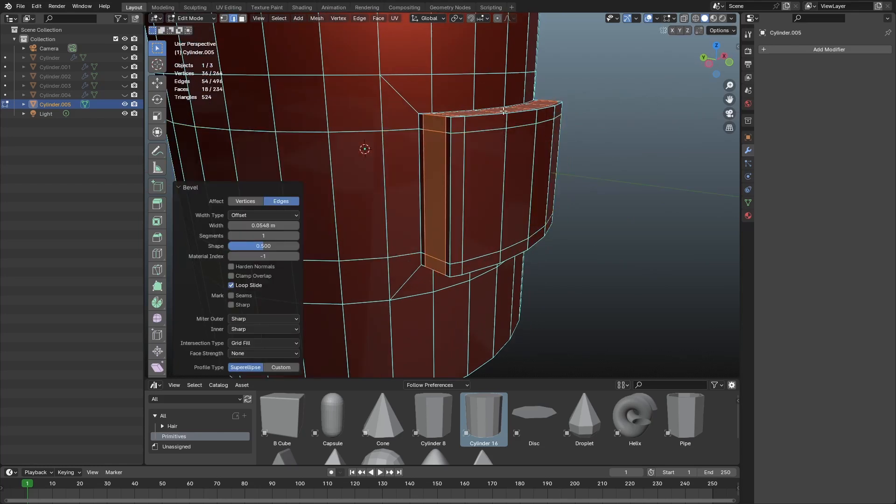
Step: Select all the front faces of the raised panel, including its narrow border faces and corners
middle_click_drag(505, 100, 434, 167)
key("1")
left_click(394, 134)
key("3")
left_click(386, 134)
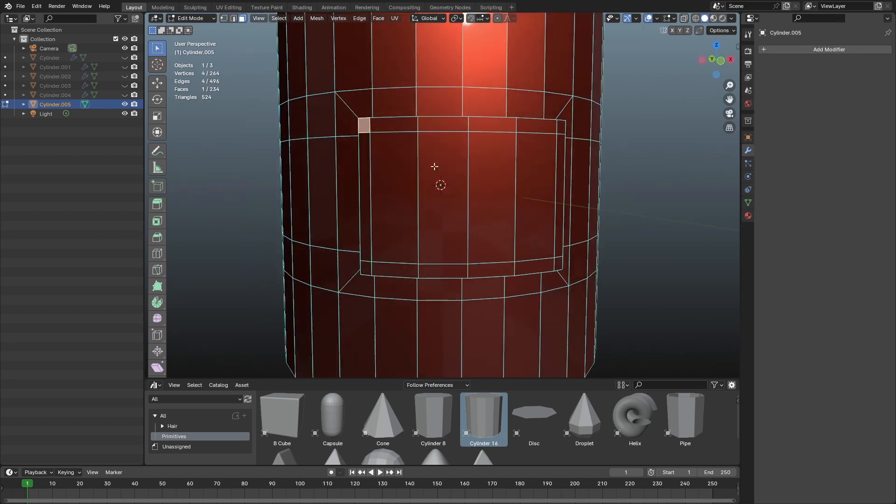
left_click(559, 127, "shift")
left_click(557, 260, "ctrl+shift")
left_click(370, 264, "ctrl+shift")
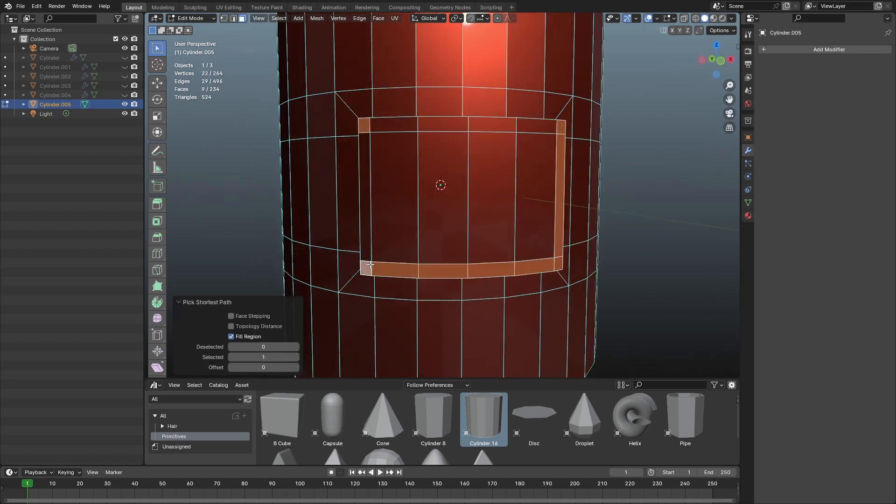
left_click(364, 140, "ctrl+shift")
left_click(390, 124, "ctrl+shift")
left_click(534, 124, "ctrl+shift")
left_click(551, 160, "ctrl+shift")
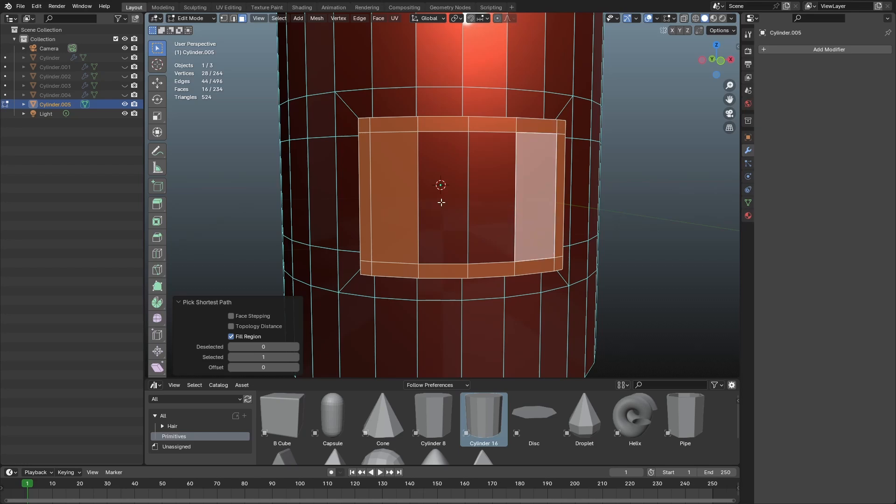
left_click(442, 203, "ctrl+shift")
Step: Inset the selected front faces of the raised panel by about 0.026 m
middle_click_drag(481, 219, 567, 214)
key("i")
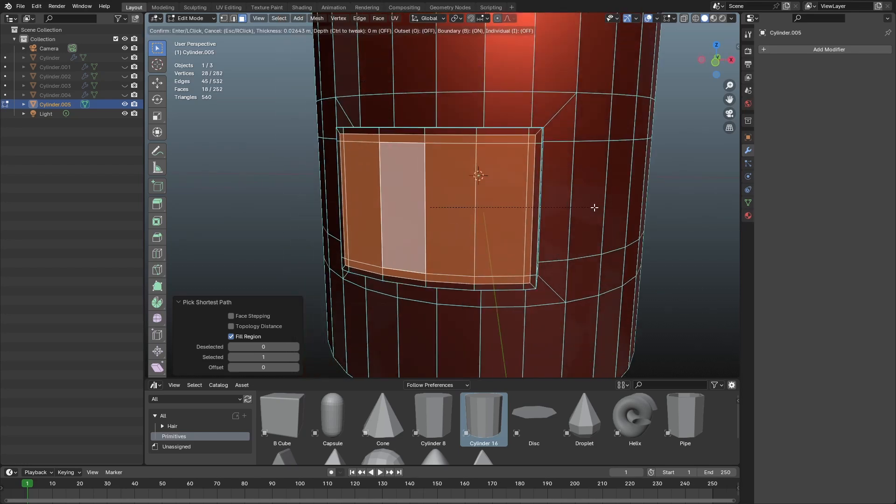
left_click(594, 208)
middle_click_drag(594, 207, 504, 221)
Step: Add a Subdivision modifier with viewport level 3 to Cylinder.005 in Object Mode
key("Tab")
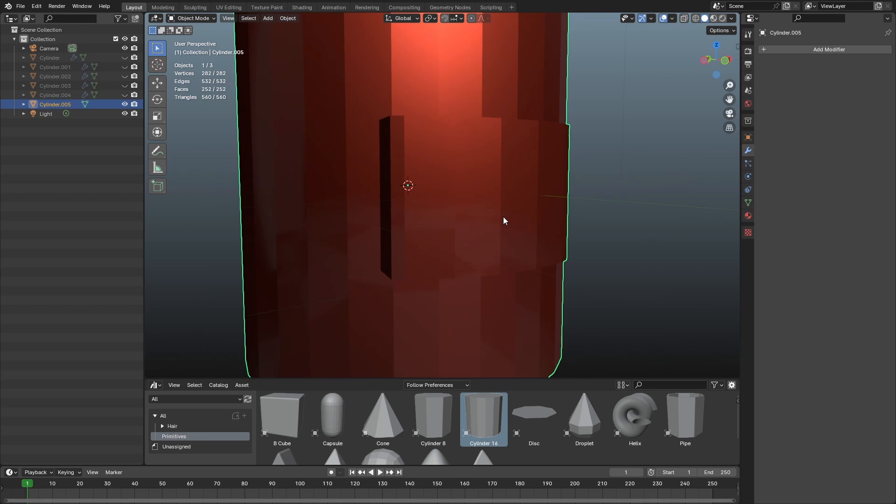
key("ctrl+3")
scroll(504, 220, "down", 2)
middle_click_drag(469, 169, 461, 207)
Step: Delete the top and bottom cap faces of Cylinder.005
key("Tab")
left_click(434, 47)
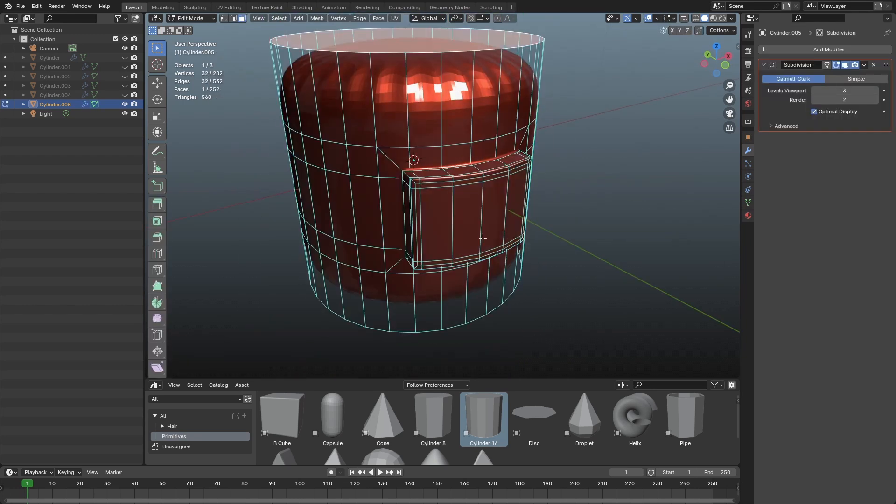
scroll(482, 239, "down", 4)
middle_click_drag(486, 304, 470, 247)
left_click(466, 275, "shift")
key("x")
key("f")
middle_click_drag(555, 166, 575, 216)
scroll(566, 217, "up", 4)
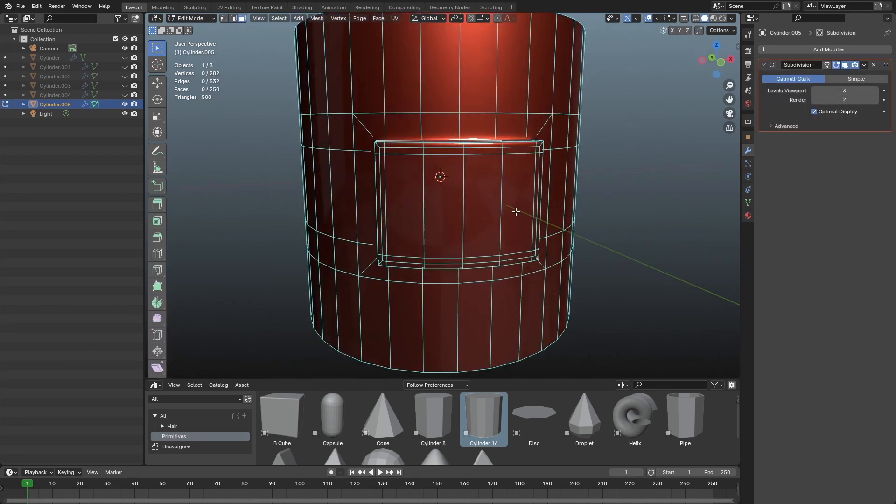
Step: Return Cylinder.005 to Object Mode and apply Shade Smooth
key("Tab")
middle_click_drag(511, 209, 524, 197)
scroll(524, 198, "down", 4)
right_click(458, 147)
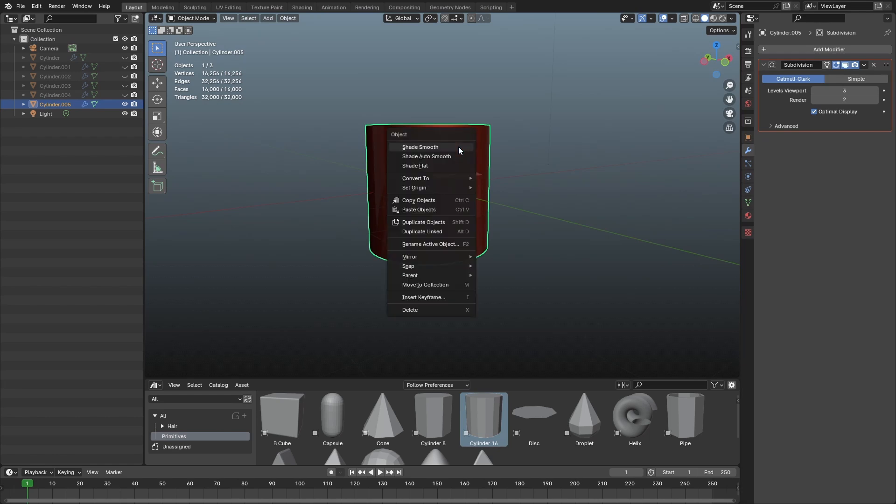
left_click(458, 147)
Step: Examine the smooth shading around the raised panel's corners and compare it with the mesh wireframe
middle_click_drag(497, 156, 492, 206)
scroll(473, 194, "down", 3)
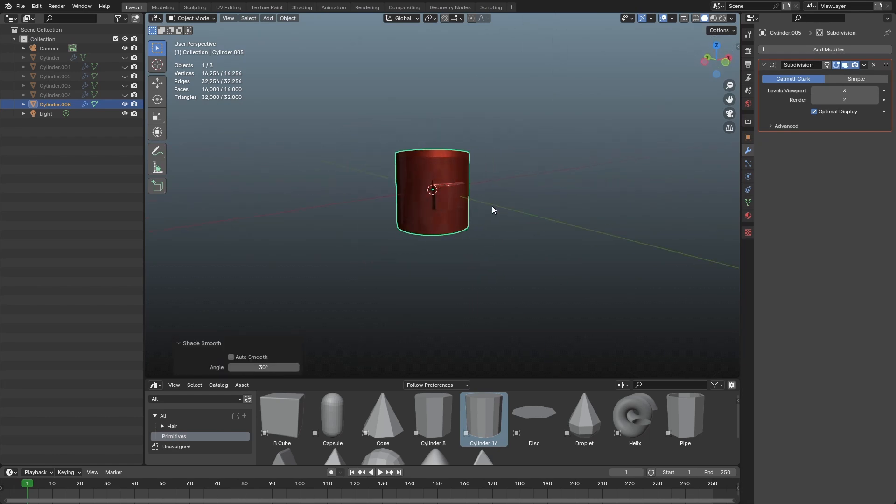
scroll(438, 181, "up", 8)
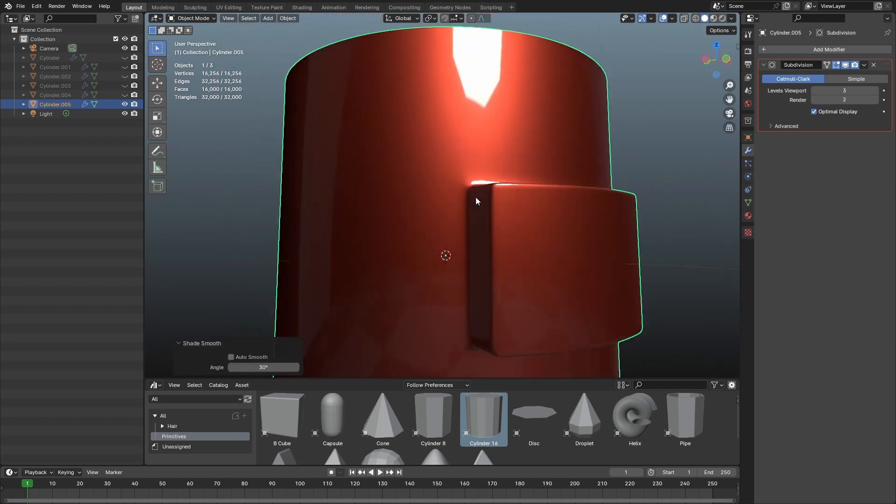
scroll(476, 201, "up", 2)
middle_click_drag(485, 196, 494, 241)
key("Tab")
key("Tab")
scroll(514, 209, "down", 3)
scroll(480, 237, "down", 4)
key("Tab")
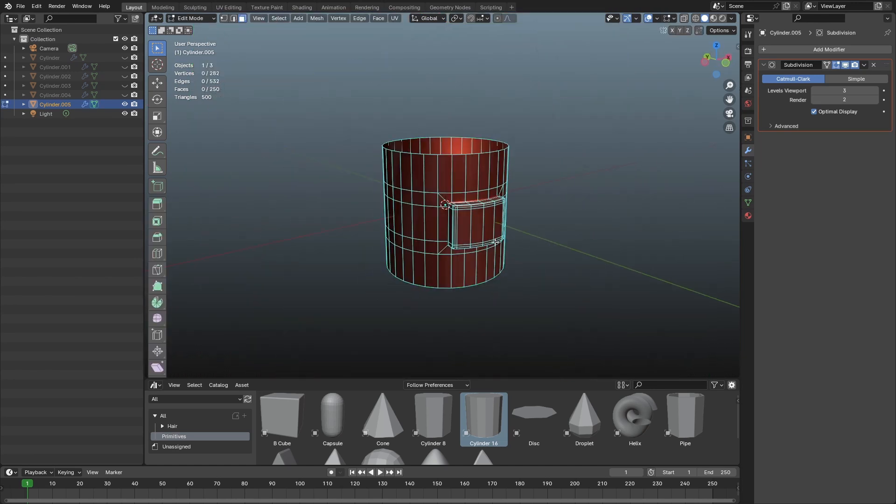
scroll(495, 241, "up", 5)
key("Tab")
scroll(486, 241, "down", 6)
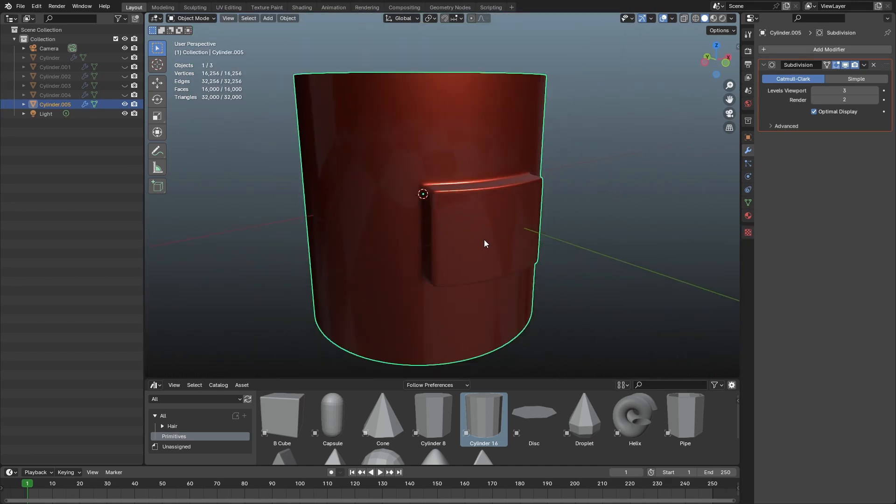
left_click(125, 85)
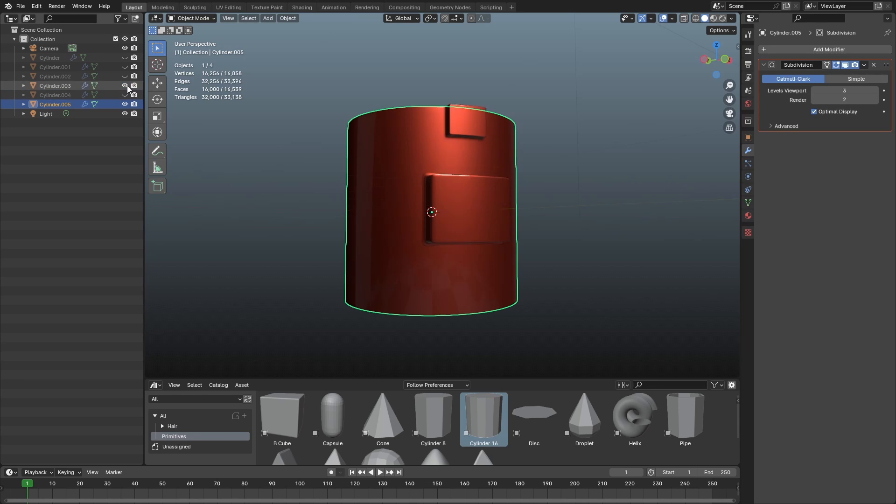
scroll(346, 139, "down", 3)
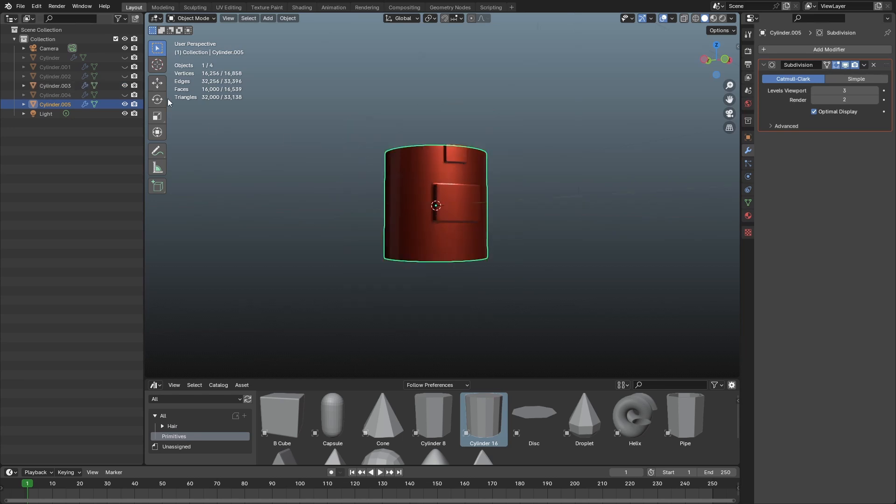
left_click(124, 85)
Step: Show Cylinder.002 beside Cylinder.005 and bring both raised panels into view
left_click(124, 76)
middle_click_drag(169, 120, 453, 201)
middle_click_drag(419, 195, 439, 211)
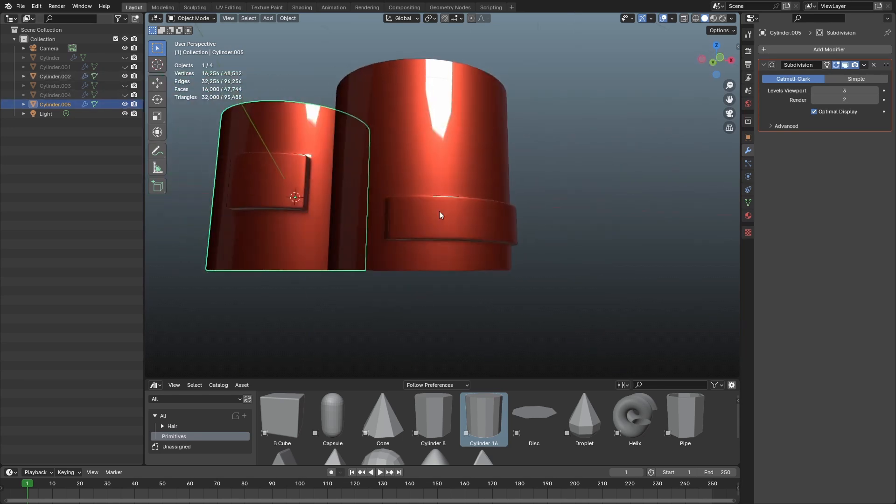
Step: Examine the wireframe of Cylinder.002 in Edit Mode and compare its smooth shading with that of Cylinder.005
scroll(440, 210, "up", 3)
left_click(444, 153)
key("Tab")
middle_click_drag(444, 154, 455, 214)
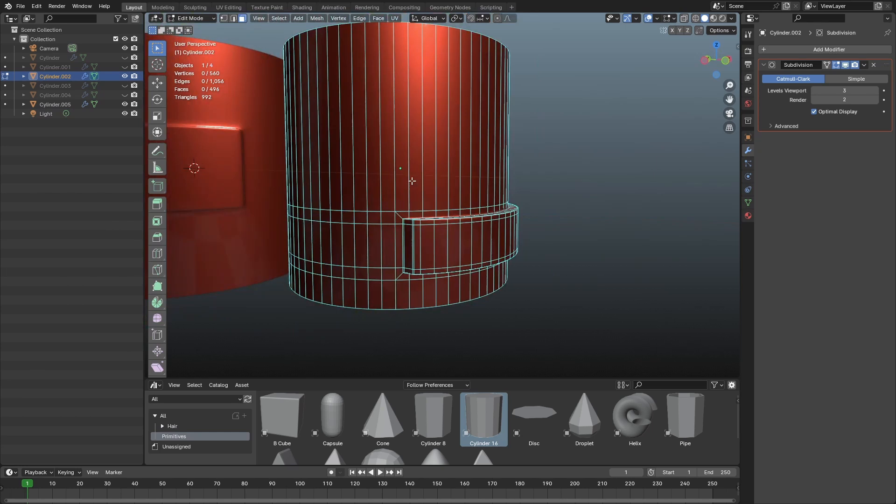
scroll(411, 192, "down", 2)
scroll(423, 231, "up", 5)
key("Tab")
middle_click_drag(414, 236, 320, 230)
scroll(483, 209, "down", 3)
middle_click_drag(483, 209, 379, 228)
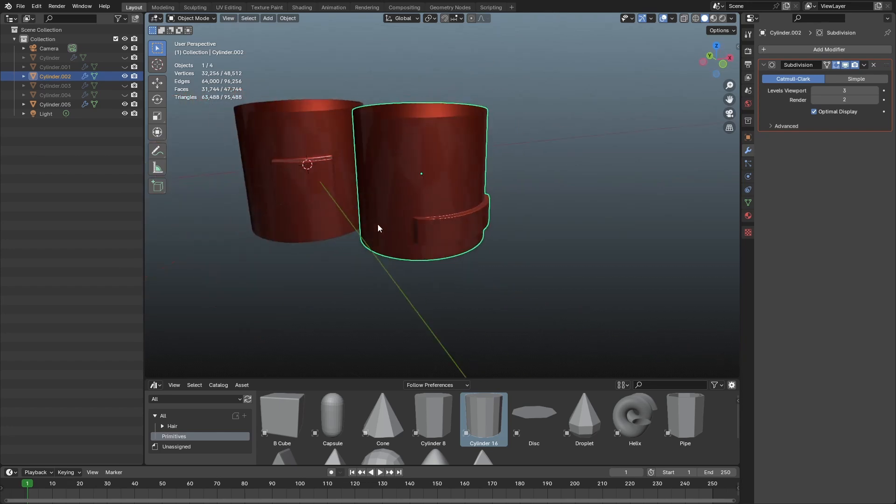
middle_click_drag(442, 191, 508, 198)
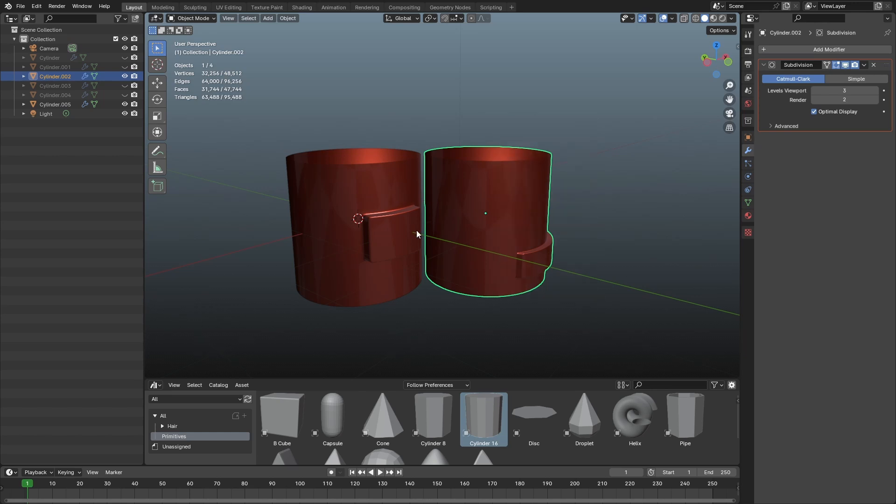
Step: Select Cylinder.005 and compare its edge density with that of Cylinder.002 with both in Edit Mode
scroll(376, 212, "up", 3)
left_click_drag(311, 133, 337, 231)
middle_click_drag(337, 231, 395, 213, "shift")
left_click_drag(307, 82, 372, 211)
scroll(305, 163, "down", 4)
key("Tab")
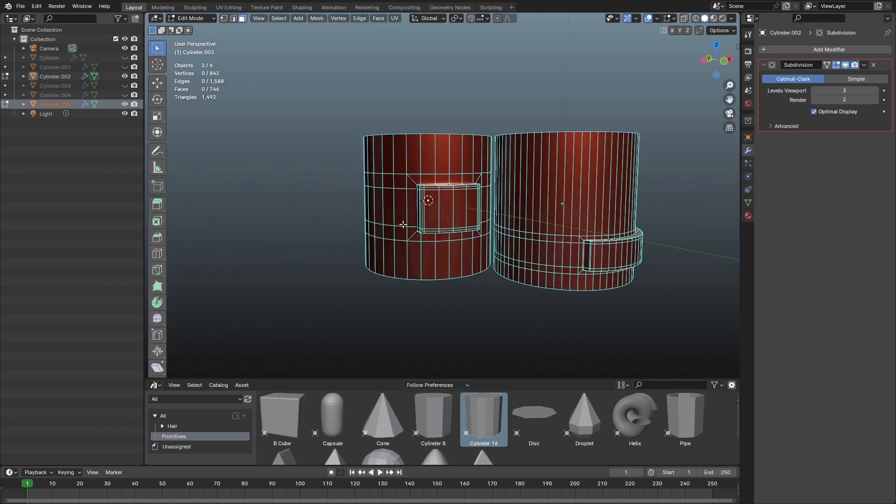
key("Tab")
middle_click_drag(439, 210, 300, 110, "shift")
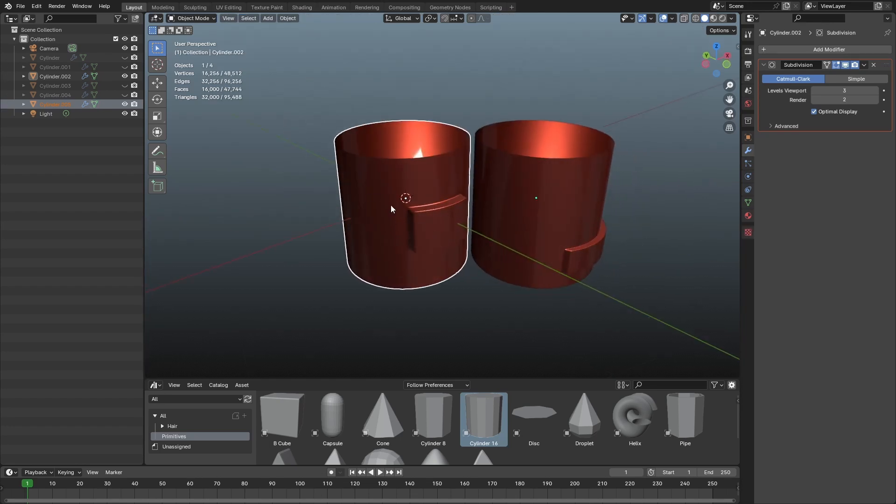
middle_click_drag(472, 247, 472, 228)
Step: Hide Cylinder.002 and Cylinder.005, and add a new 32-vertex mesh cylinder with a 1 m radius and 2 m depth
left_click(125, 77)
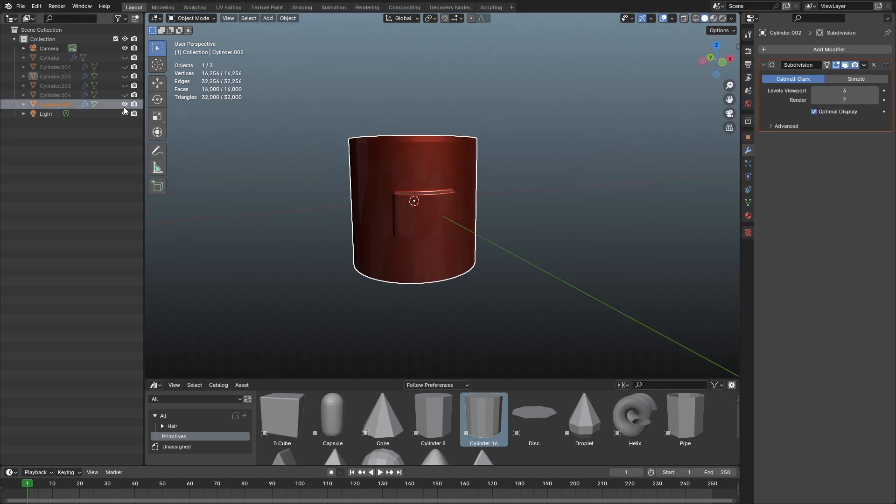
left_click(124, 105)
key("shift+a")
mouse_move(479, 202)
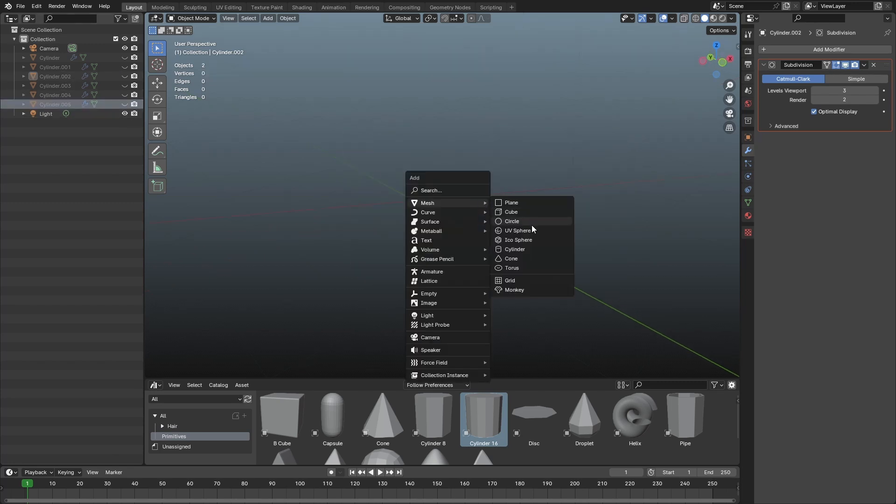
left_click(530, 250)
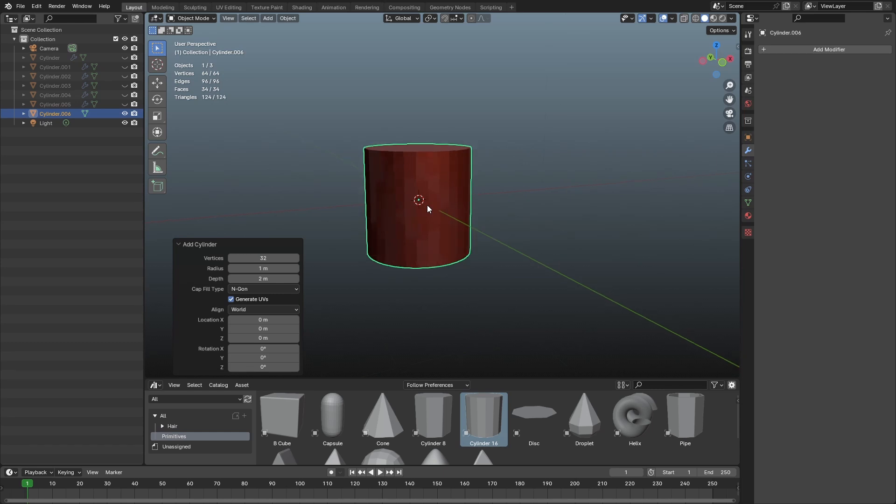
middle_click_drag(416, 171, 449, 182, "shift")
Step: Add a horizontal loop cut to the new cylinder and slide it toward the top with a factor of -0.582
key("Tab")
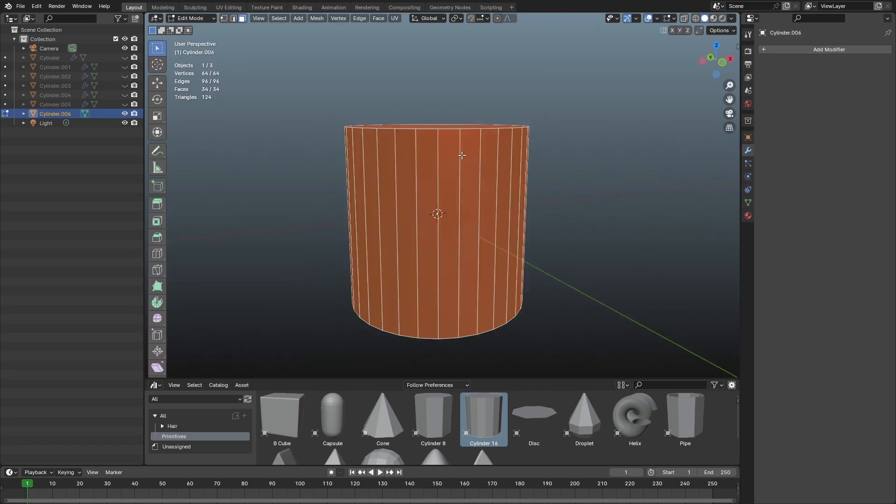
key("ctrl+r")
left_click(471, 160)
left_click(477, 105)
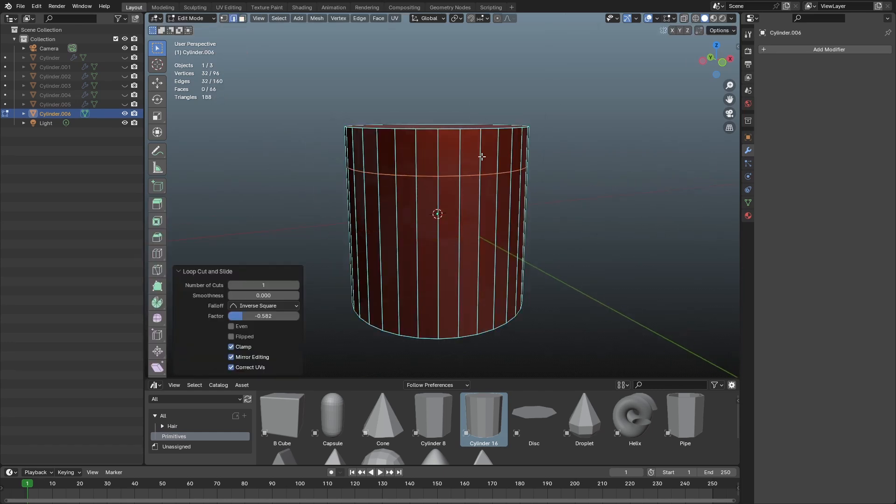
Step: Select five adjacent faces in the cylinder's upper band
key("3")
left_click_drag(504, 159, 424, 155)
middle_click_drag(466, 168, 483, 182)
middle_click_drag(519, 206, 472, 161)
middle_click_drag(511, 195, 448, 171)
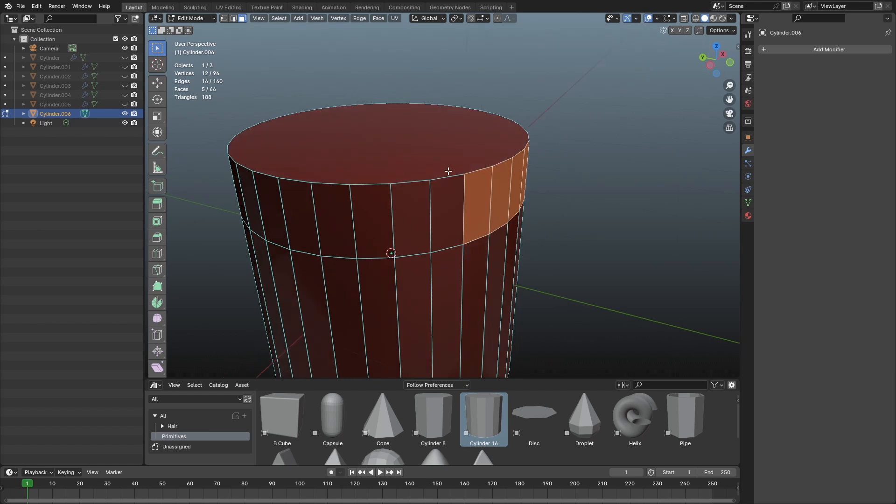
middle_click_drag(511, 185, 480, 171)
Step: Extrude the five selected upper-band faces outward by about 0.323 m
key("e")
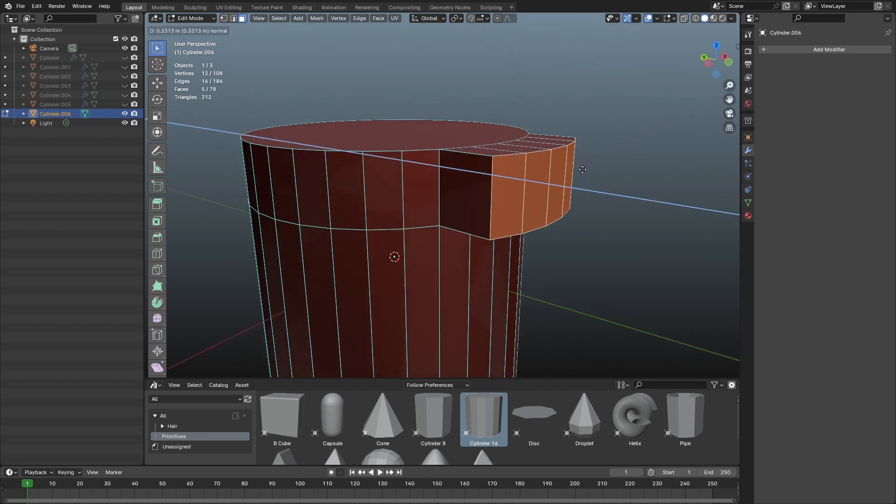
left_click(581, 169)
scroll(534, 164, "down", 3)
middle_click_drag(515, 174, 499, 199)
scroll(499, 199, "up", 4)
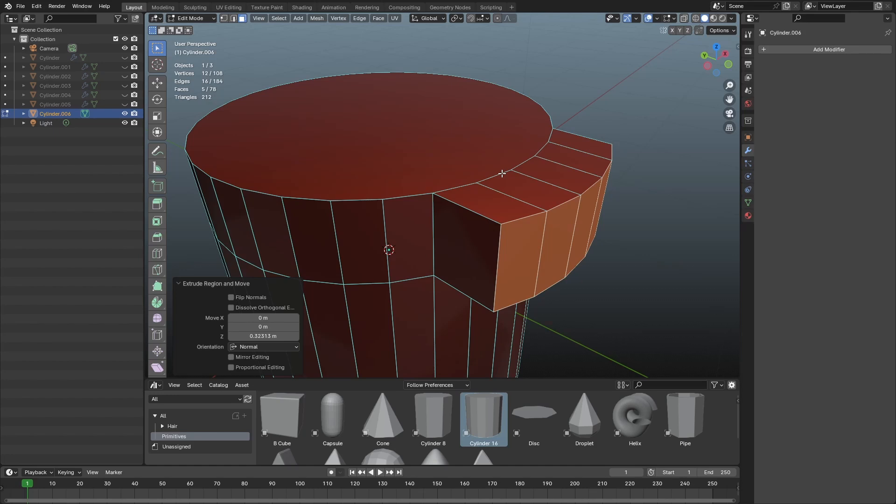
Step: Undo the block extrusion and delete the cylinder's bottom cap face
key("ctrl+z")
scroll(503, 174, "down", 3)
middle_click_drag(504, 175, 511, 227)
scroll(464, 199, "up", 3)
left_click(451, 142)
scroll(527, 221, "down", 4)
left_click(462, 282)
key("x")
key("f")
Step: Inset the cylinder's top face twice, by about 0.282 m and then by about 0.196 m
left_click(463, 123)
key("KP_Decimal")
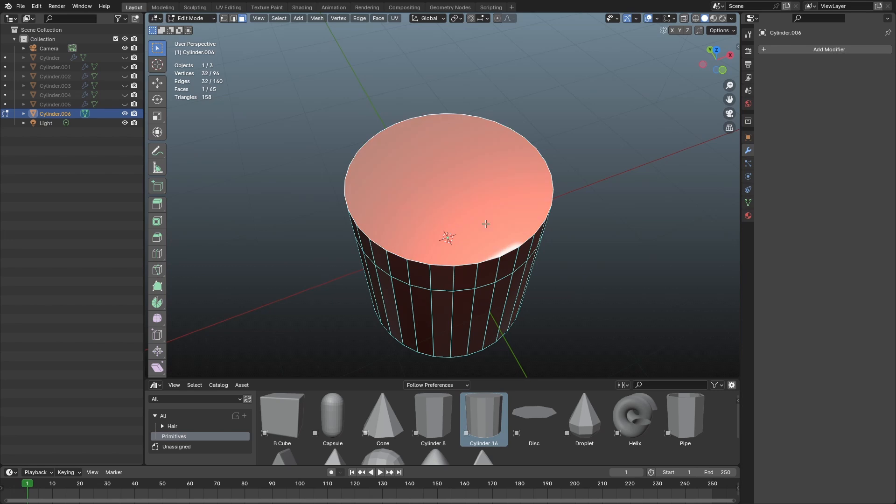
key("i")
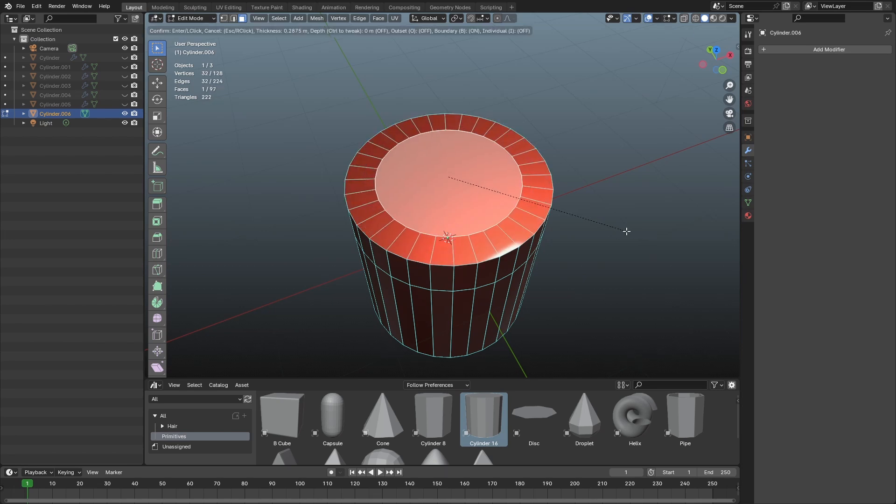
left_click(617, 230)
scroll(620, 233, "up", 2)
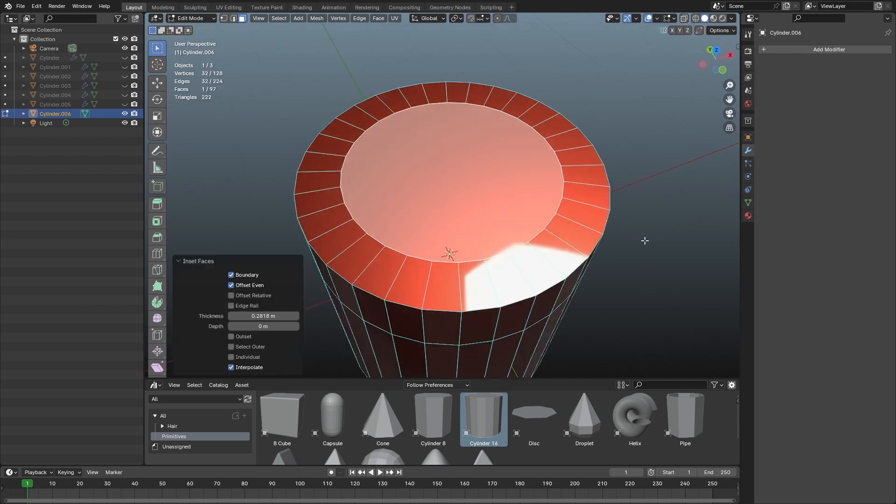
key("i")
left_click(611, 243)
middle_click_drag(610, 245, 558, 224)
scroll(576, 224, "up", 2)
scroll(577, 224, "down", 3)
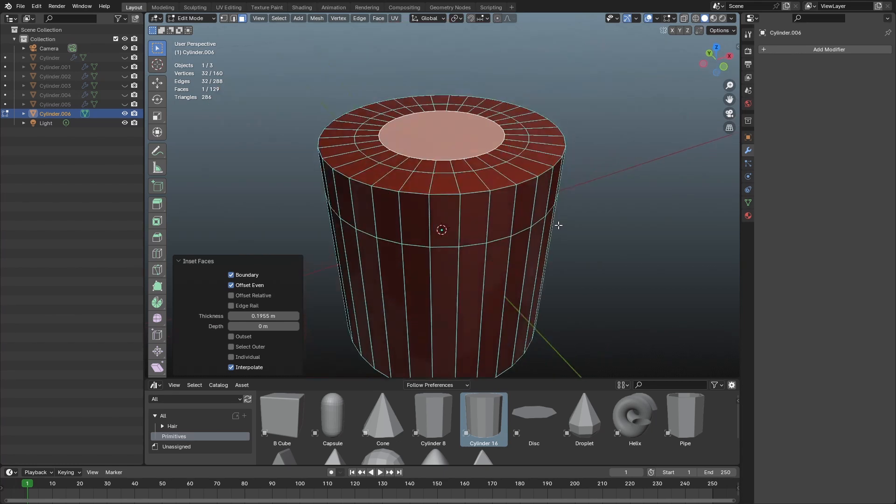
Step: Select four adjacent upper-band side faces plus the four outer top-ring faces above them, and inset them by about 0.106 m
key("2")
key("3")
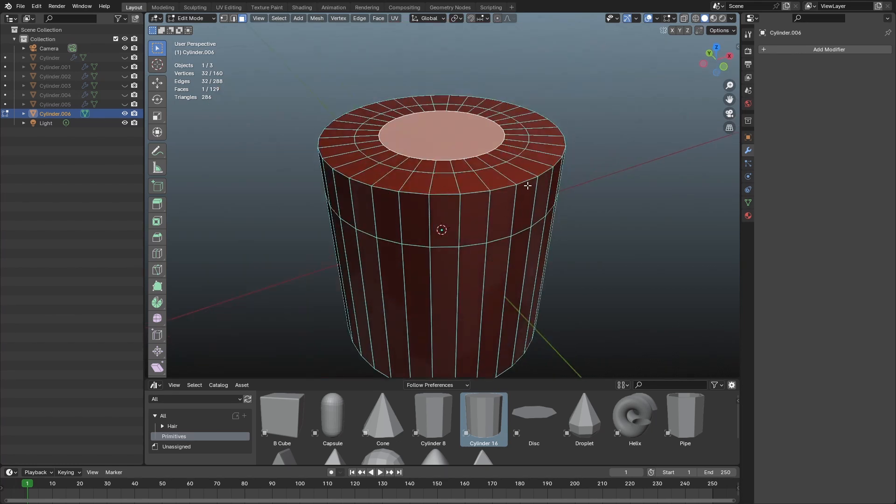
left_click_drag(524, 179, 446, 218)
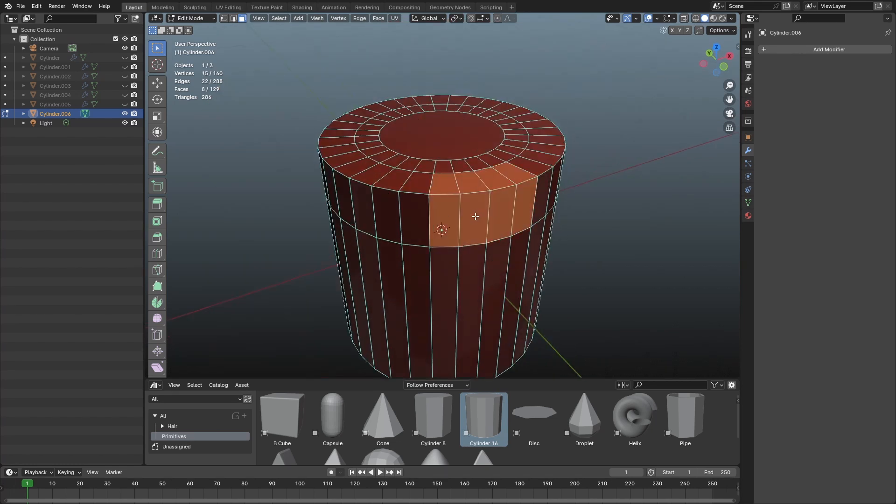
middle_click_drag(475, 217, 456, 215)
scroll(487, 198, "up", 1)
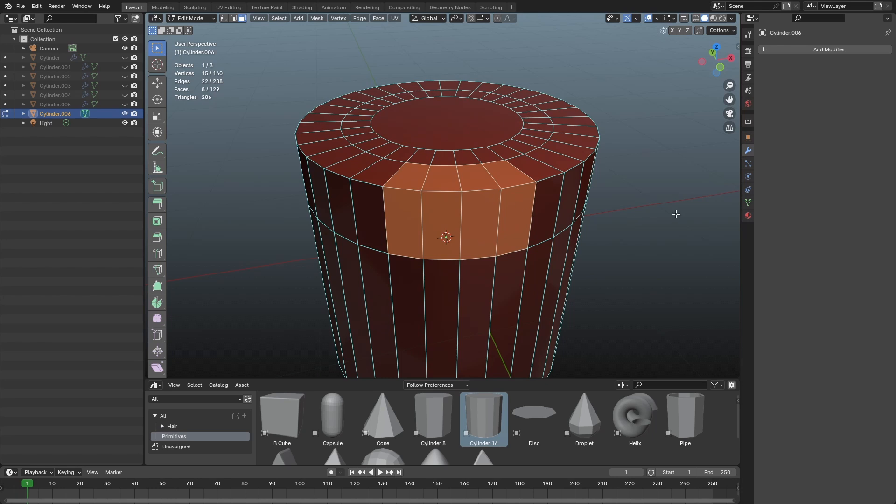
key("i")
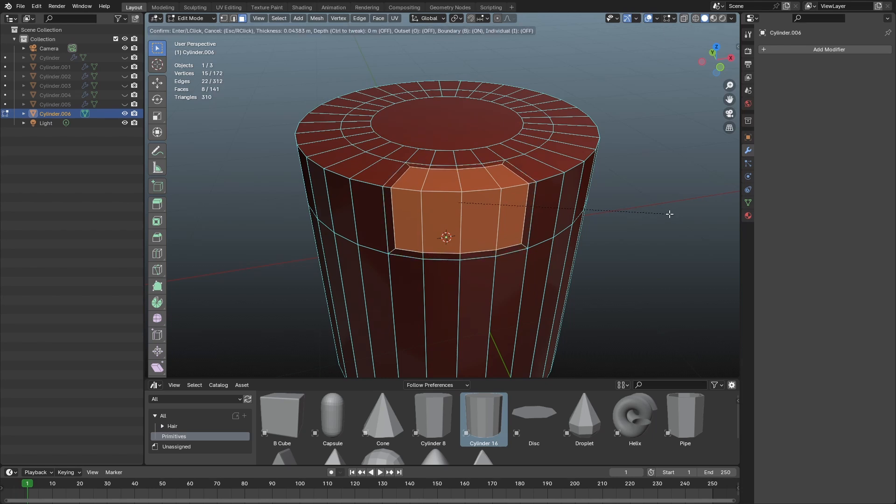
left_click(670, 214)
middle_click_drag(670, 213, 601, 232)
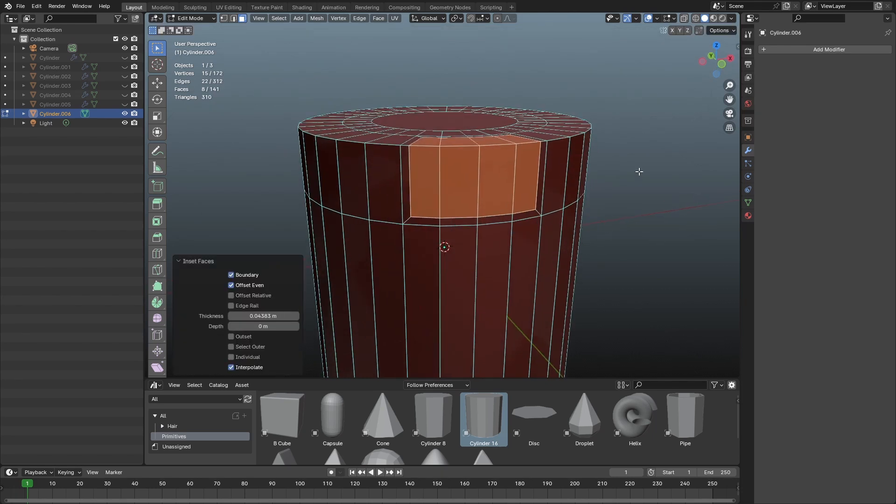
key("i")
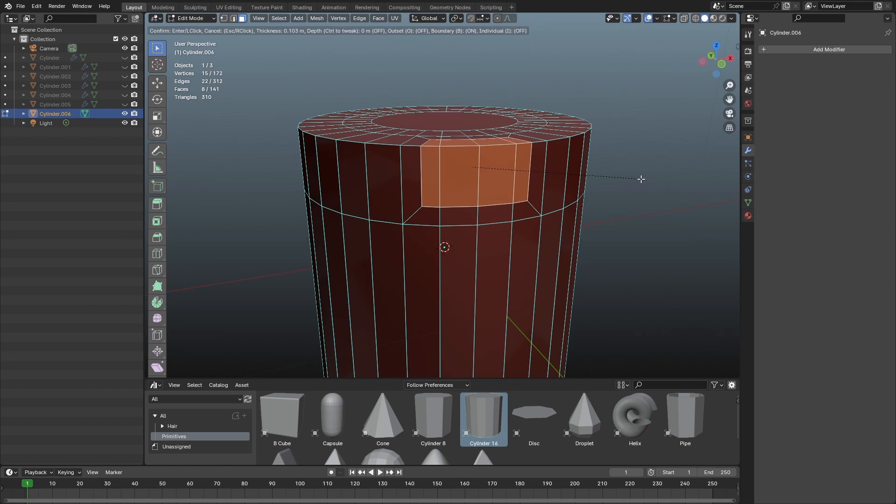
left_click(641, 179)
middle_click_drag(641, 179, 497, 123)
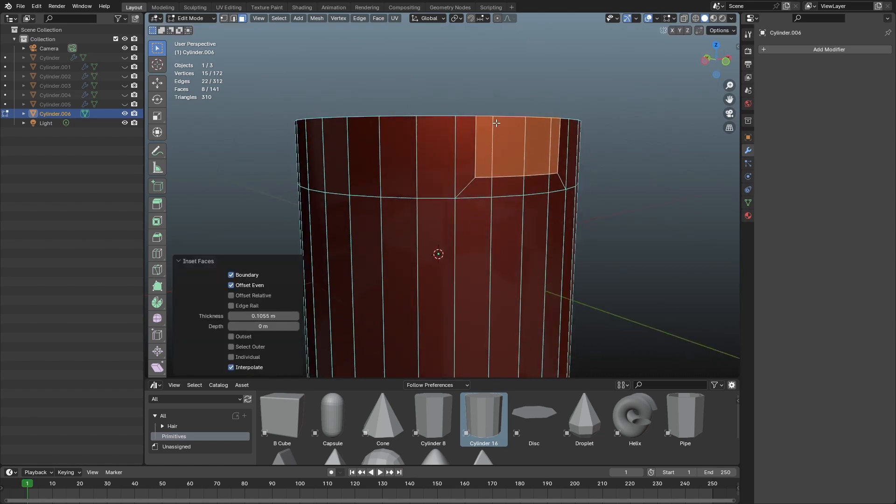
Step: Select the four inset side faces in the upper band and extrude them outward by about 0.148 m
middle_click_drag(509, 152, 524, 201)
left_click(537, 201)
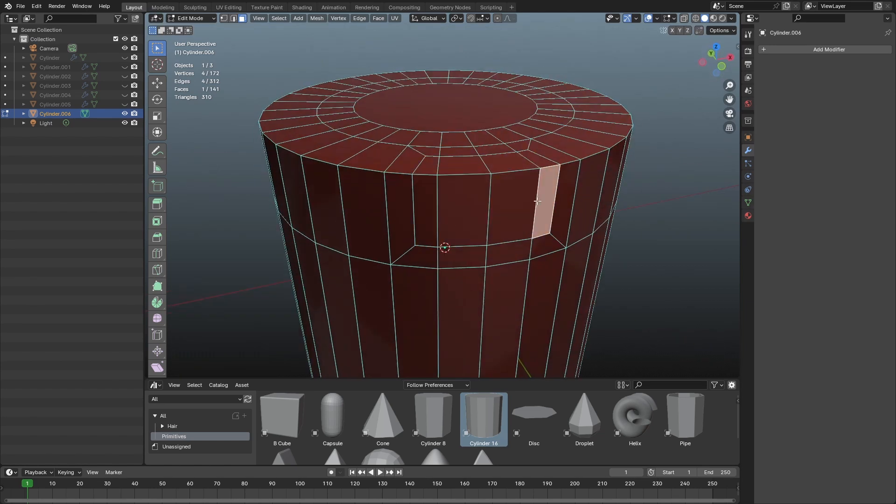
left_click(435, 203, "ctrl+shift")
middle_click_drag(435, 203, 521, 168)
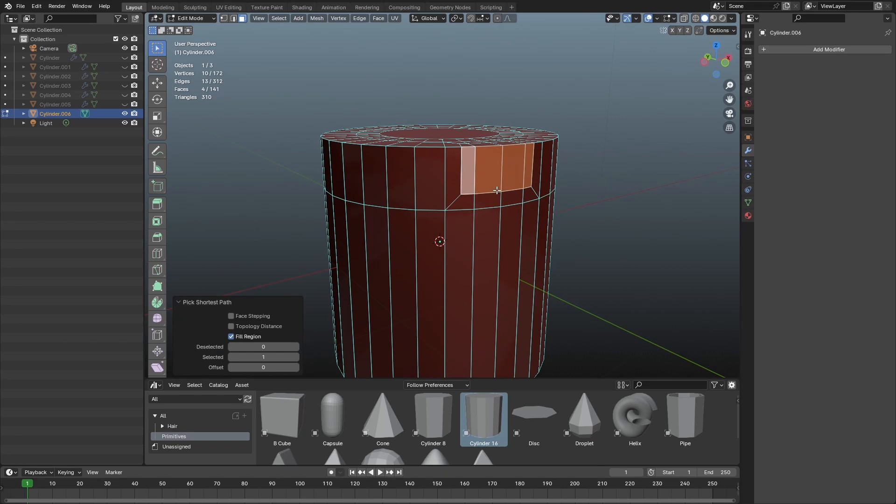
middle_click_drag(522, 206, 478, 216)
scroll(478, 216, "up", 3)
key("e")
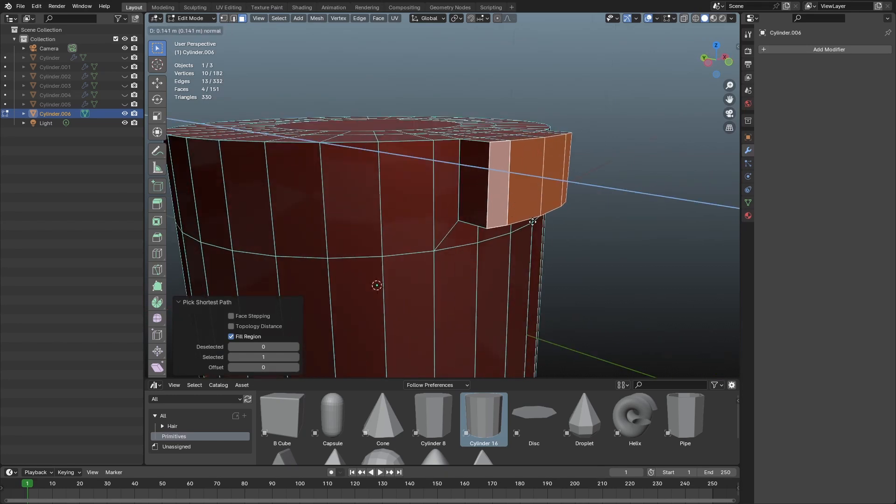
left_click(533, 222)
middle_click_drag(511, 203, 520, 221)
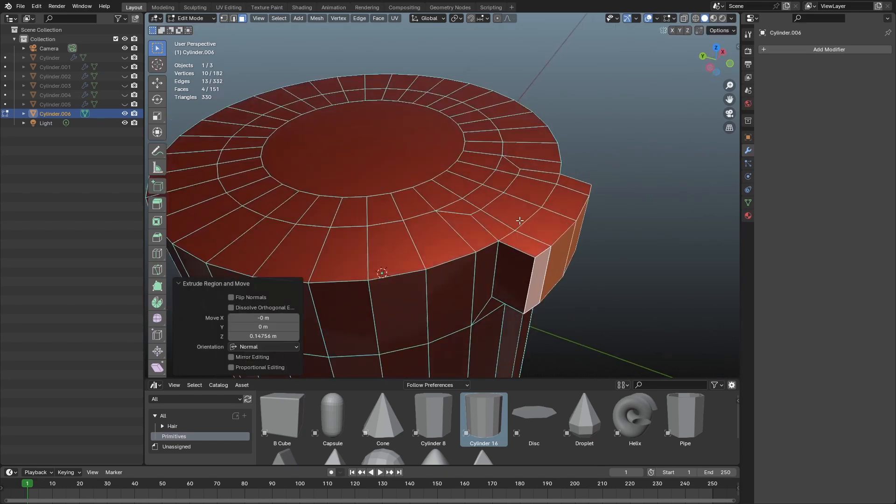
Step: Add a centred loop cut around the extruded block's depth and bevel it into two supporting edge loops
key("ctrl+r")
left_click(526, 247)
right_click(526, 248)
key("ctrl+b")
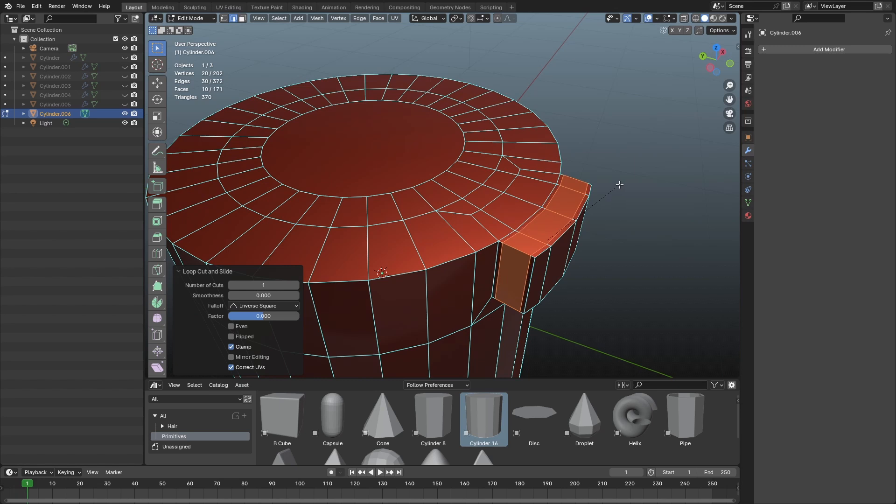
left_click(597, 222)
middle_click_drag(596, 222, 462, 198)
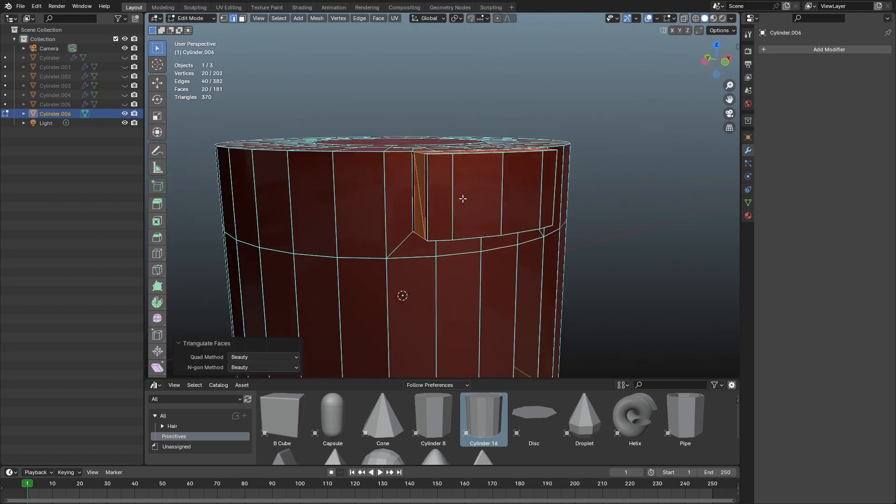
Step: Add a centred horizontal loop cut around the upper band and block, and bevel it wide toward both edges
left_click(453, 195)
right_click(453, 196)
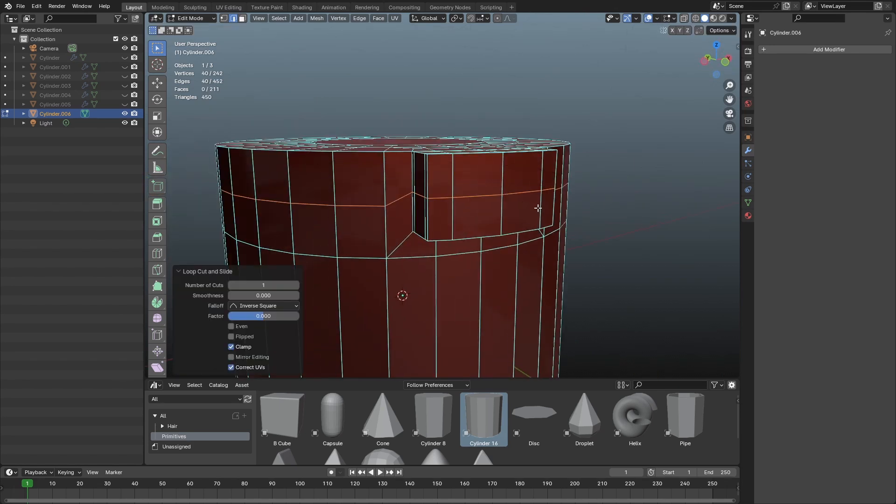
key("ctrl+b")
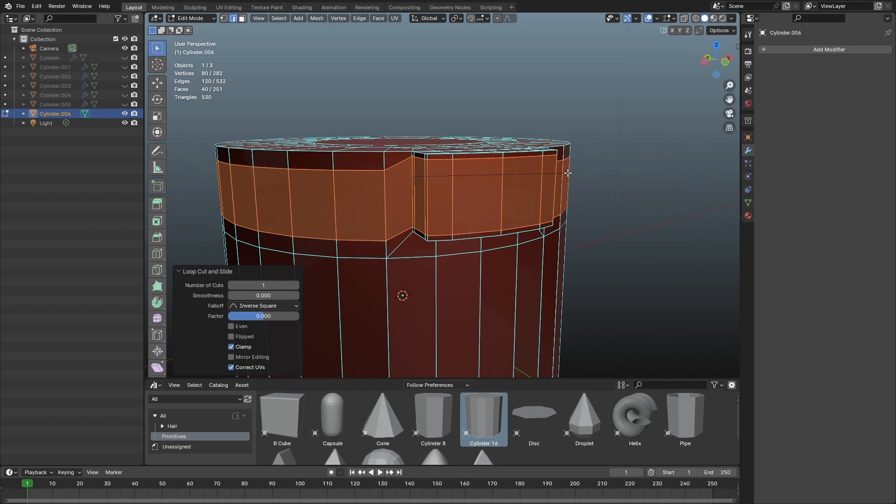
left_click(568, 173)
scroll(528, 200, "down", 2)
middle_click_drag(518, 212, 485, 205)
scroll(500, 204, "up", 1)
key("Tab")
key("Tab")
scroll(486, 205, "up", 2)
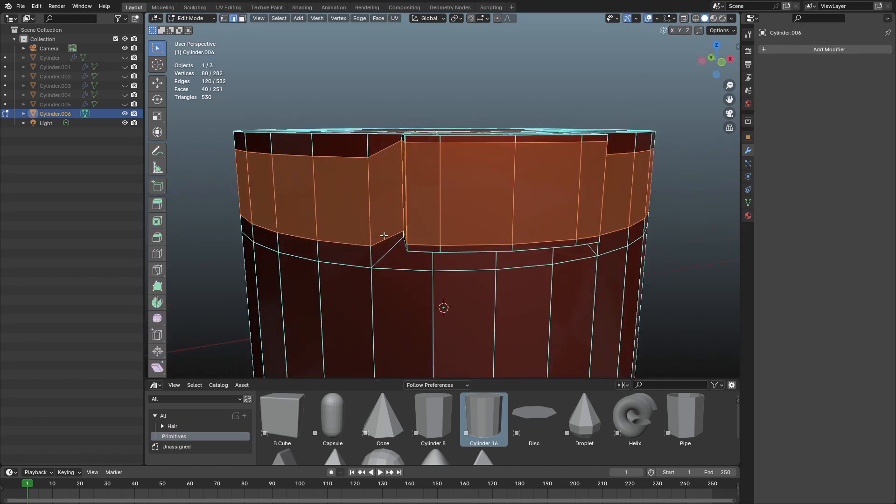
Step: Flatten the lower bevelled edge loop by scaling it to 0 along Z, and adjust its height along Z
double_click(385, 236)
middle_click_drag(457, 248, 457, 244)
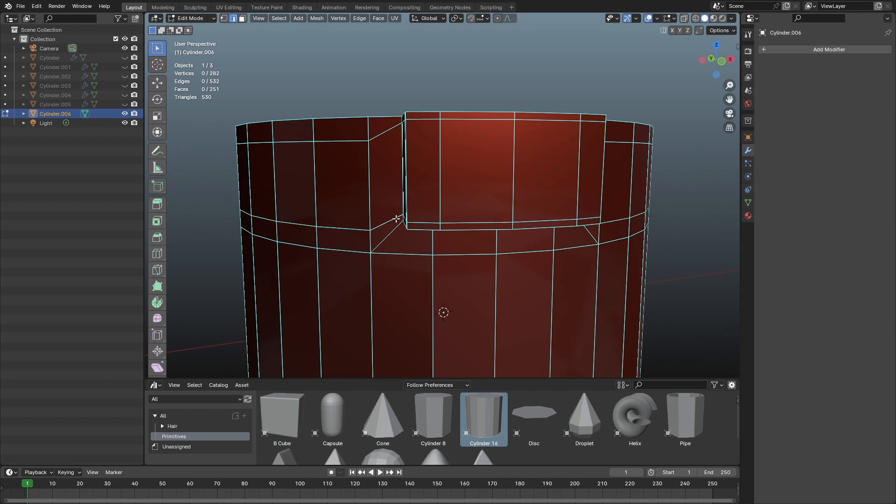
key("s")
key("z")
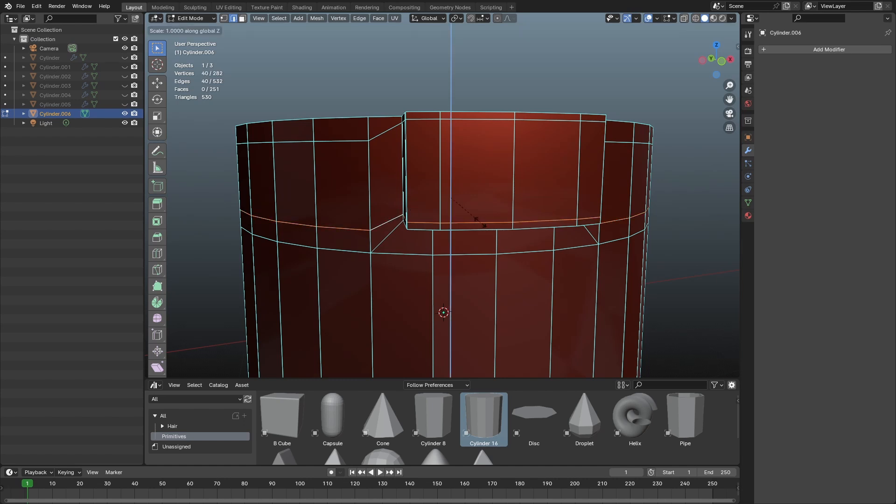
key("0")
key("Return")
key("g")
key("z")
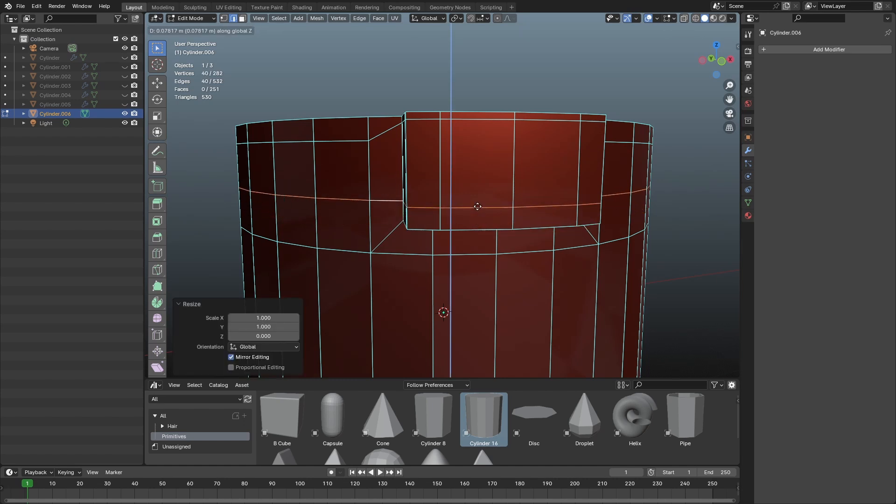
left_click(472, 210)
Step: Flatten the upper edge loop by scaling it to 0 along Z, and vertex-slide it closer to the top rim
scroll(472, 206, "down", 3)
middle_click_drag(469, 193, 494, 200)
scroll(453, 204, "up", 2)
key("s")
key("z")
key("0")
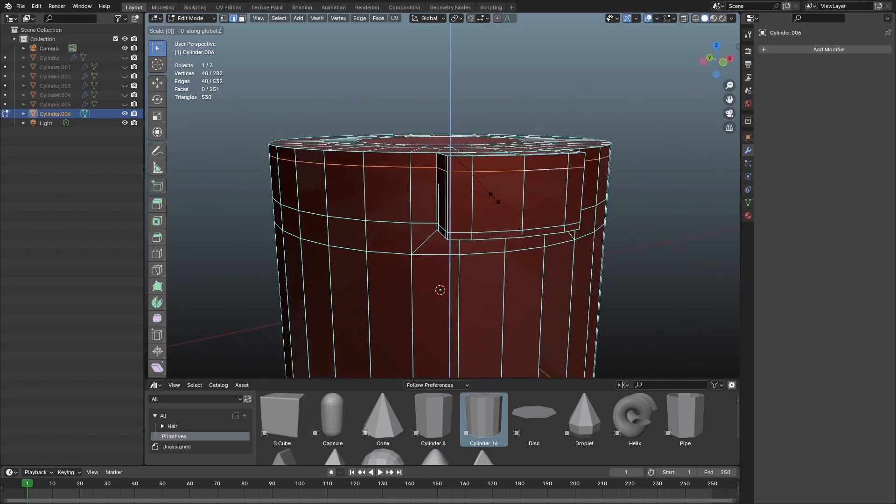
key("Return")
scroll(495, 192, "down", 2)
key("shift+v")
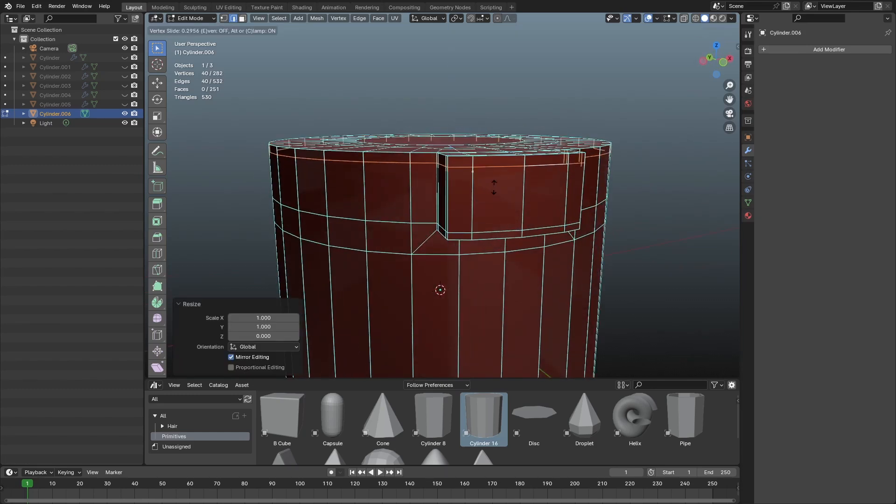
left_click(497, 186)
middle_click_drag(498, 185, 502, 210)
Step: Apply a level 3 Subdivision modifier to the cylinder in Object Mode and shade it smooth
key("Tab")
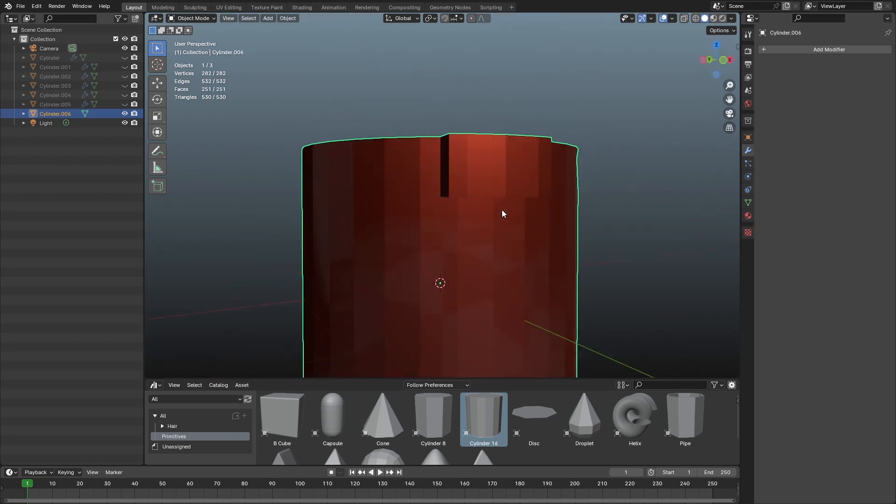
key("ctrl+3")
scroll(495, 202, "down", 3)
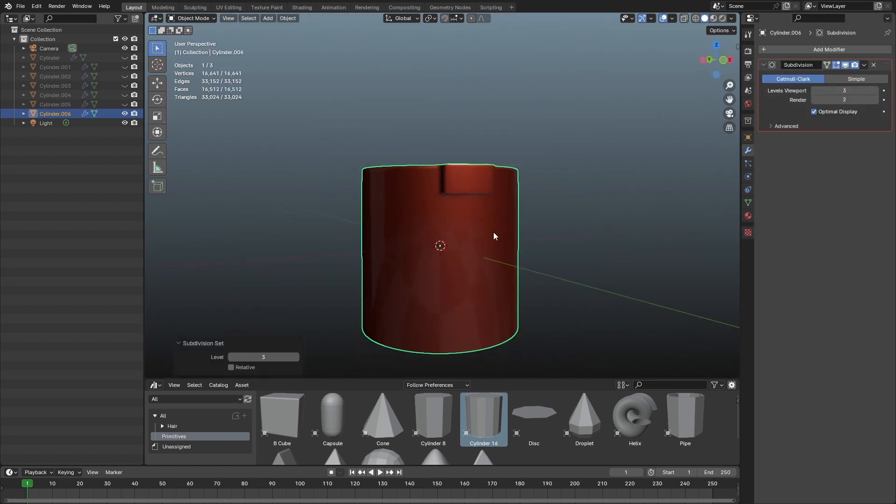
key("Tab")
key("Tab")
right_click(473, 156)
left_click(472, 155)
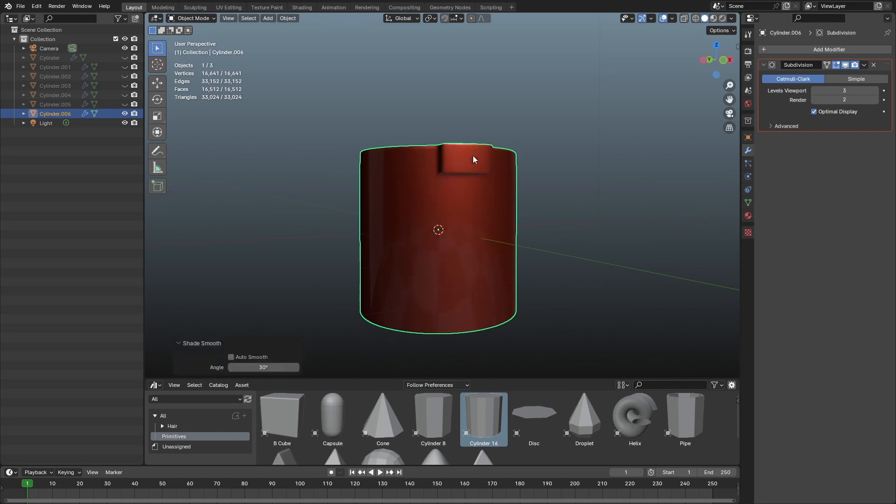
Step: Examine the smooth shading around the extruded block and the cylinder's top from several angles
scroll(496, 155, "up", 3)
middle_click_drag(496, 155, 480, 203, "shift")
middle_click_drag(481, 204, 496, 218)
scroll(478, 206, "down", 3)
scroll(493, 280, "up", 3)
scroll(489, 252, "down", 3)
middle_click_drag(489, 251, 475, 204)
middle_click_drag(533, 180, 488, 227)
scroll(434, 228, "up", 3)
Step: Enter Edit Mode and turn off the Subdivision modifier's viewport display
key("Tab")
scroll(488, 228, "up", 4)
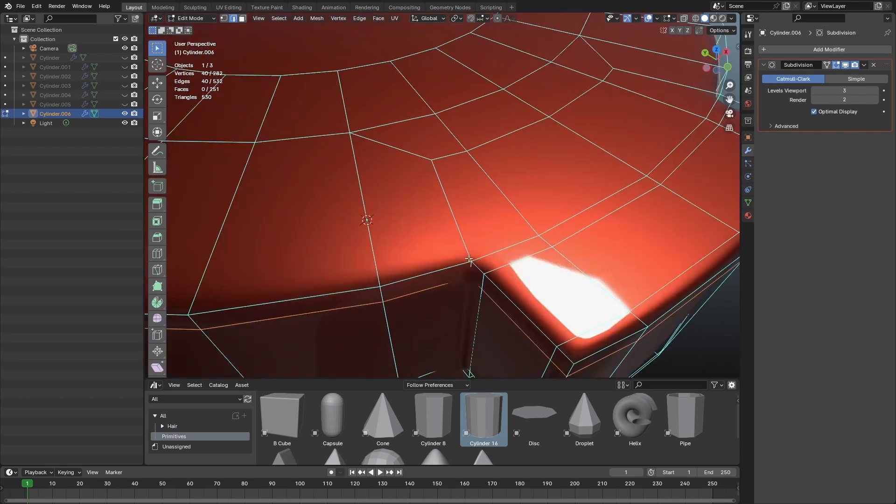
scroll(475, 256, "down", 5)
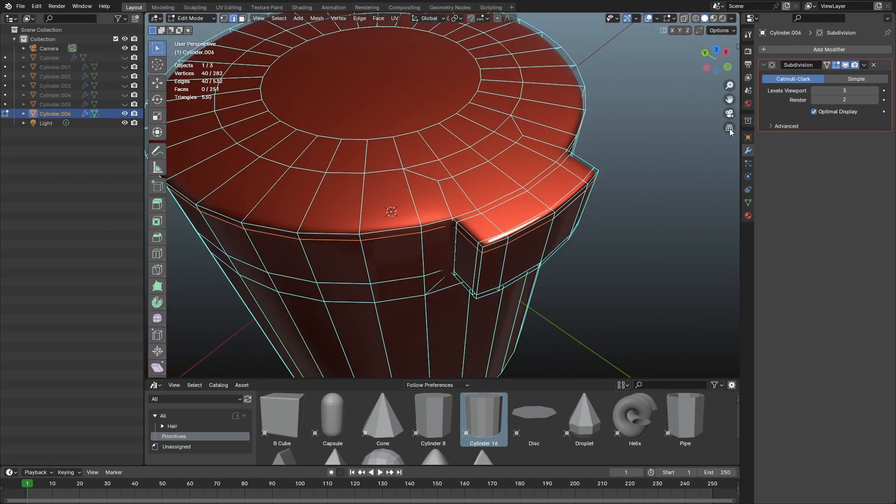
left_click(846, 65)
middle_click_drag(466, 240, 473, 246)
Step: Select the two rings of faces on the cylinder's top in face select mode
key("3")
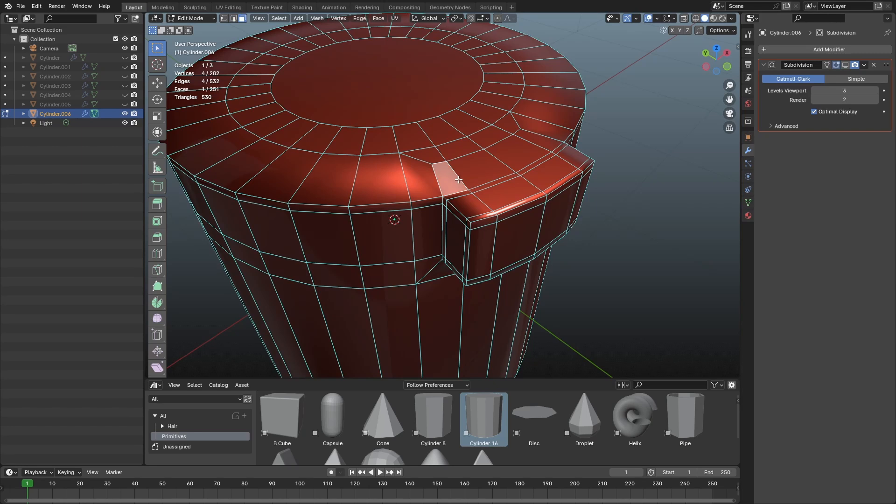
left_click(458, 179, "alt")
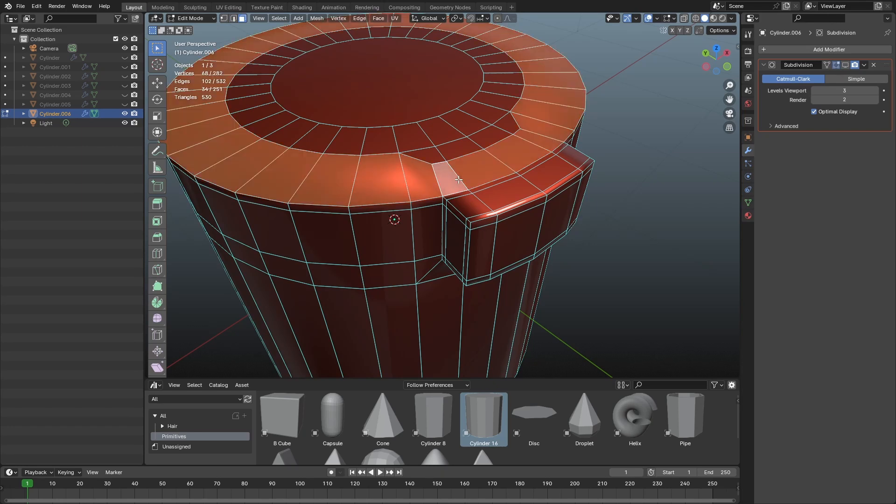
left_click(427, 141, "alt+shift")
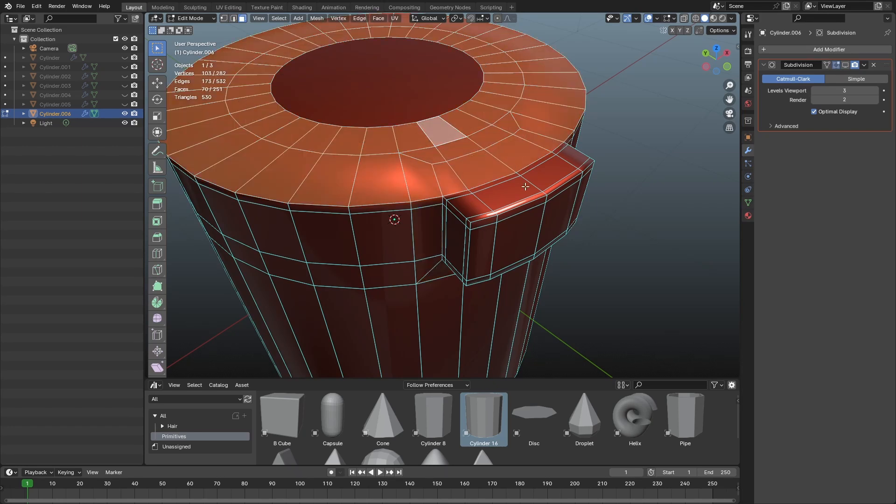
Step: Add the extruded block's top faces, including its narrow border faces, to the selection
scroll(489, 210, "up", 3)
left_click(483, 192, "shift")
left_click(497, 208, "shift")
left_click(517, 238, "shift")
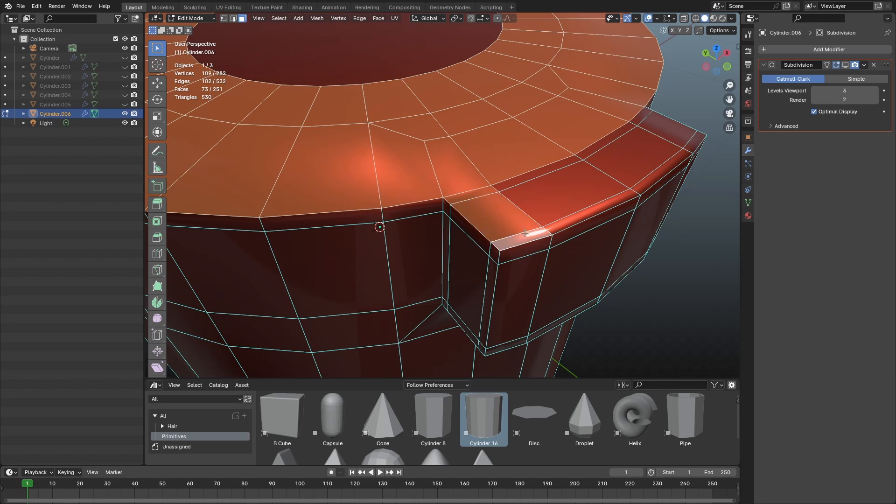
left_click(542, 195, "shift")
left_click(543, 172, "shift")
left_click(631, 148, "shift")
left_click(657, 121, "shift")
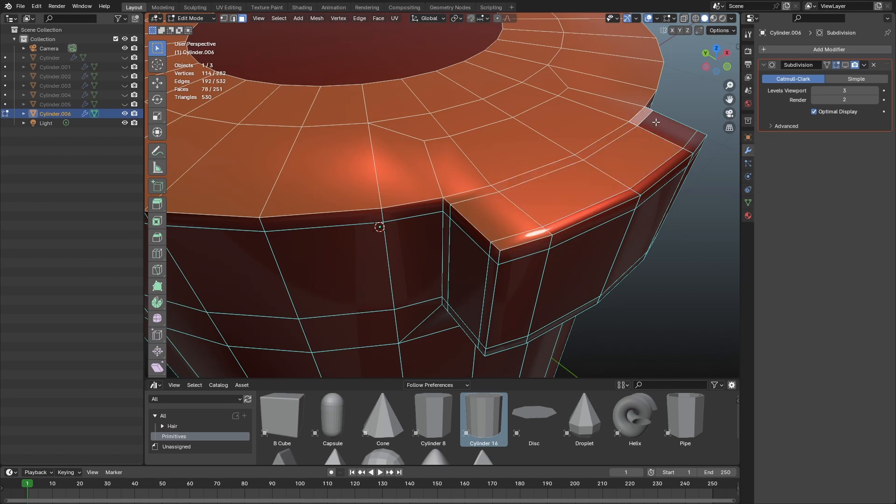
left_click(695, 139, "shift")
left_click(697, 139, "shift")
left_click(529, 238, "ctrl")
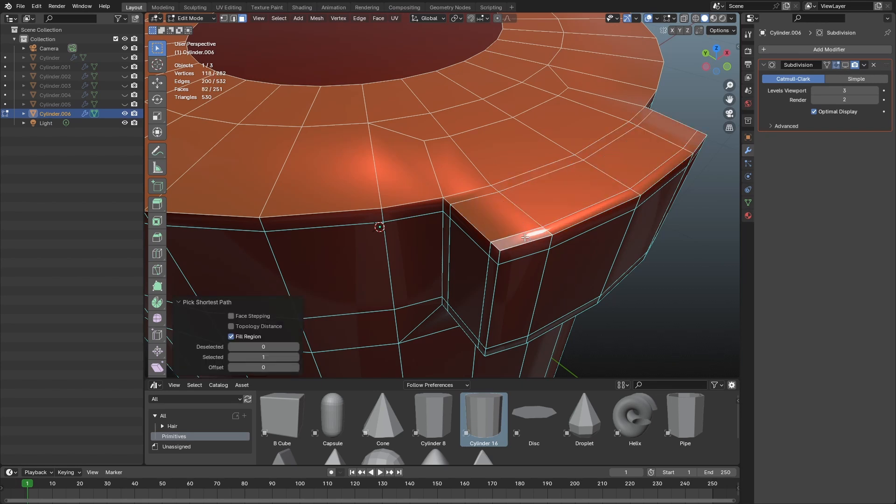
Step: Inset the selected top faces by about 0.014 m
scroll(528, 239, "down", 5)
scroll(509, 236, "up", 3)
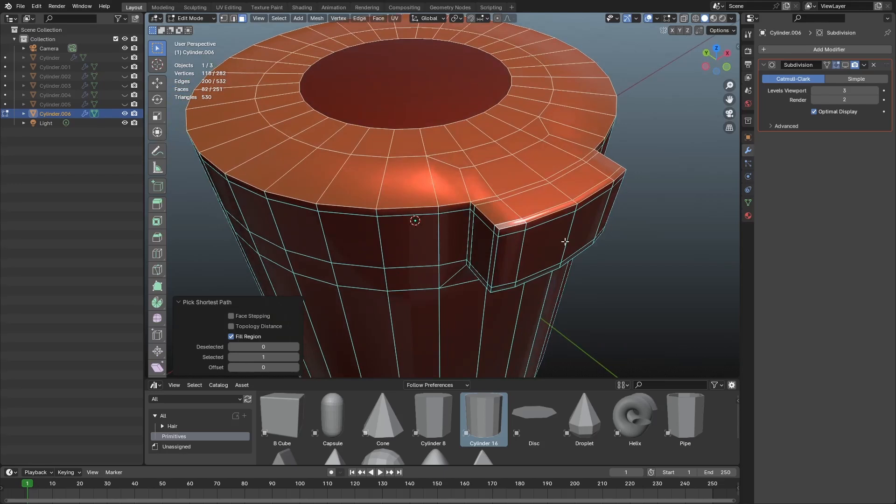
scroll(565, 241, "up", 2)
key("i")
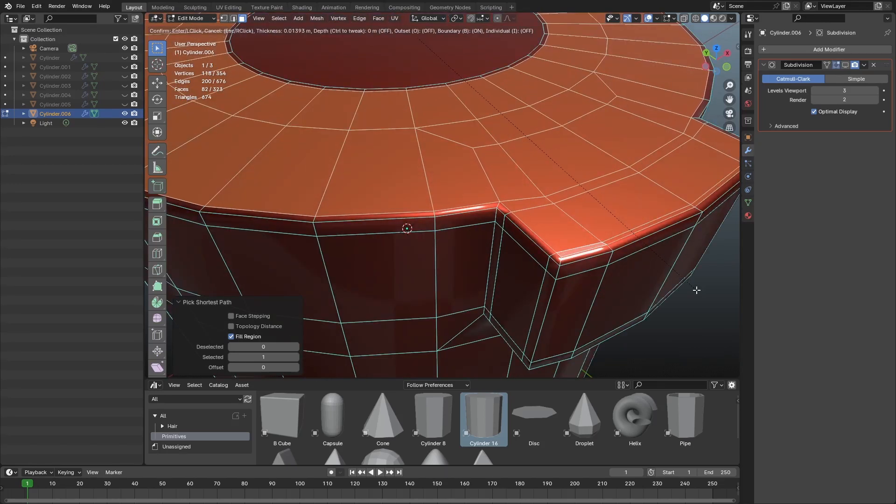
left_click(698, 290)
Step: Select the supporting edge loop just behind the block's outer face and vertex-slide it by a factor of 0.183
key("2")
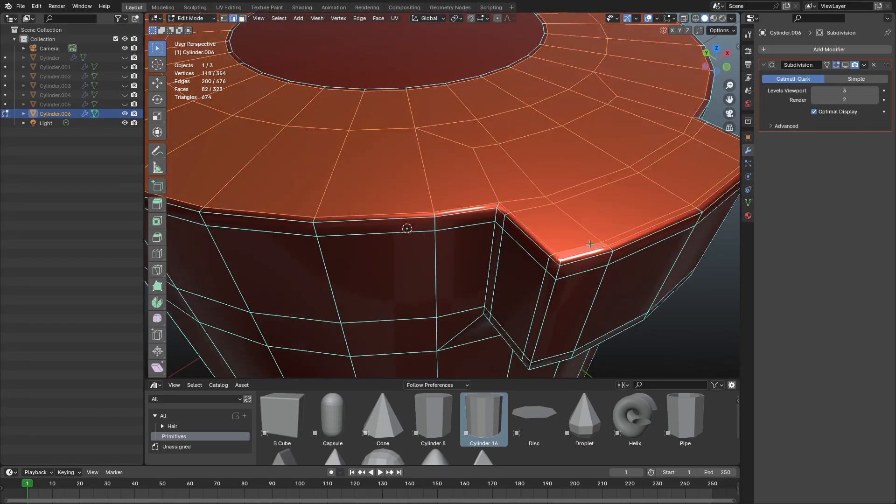
left_click(587, 247, "alt")
key("shift+v")
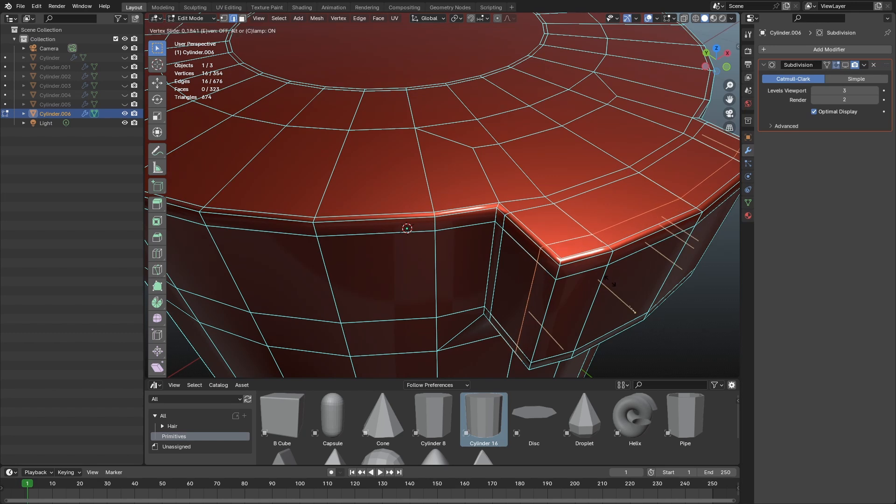
left_click(610, 280)
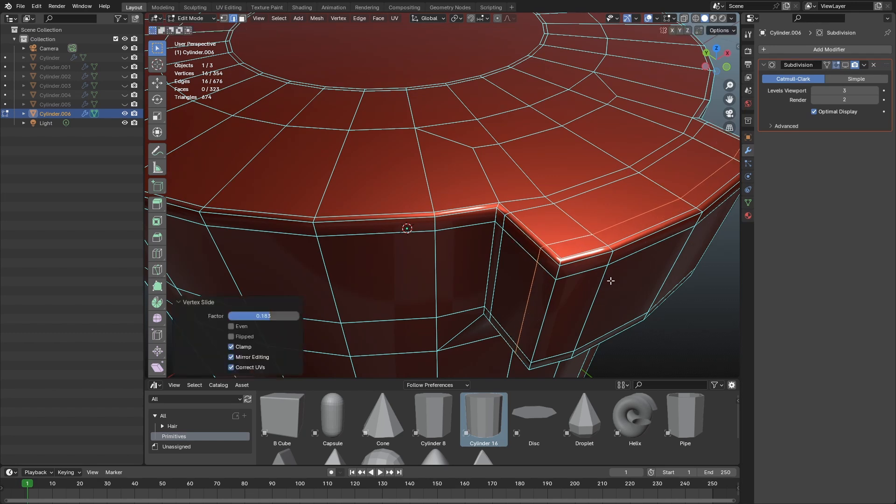
Step: Examine the block's corner shading in Object Mode with the Subdivision modifier's viewport display on and off
scroll(485, 181, "down", 4)
mouse_move(502, 231)
middle_mouse_down()
mouse_move(498, 246)
mouse_move(511, 224)
mouse_move(498, 222)
middle_mouse_up()
key("Tab")
scroll(488, 196, "up", 5)
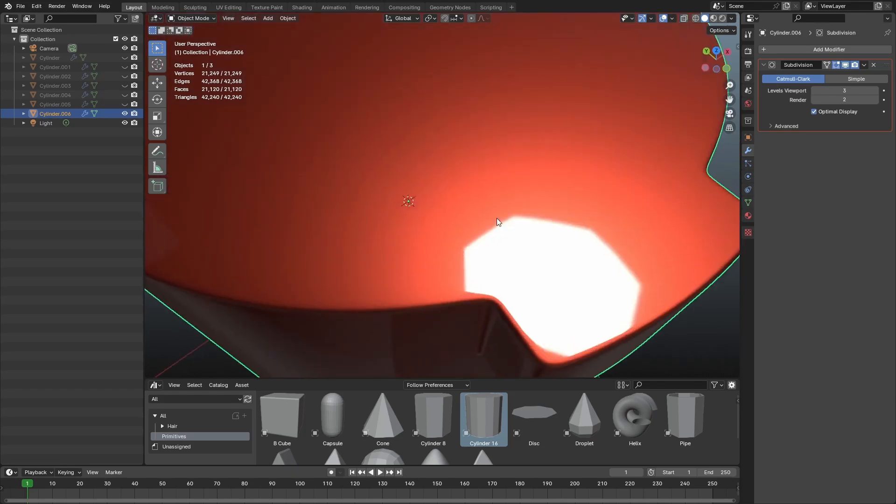
middle_click_drag(512, 263, 495, 257)
key("Tab")
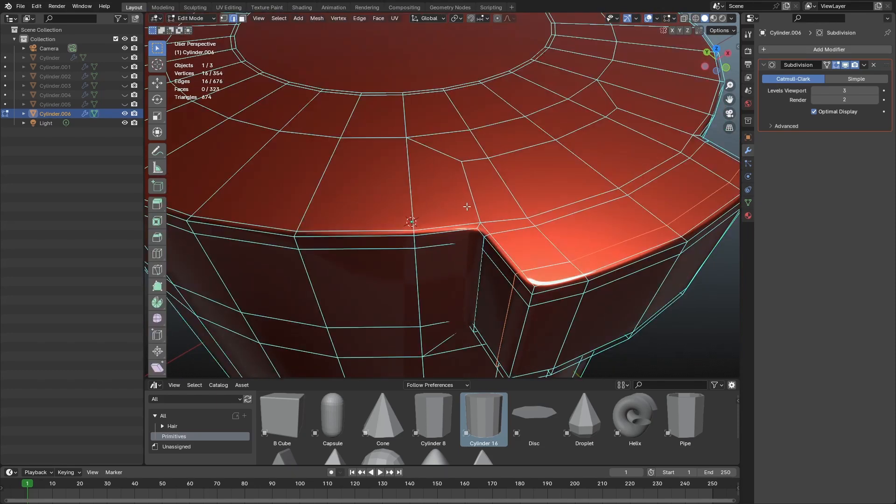
key("Tab")
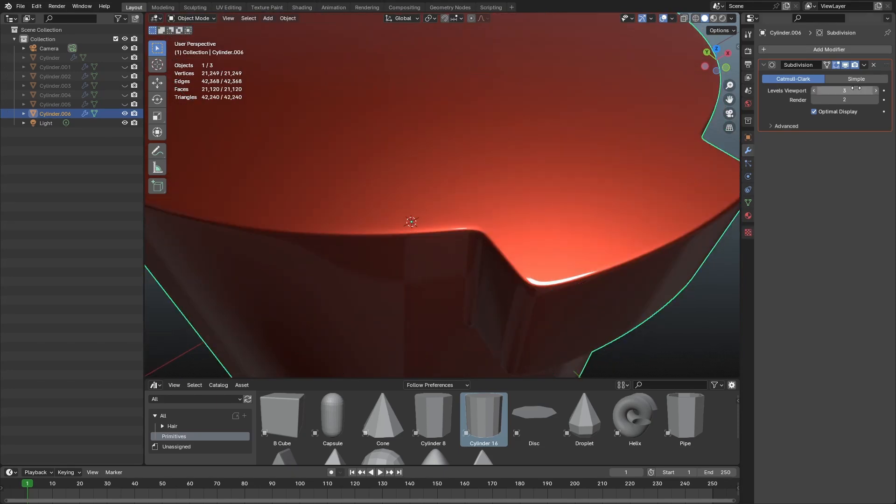
key("Tab")
key("Tab")
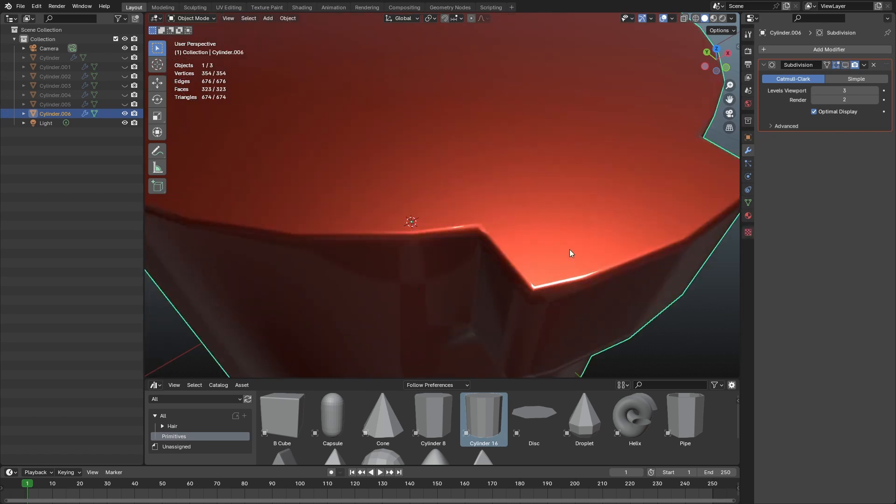
Step: Undo the vertex slide, the inset of the top faces and the last face selections
key("Tab")
key("l")
key("ctrl+z")
key("ctrl+z")
key("ctrl+z")
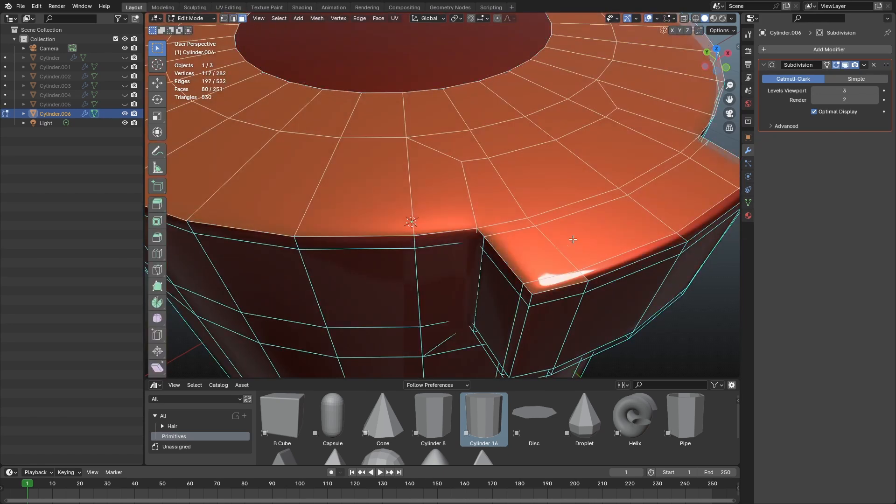
Step: Examine the subdivided top rim and block without the inset in Object Mode from several angles
key("Tab")
middle_click_drag(508, 241, 570, 211)
scroll(524, 219, "up", 4)
scroll(566, 226, "down", 4)
scroll(555, 225, "up", 3)
scroll(551, 208, "down", 3)
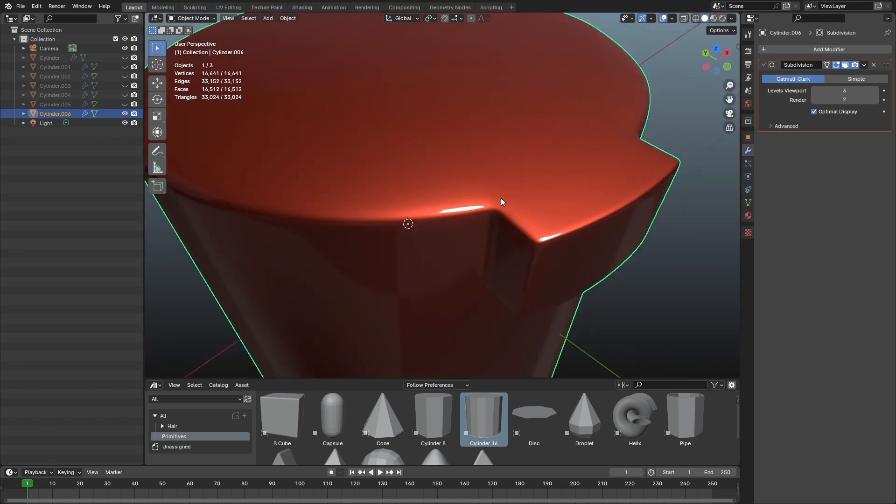
middle_click_drag(500, 202, 791, 119)
key("Tab")
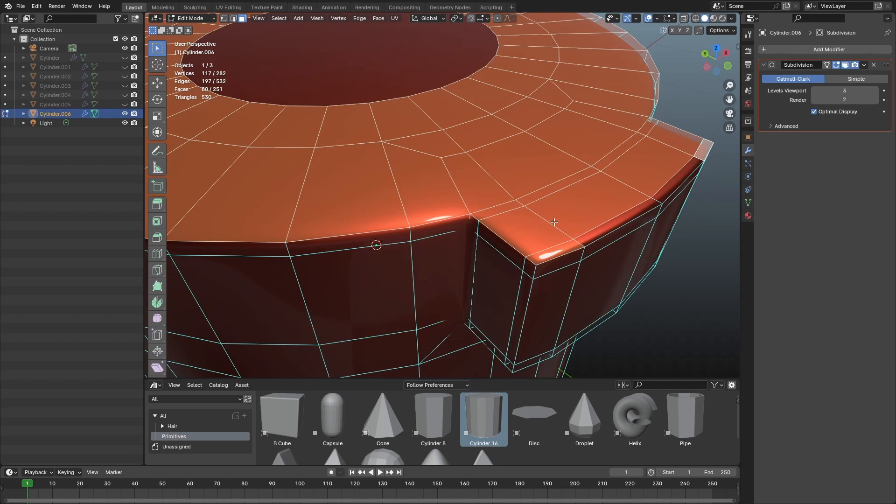
left_click(716, 225)
key("Tab")
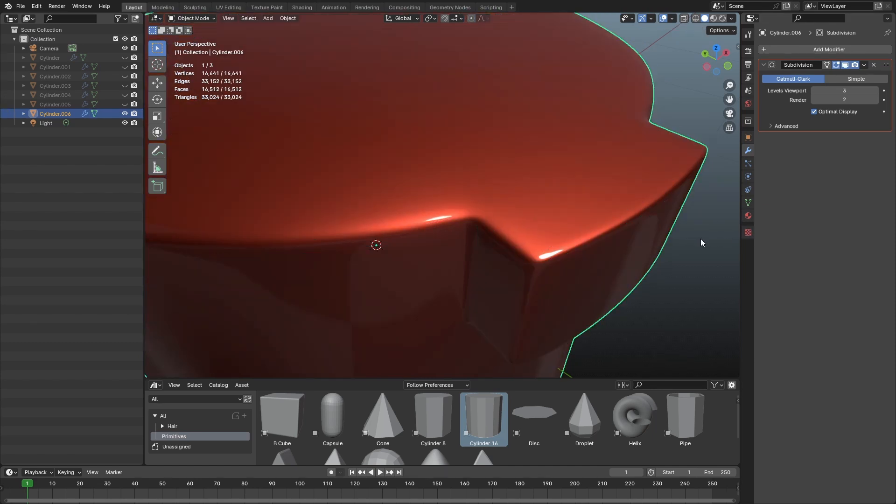
key("ctrl+z")
key("ctrl+z")
key("i")
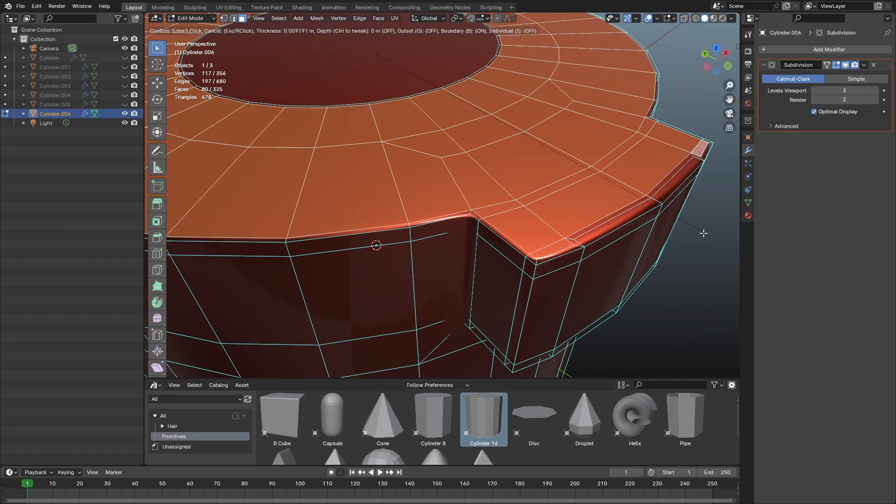
key("Escape")
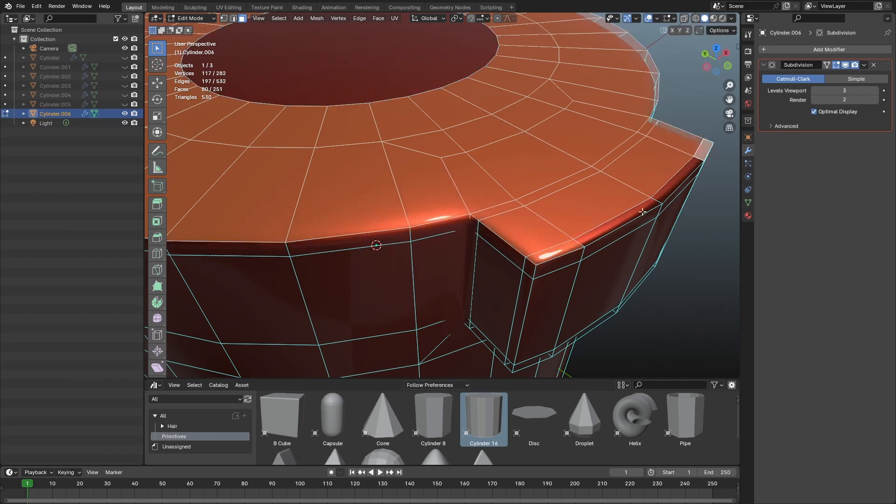
Step: Add the block's missing outer border faces to the selection and inset all the top faces by 0.0147 m
key("Tab")
key("Tab")
left_click(687, 166, "alt+shift")
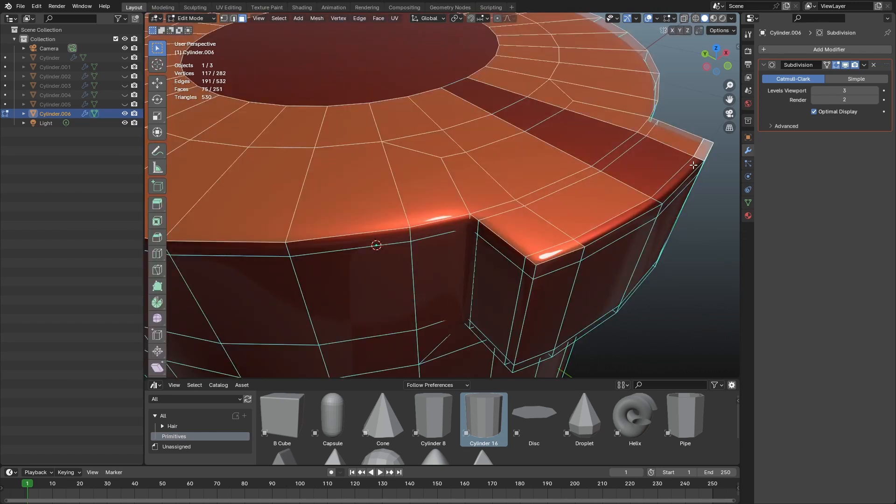
key("ctrl+z")
left_click(696, 161, "shift")
key("i")
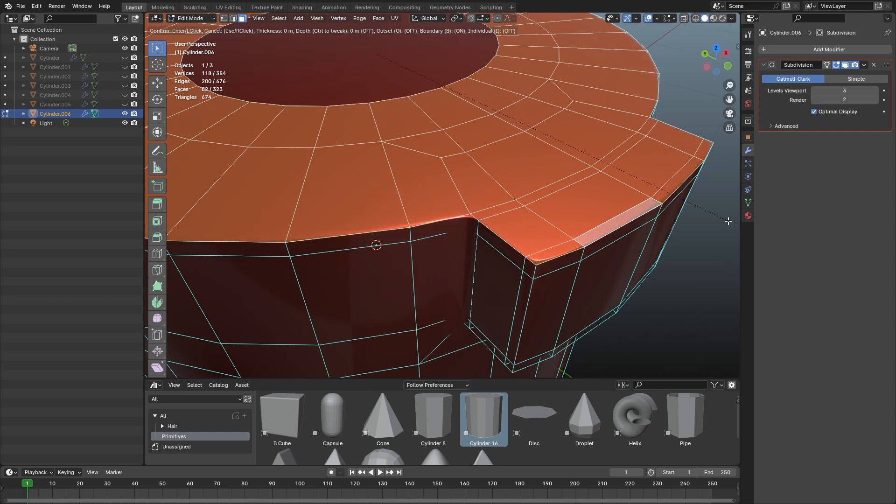
left_click(724, 220)
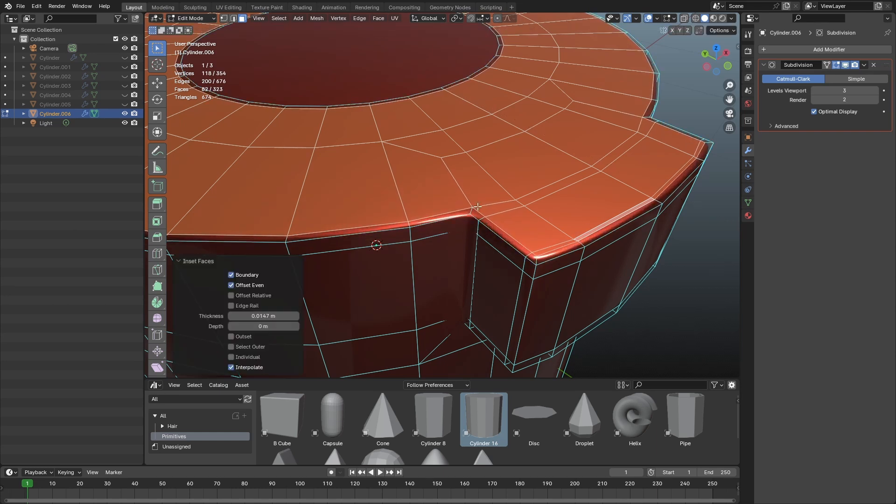
Step: Examine the inset rim and the block's smooth shading in Object Mode from close up and from below
key("Tab")
scroll(526, 205, "down", 3)
scroll(526, 209, "up", 4)
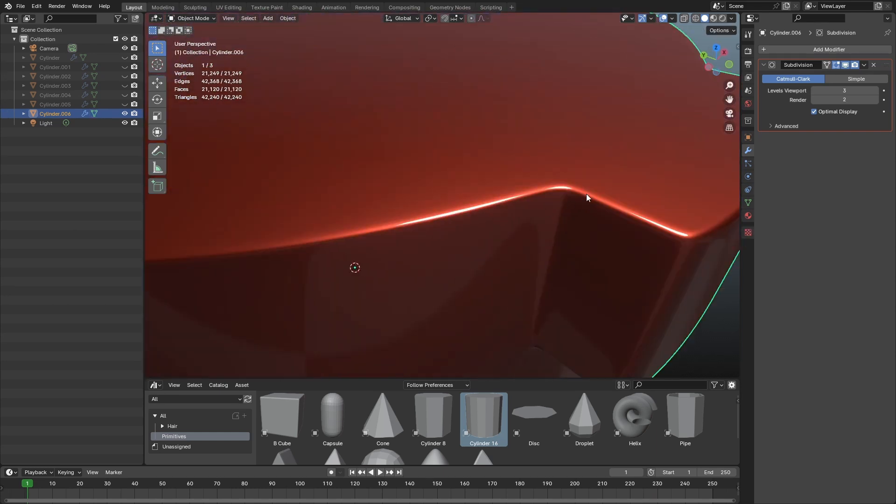
scroll(362, 231, "down", 4)
middle_click_drag(366, 234, 477, 210)
scroll(480, 217, "up", 5)
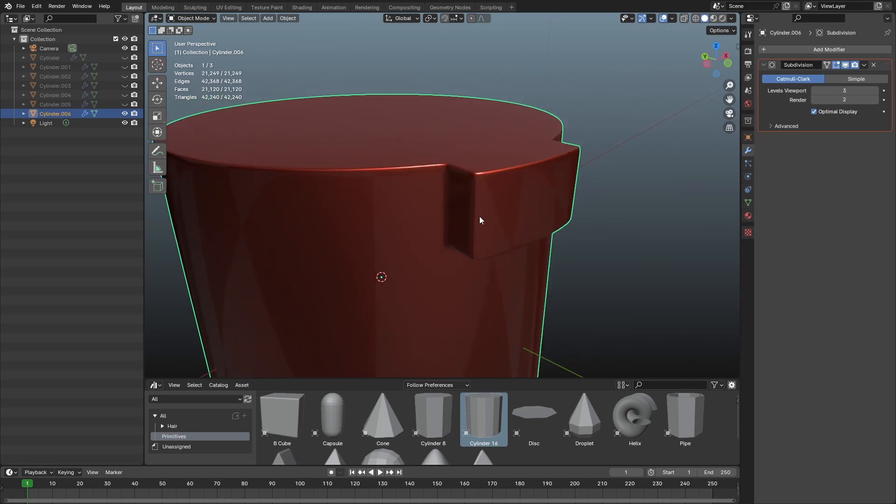
scroll(483, 237, "down", 3)
middle_click_drag(500, 274, 459, 164)
scroll(443, 221, "up", 4)
scroll(446, 216, "down", 4)
scroll(452, 192, "down", 4)
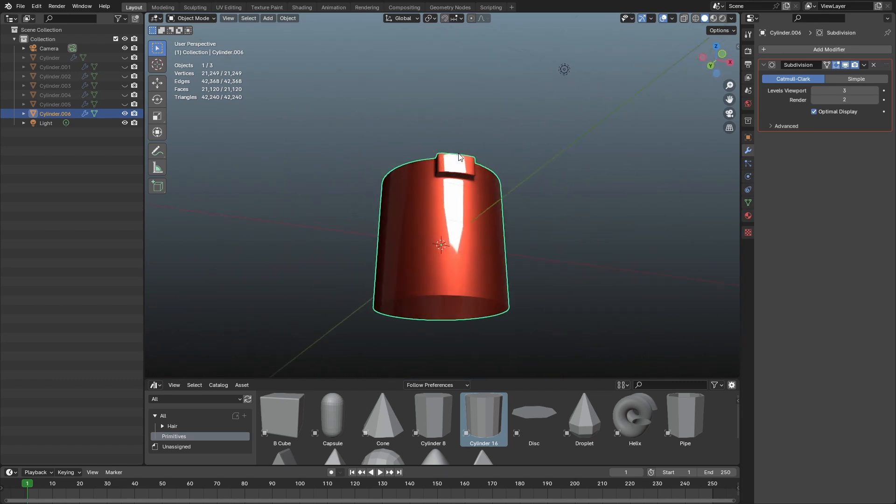
scroll(476, 225, "up", 2)
middle_click_drag(476, 227, 440, 170)
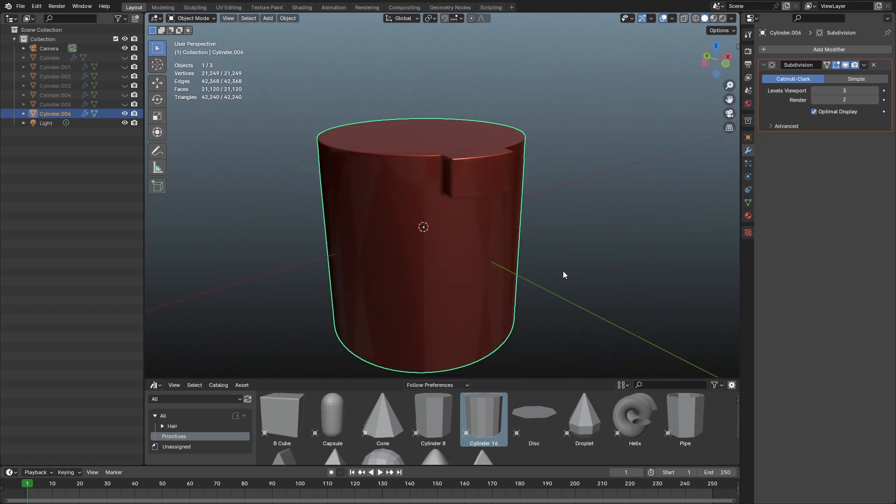
Step: Move the cylinder -2.5038 m along X and then a further -0.43835 m along X
key("g")
key("x")
left_click(317, 274)
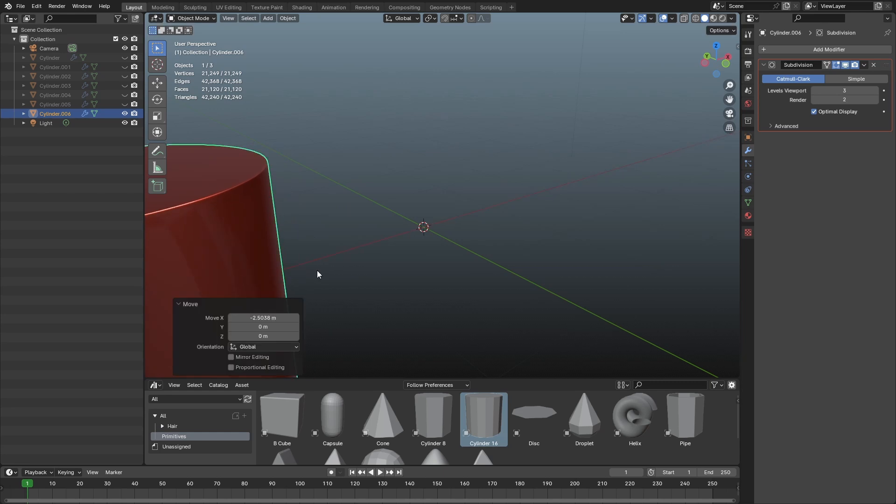
left_click(472, 212)
scroll(480, 236, "down", 3)
middle_click_drag(480, 237, 575, 219, "shift")
left_click(349, 217)
key("g")
key("x")
left_click(478, 231)
Step: Check the hidden Cylinder.004 and Cylinder.005 by toggling their visibility, and show Cylinder.003 in the viewport
scroll(477, 230, "up", 2)
left_click(125, 95)
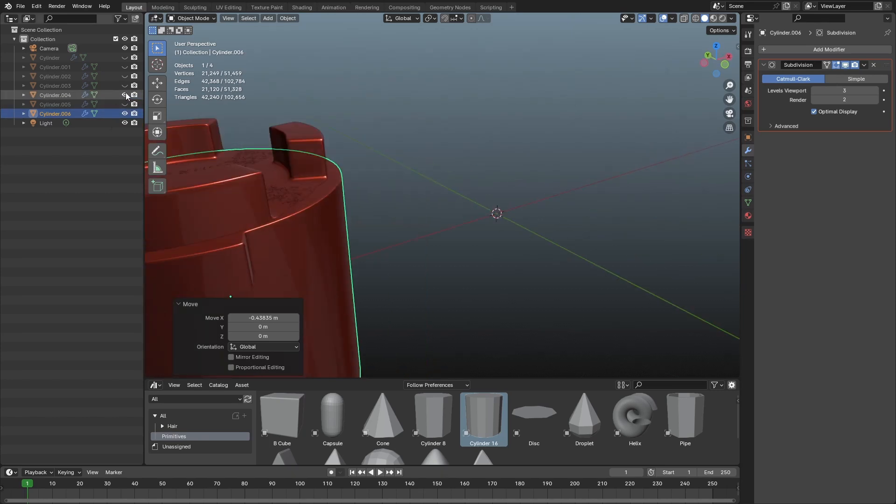
left_click(125, 94)
left_click(125, 103)
left_click(126, 104)
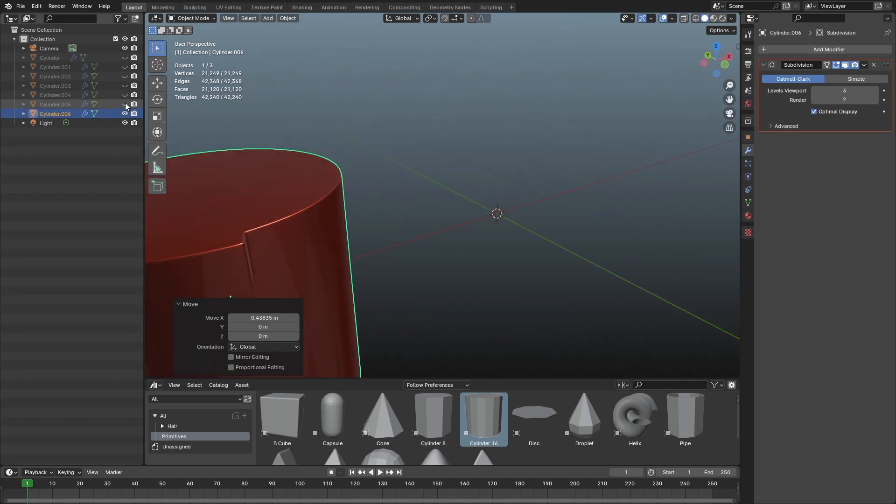
left_click(126, 85)
scroll(474, 206, "up", 5)
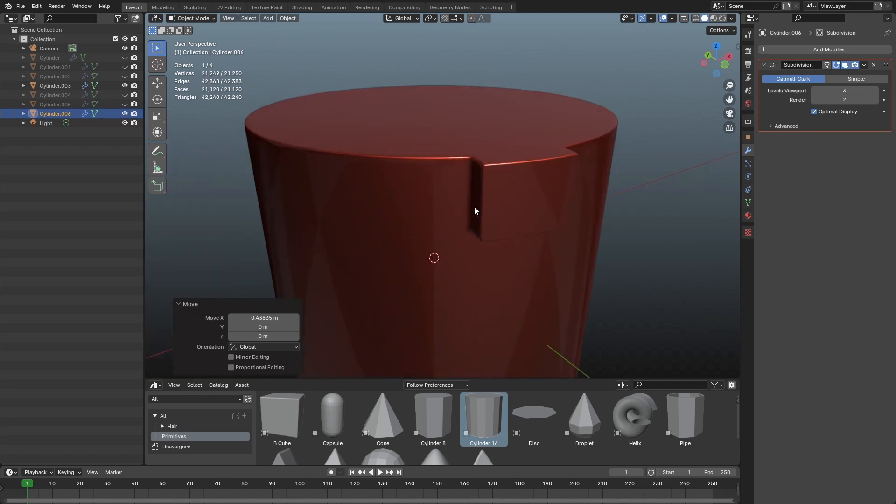
Step: Inspect Cylinder.003's mesh in Edit Mode, compare its shading with the other cylinder in Object Mode, and deselect everything
left_click(471, 212)
key("Tab")
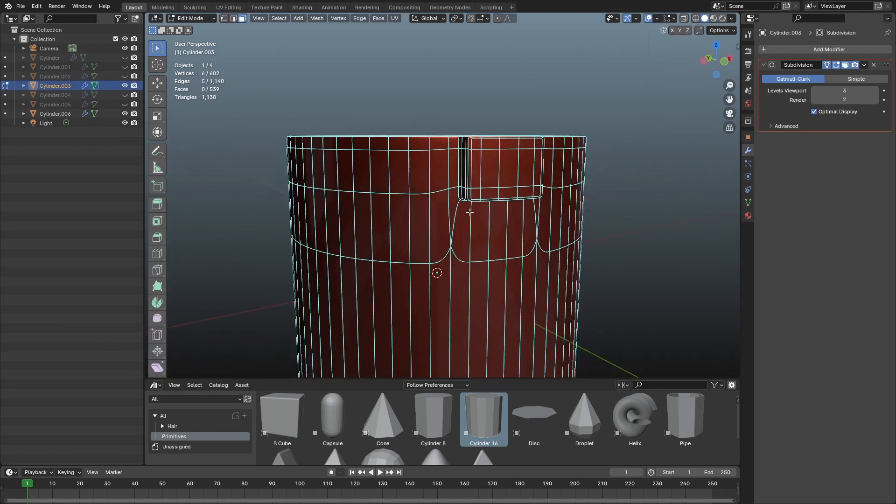
middle_click_drag(463, 202, 500, 195)
key("Tab")
scroll(481, 229, "up", 3)
scroll(441, 209, "down", 3)
scroll(493, 192, "down", 2)
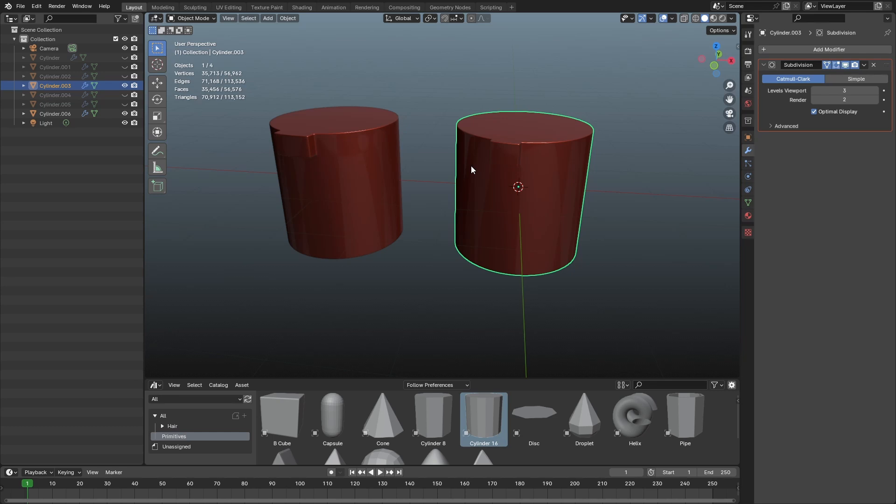
key("alt+a")
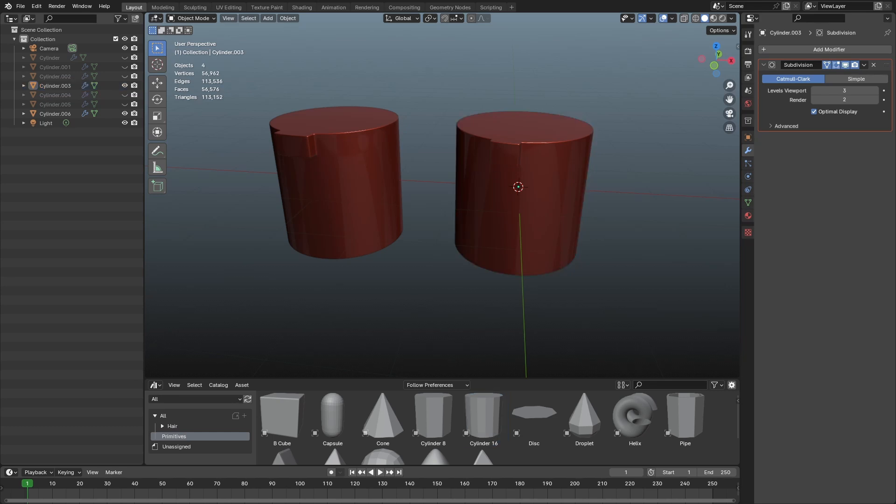